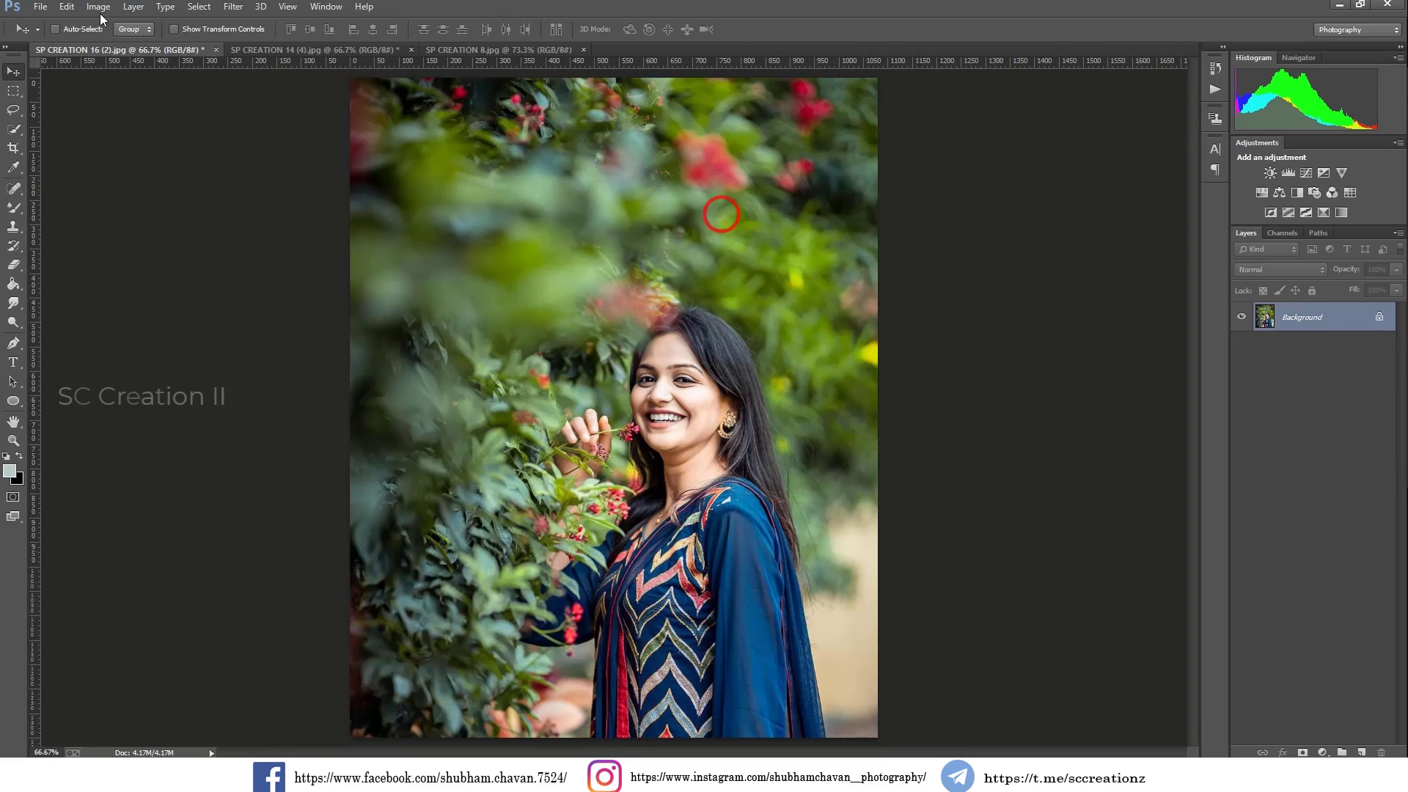
Apply a Levels adjustment to the Background layer with the white input level set to about 250
left_click(98, 7)
left_click(173, 41)
left_click(264, 55)
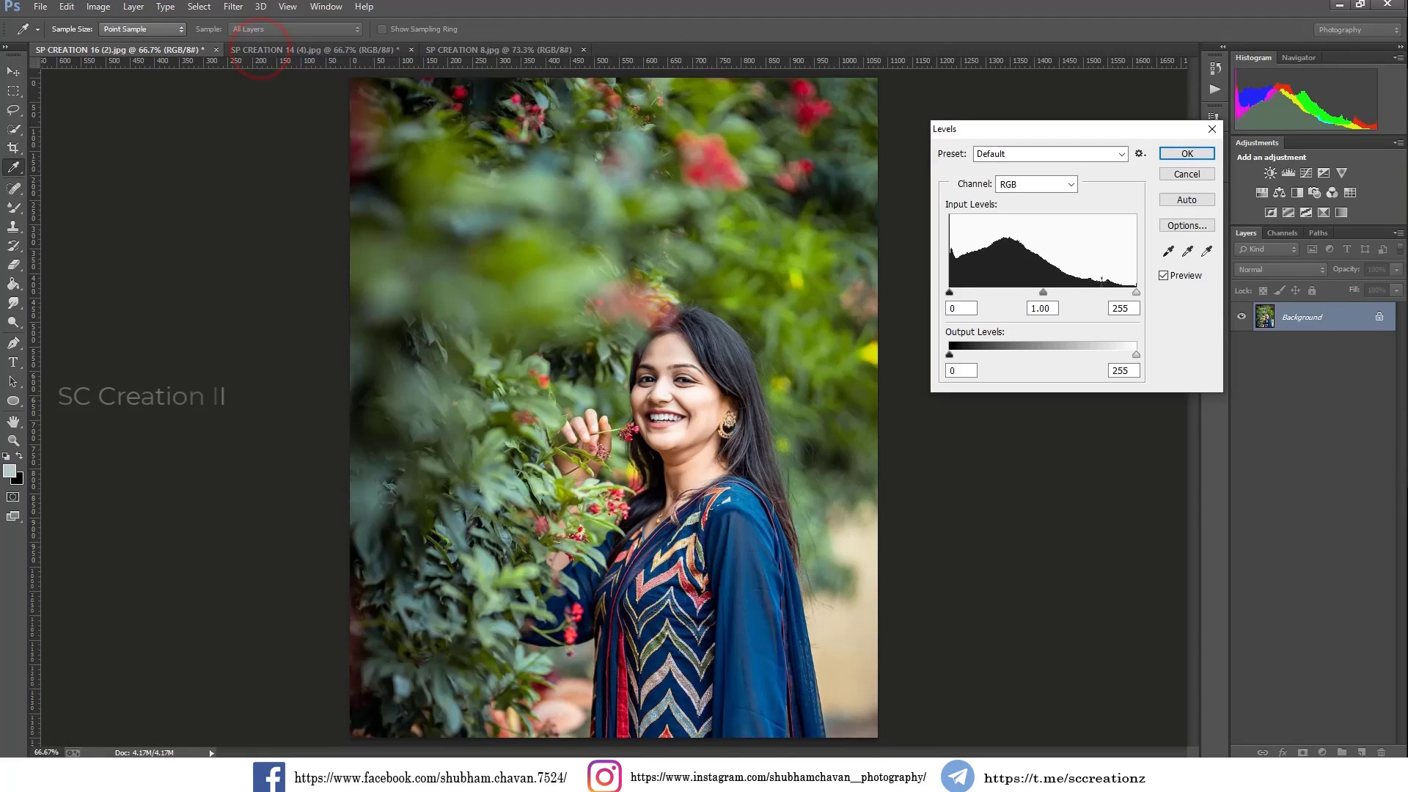
left_click_drag(1136, 292, 1128, 291)
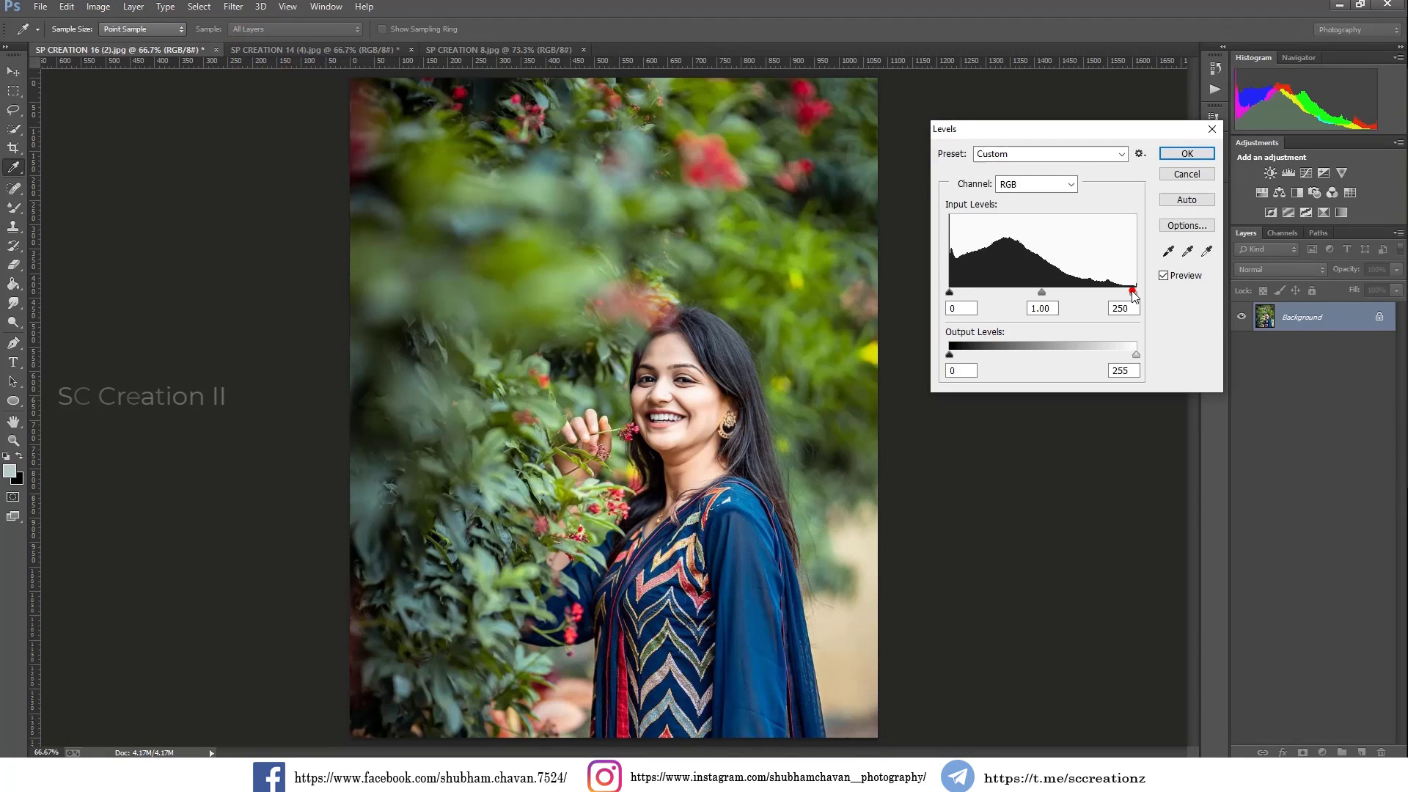
left_click(1186, 153)
Duplicate the Background layer as "Background copy" within the same document
right_click(1301, 317)
left_click(1249, 349)
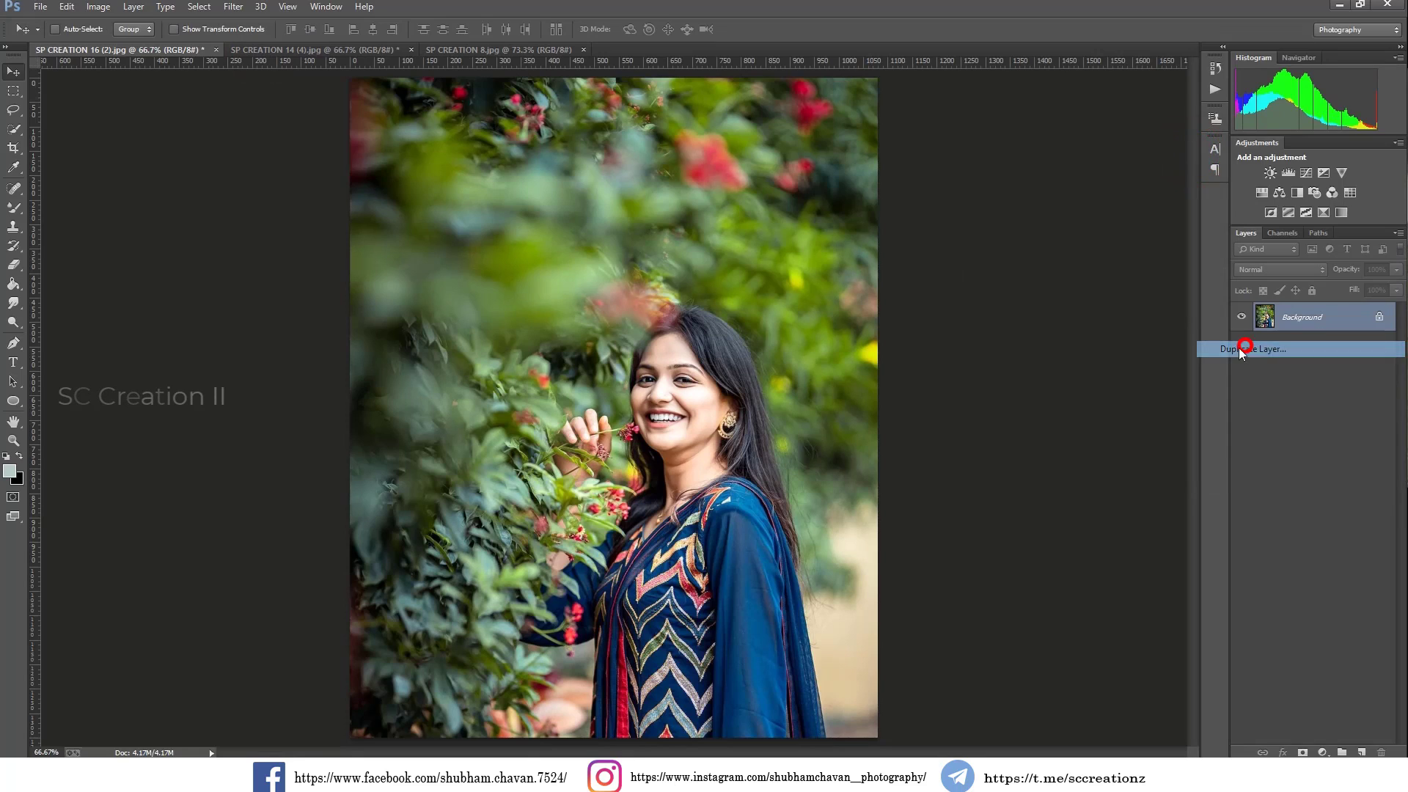
left_click(832, 234)
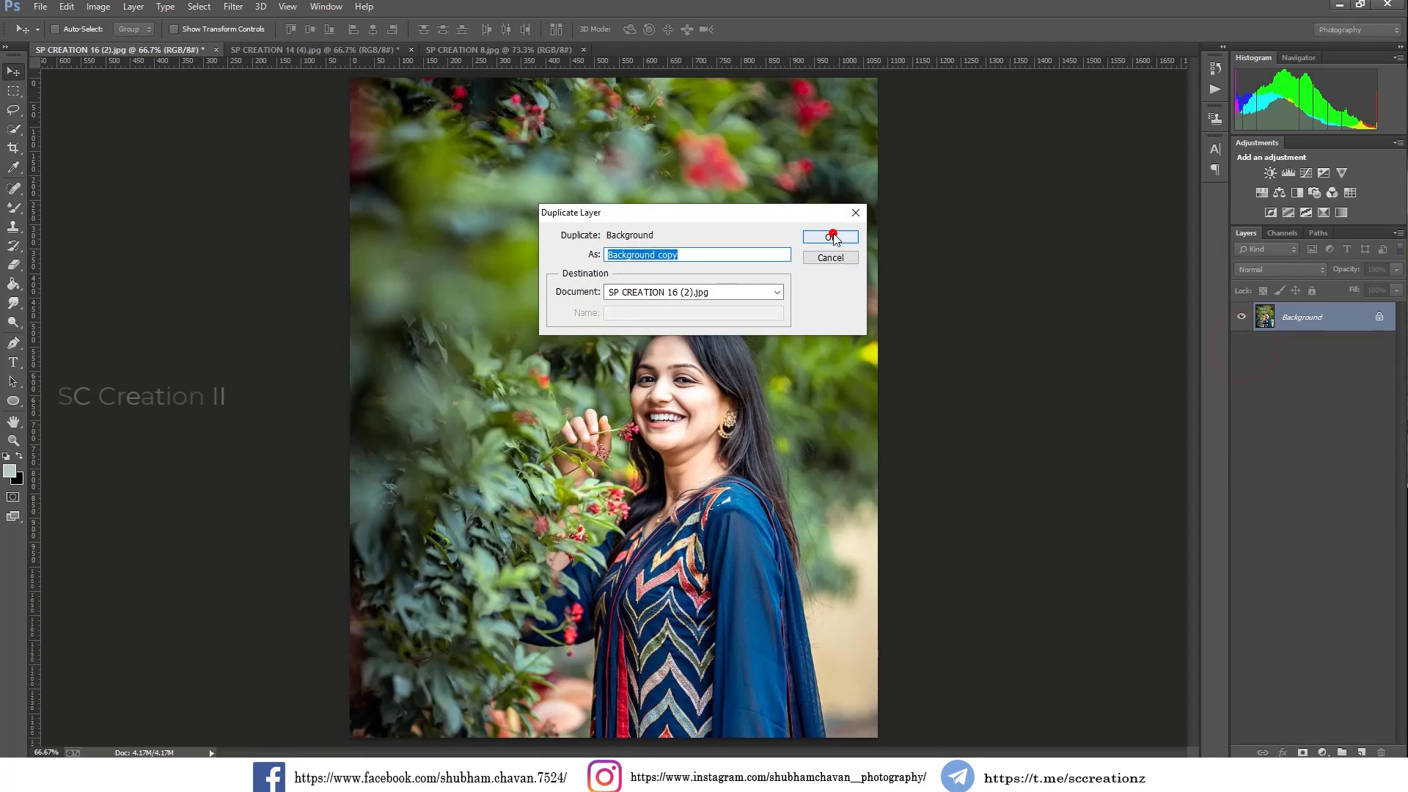
left_click(233, 8)
left_click(248, 92)
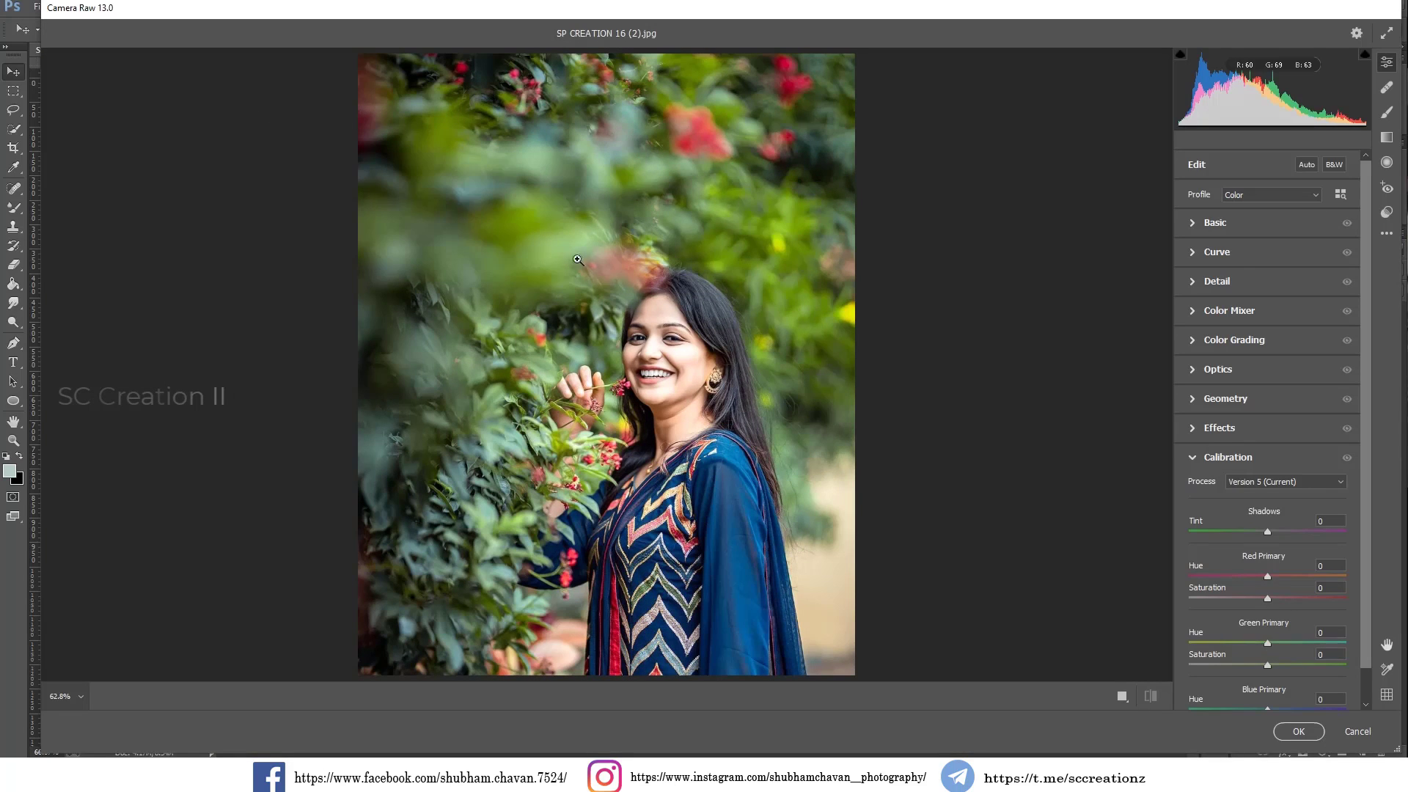
left_click(1374, 735)
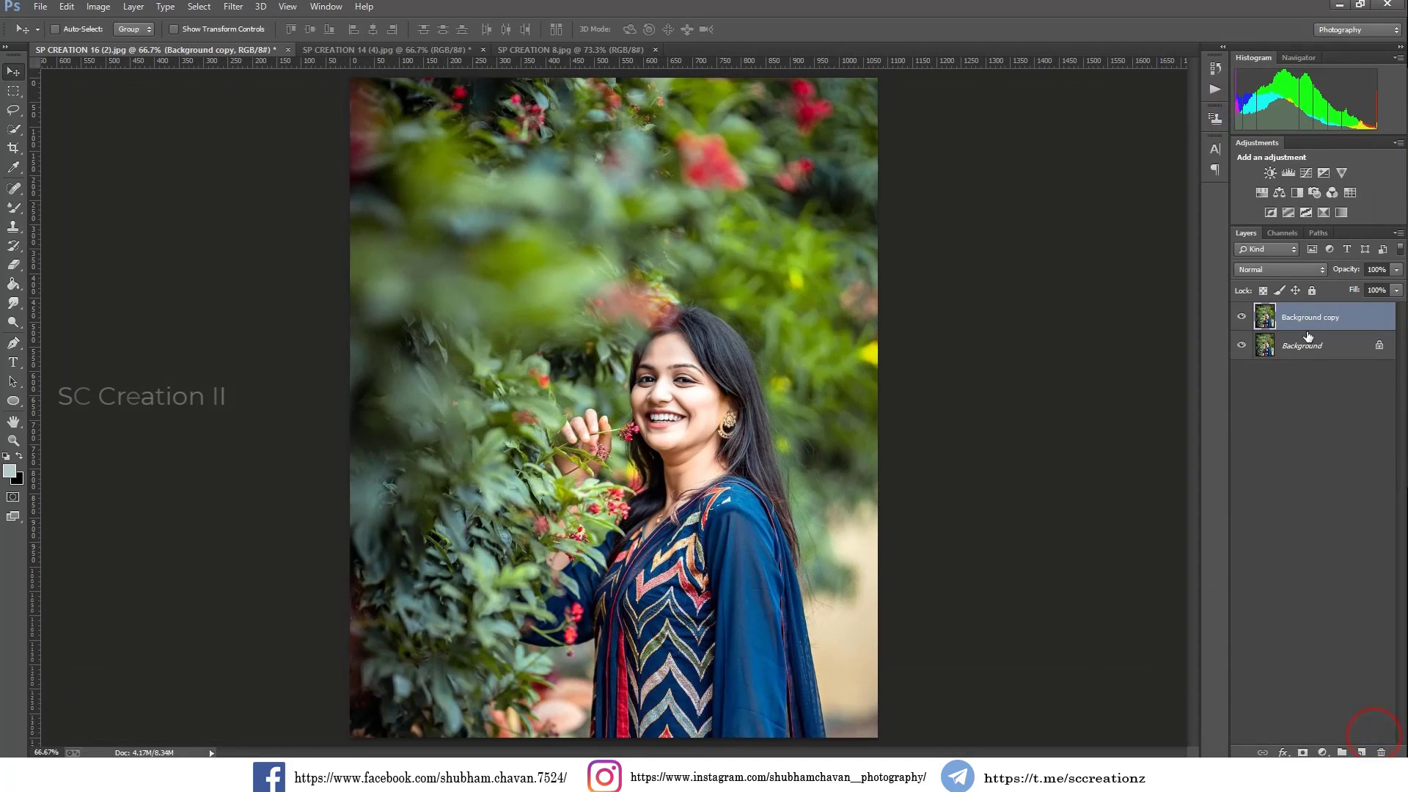
Start the Camera Raw Filter on the Background copy layer and set Temperature to +11 and Tint to -10
left_click(233, 6)
left_click(271, 91)
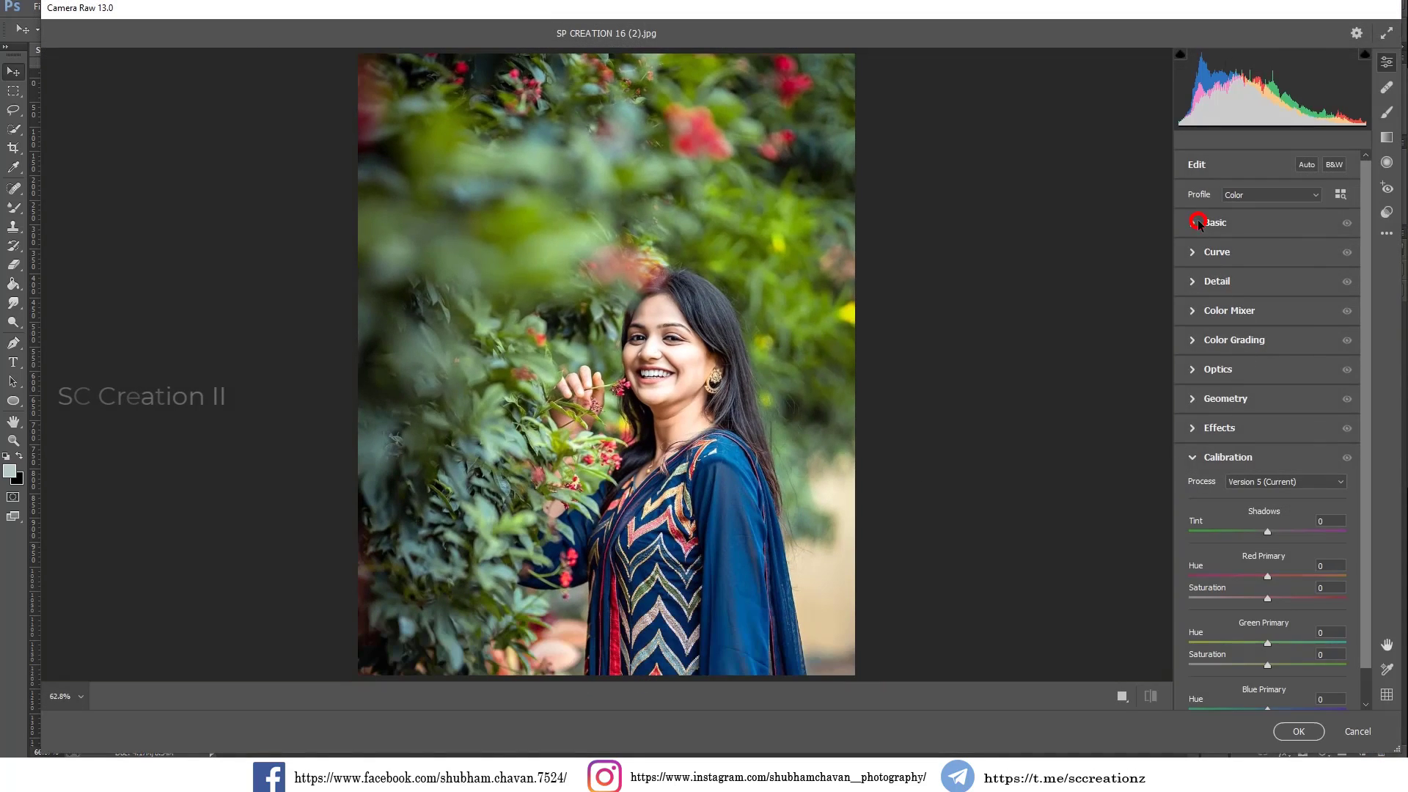
left_click(1197, 222)
left_click_drag(1268, 279, 1256, 301)
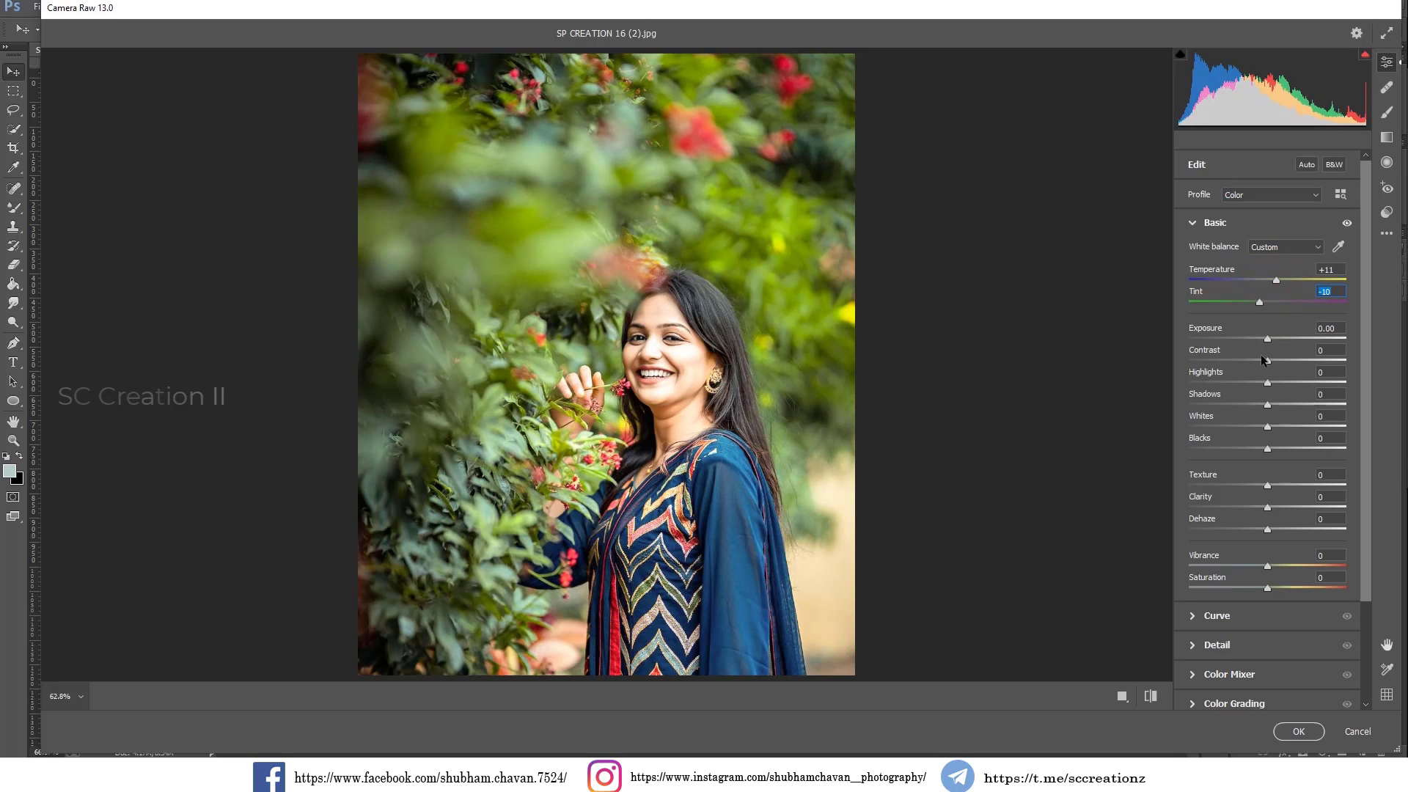
Set Contrast to +28, Highlights to +13, Shadows to -21, Whites to -7, Blacks to -13 and Clarity to +25
left_click_drag(1269, 360, 1245, 450)
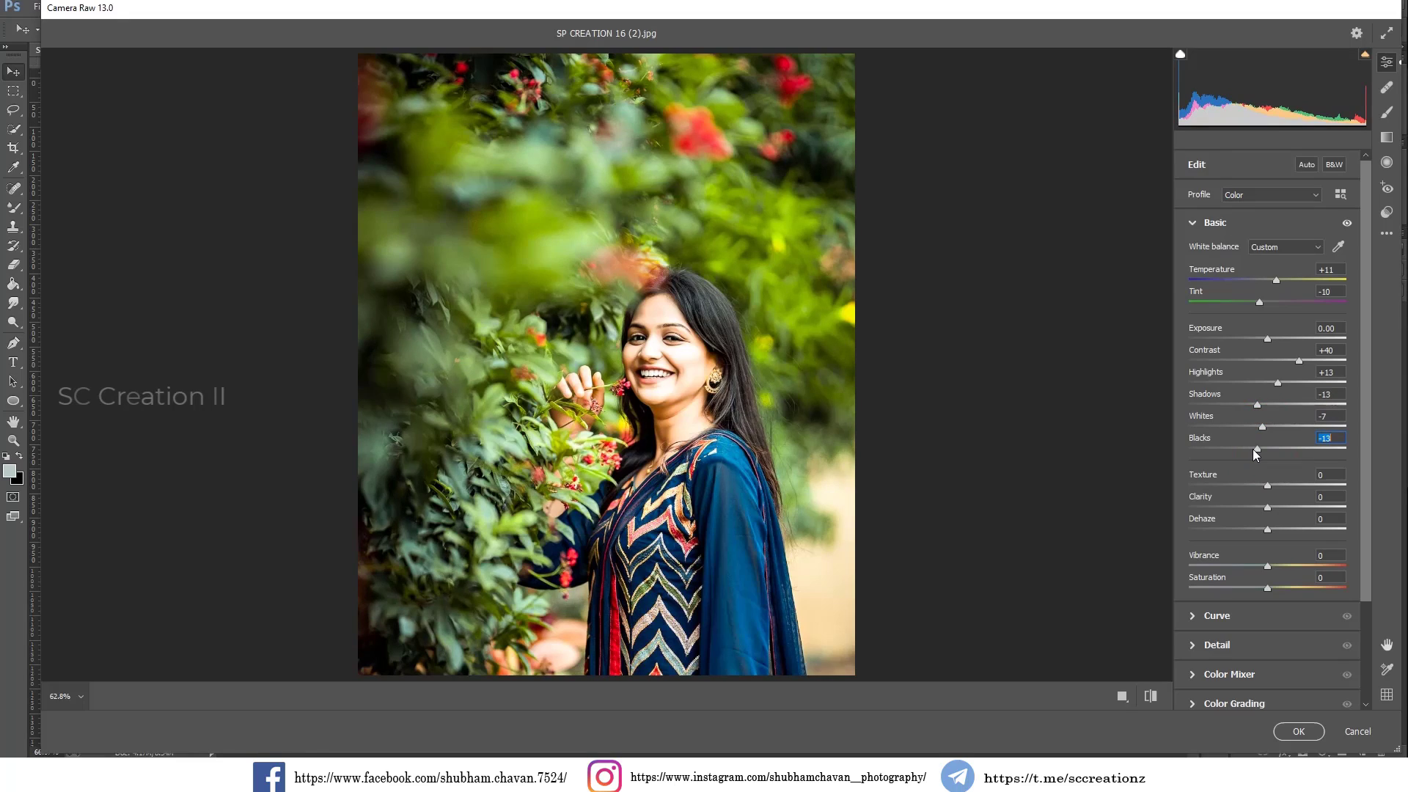
left_click_drag(1266, 507, 1284, 504)
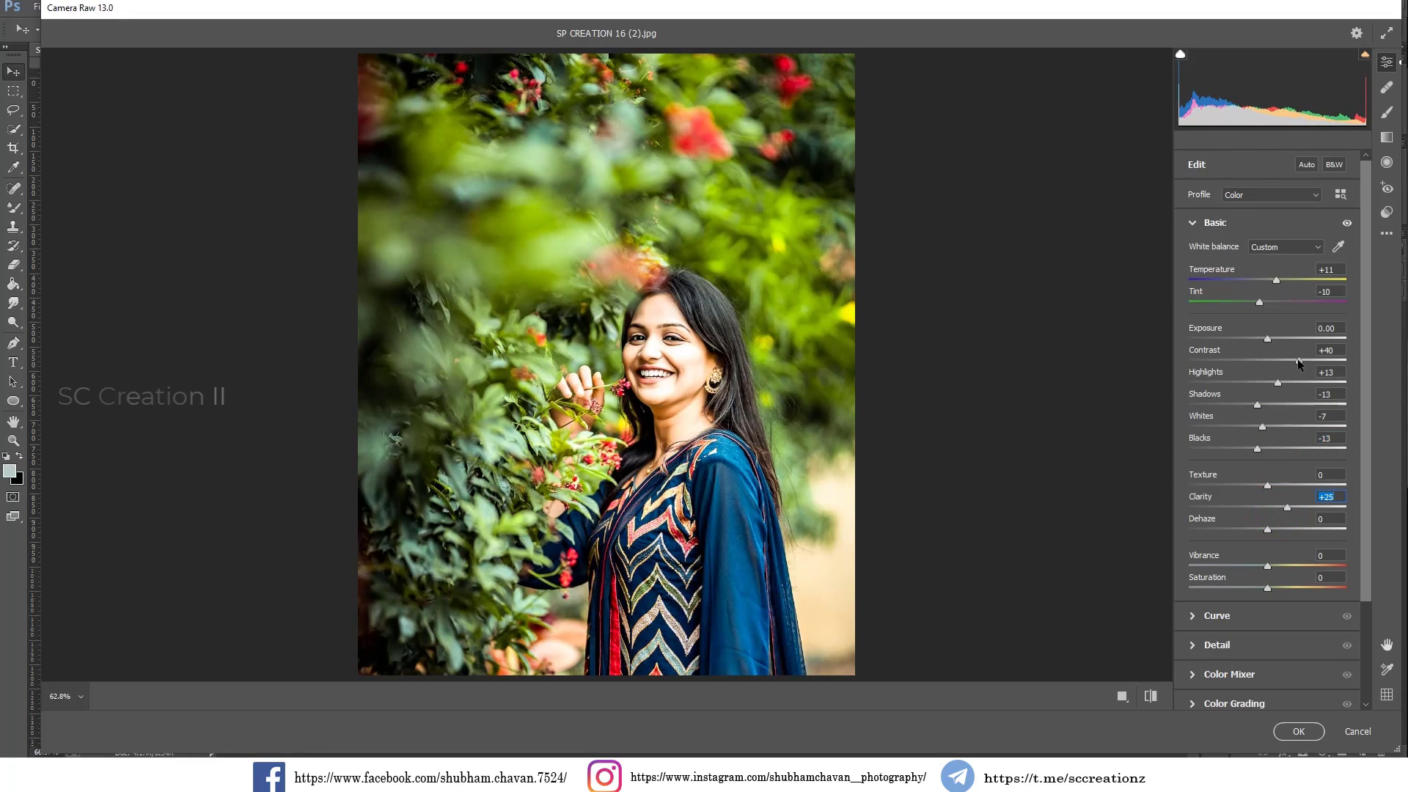
left_click_drag(1298, 363, 1247, 406)
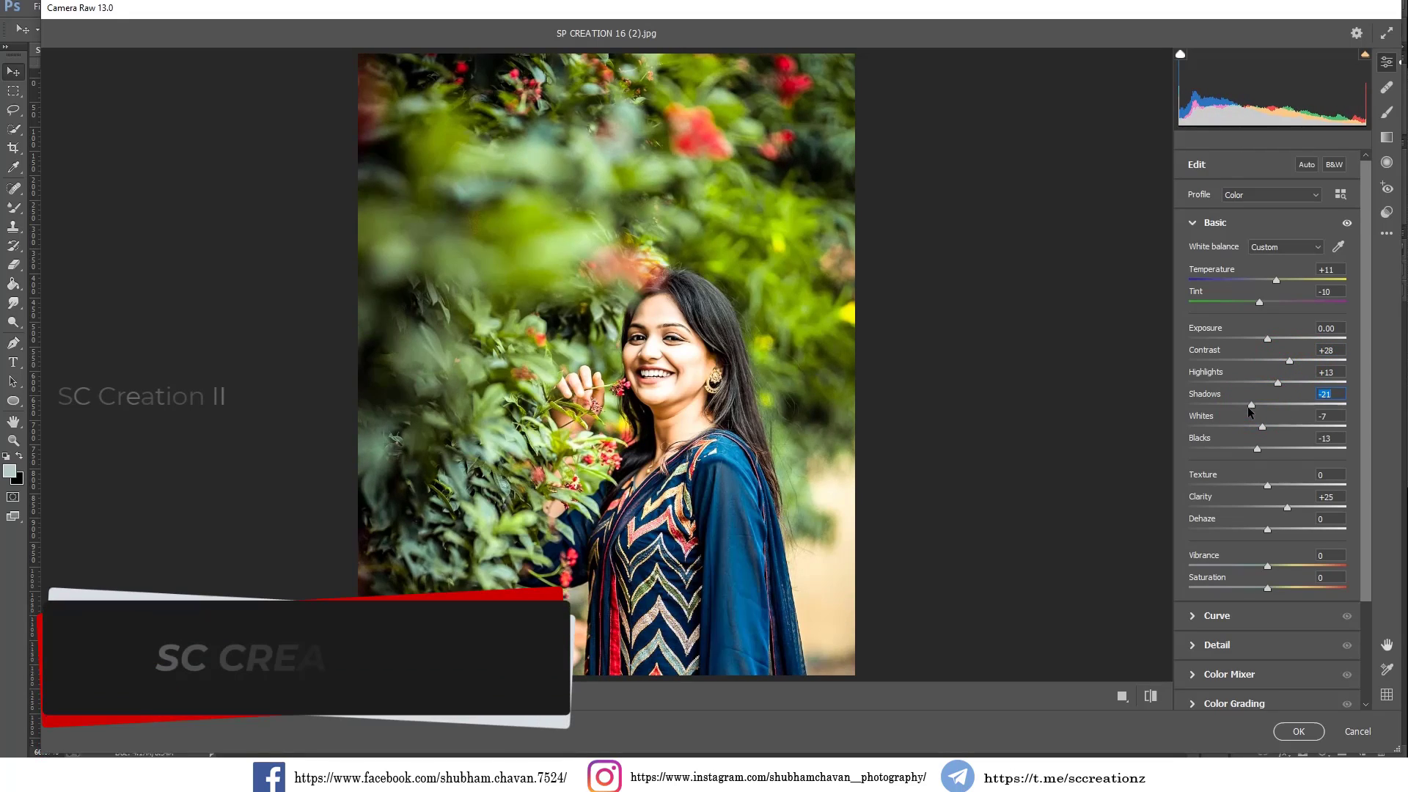
Reduce the photo's overall colour intensity with Vibrance at -11 and Saturation at -8
left_click_drag(1267, 565, 1258, 566)
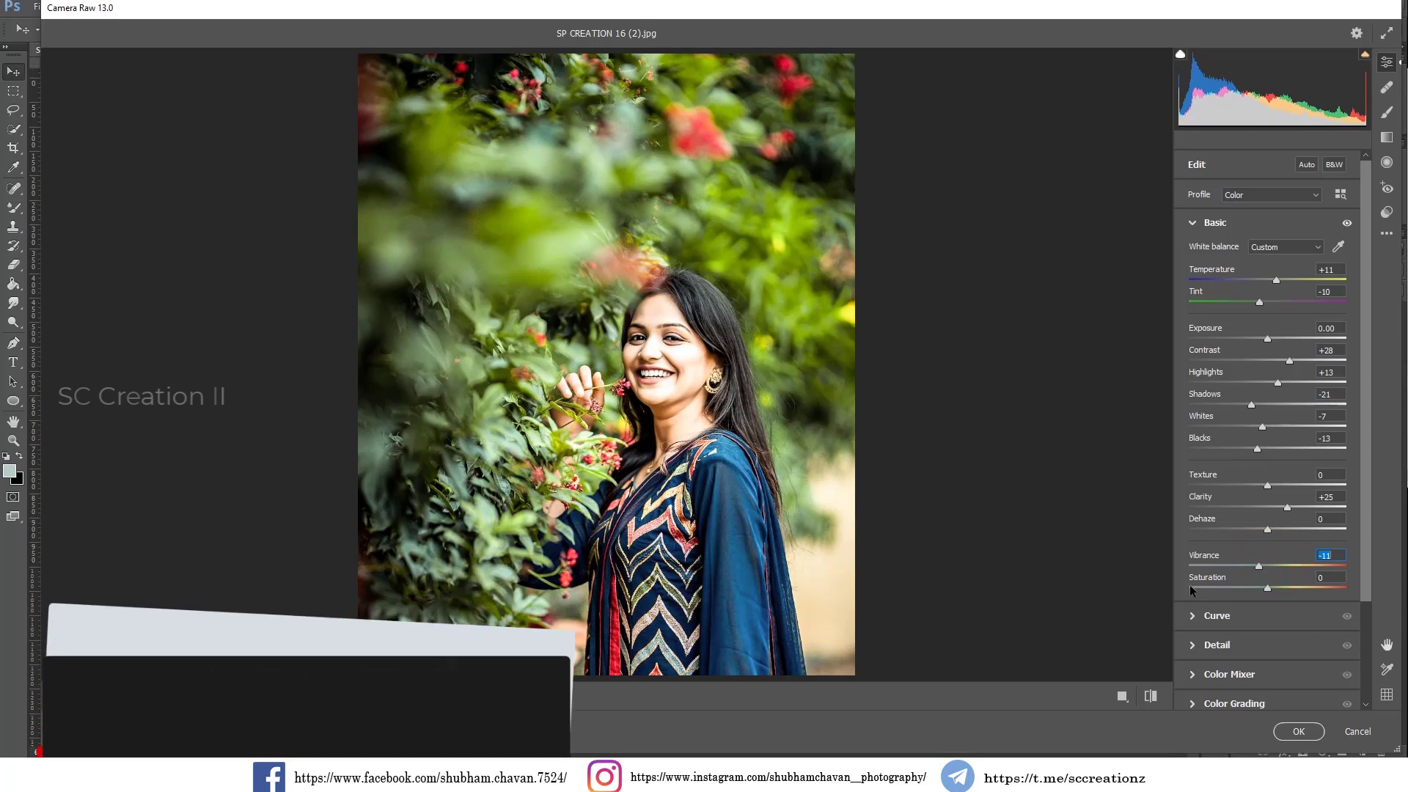
left_click_drag(1266, 587, 1258, 591)
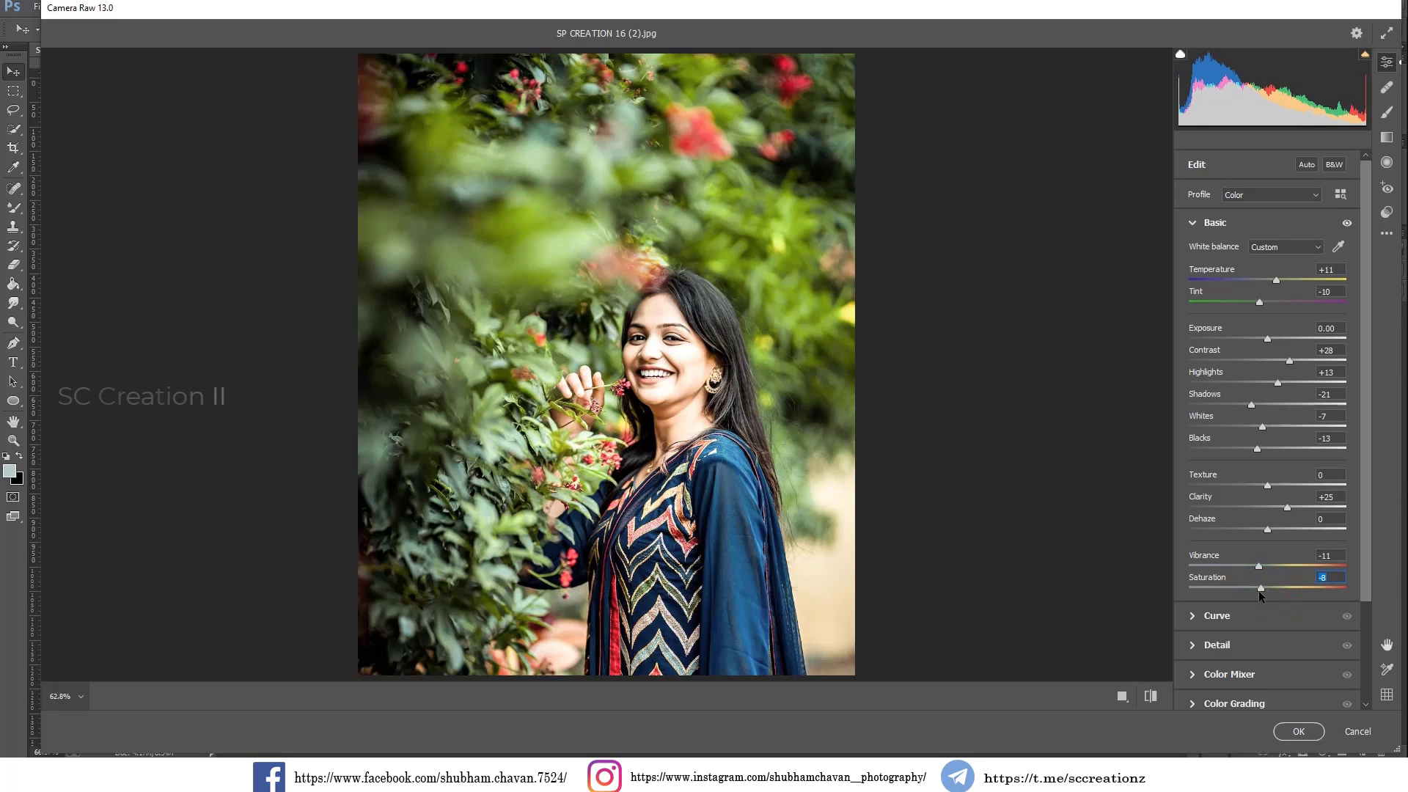
left_click(1210, 224)
Lift the black point of the tone curve and anchor the shadows at input 65, output 64
left_click(1219, 252)
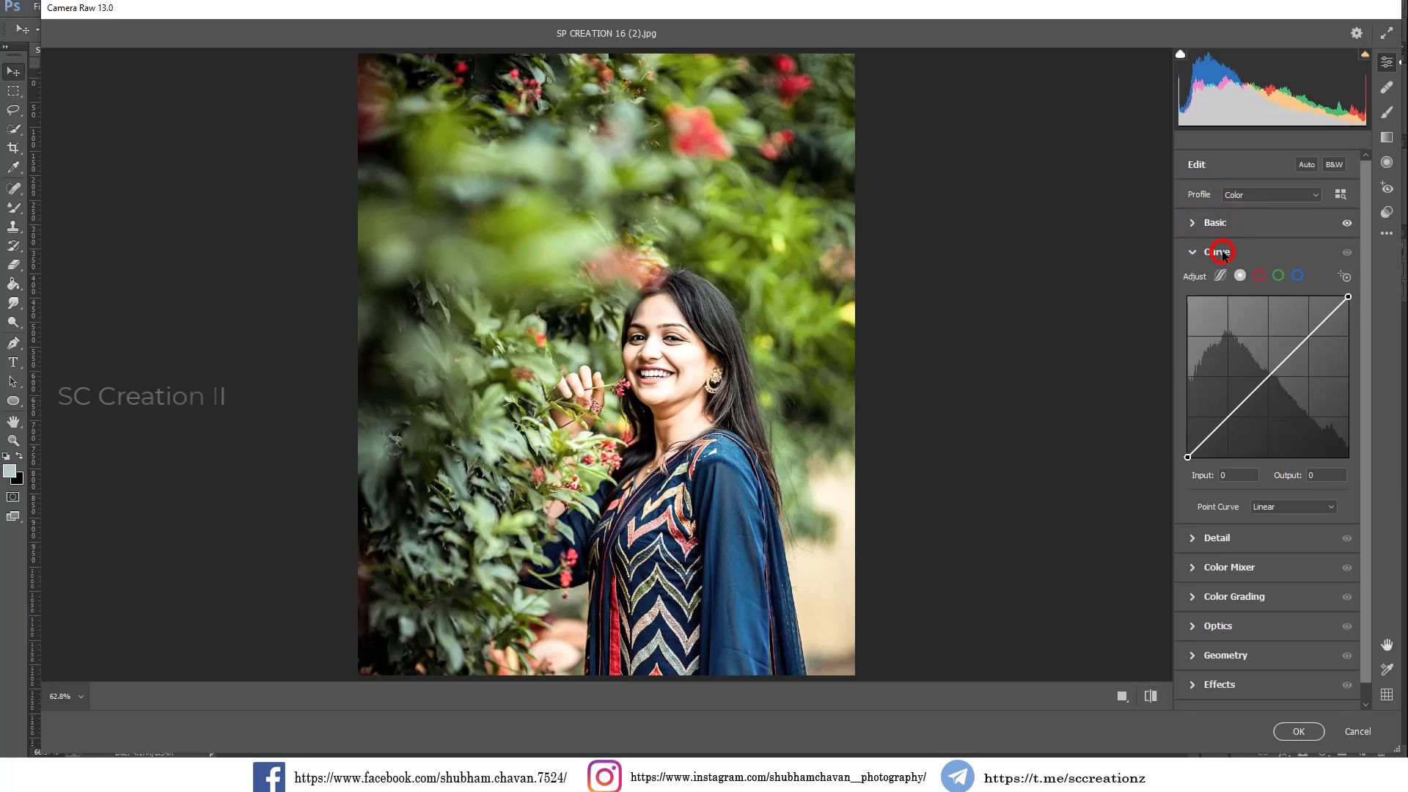
left_click_drag(1187, 458, 1227, 416)
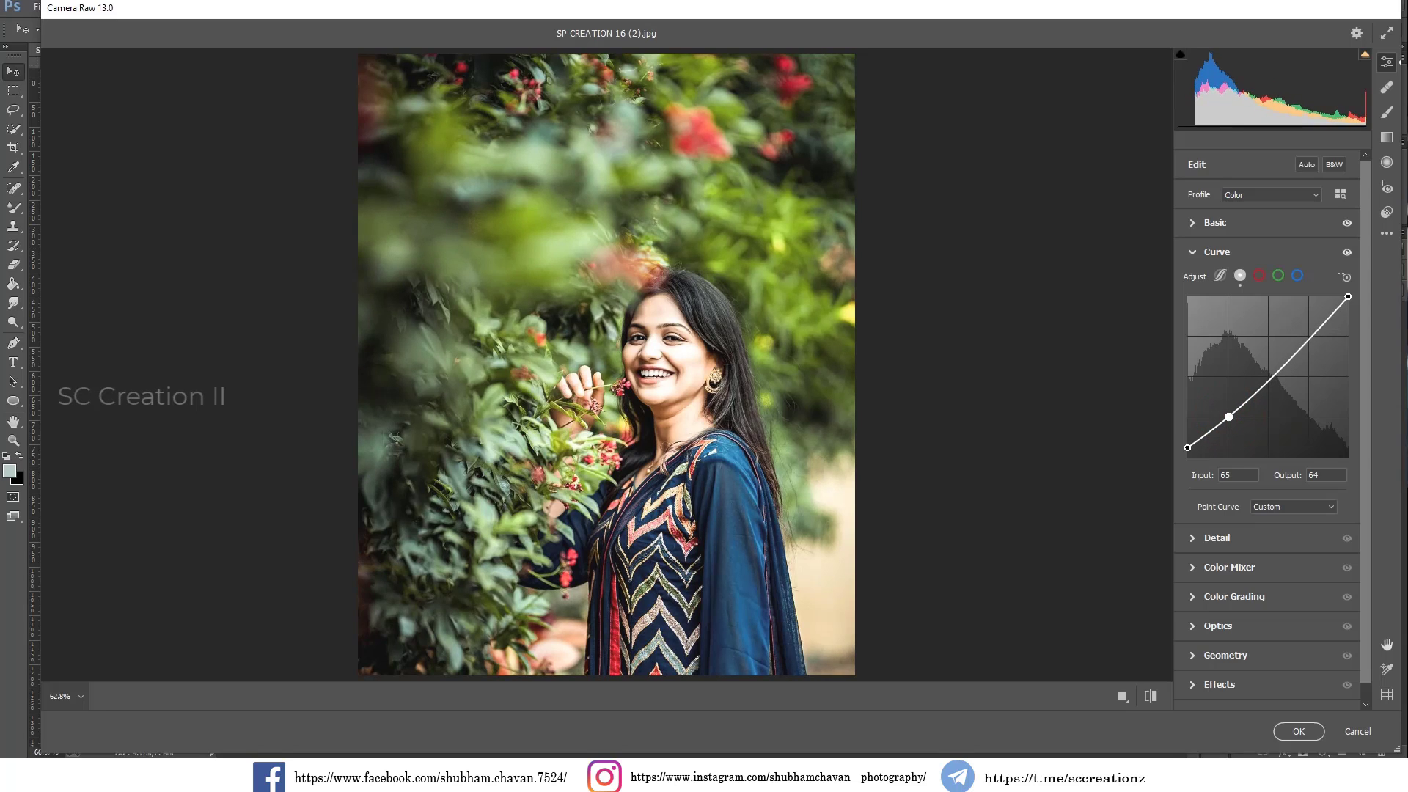
left_click(1211, 251)
Shift the Color Mixer hues to Yellows -41, Greens -100, Aquas -3 and Blues -25
left_click(1206, 290)
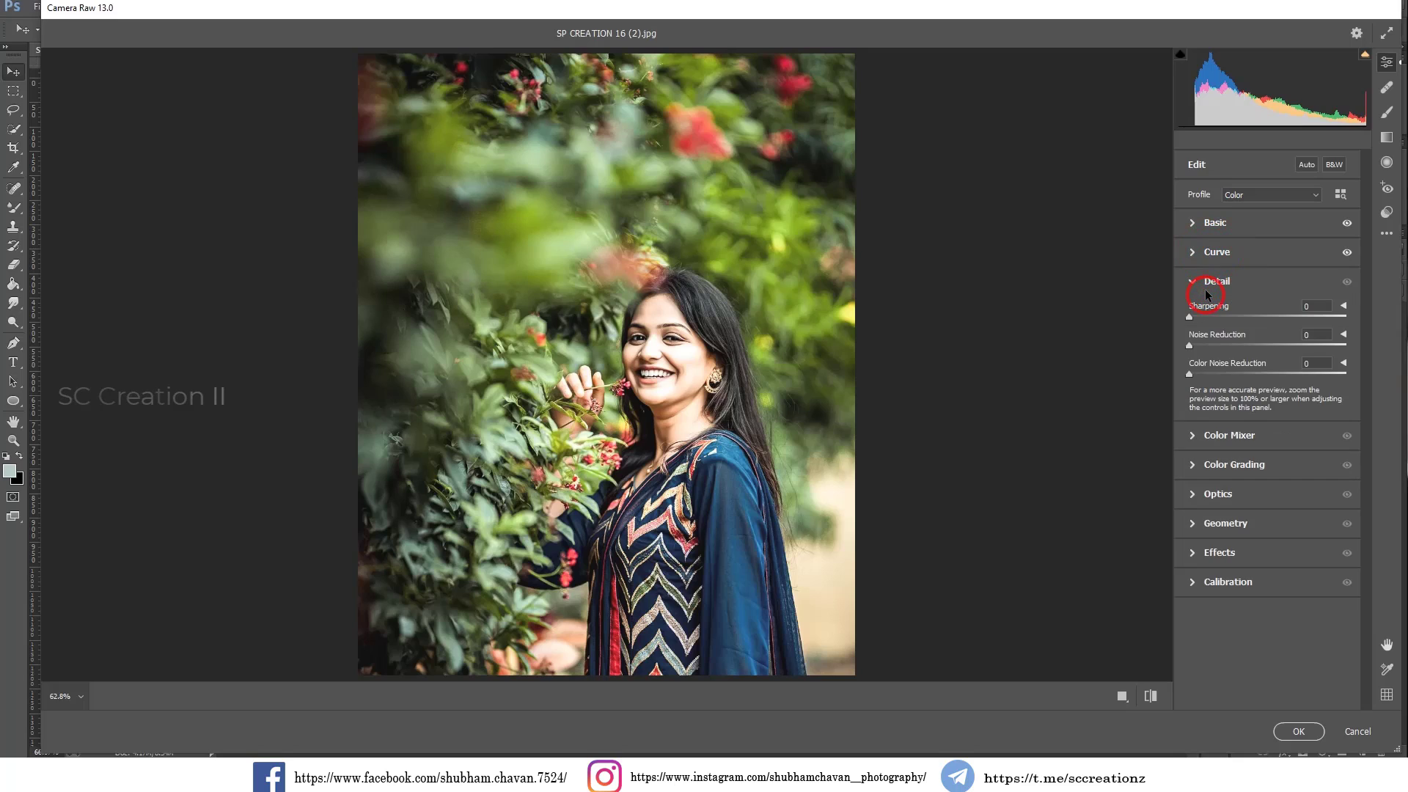
left_click(1208, 281)
left_click(1202, 310)
left_click(1195, 355)
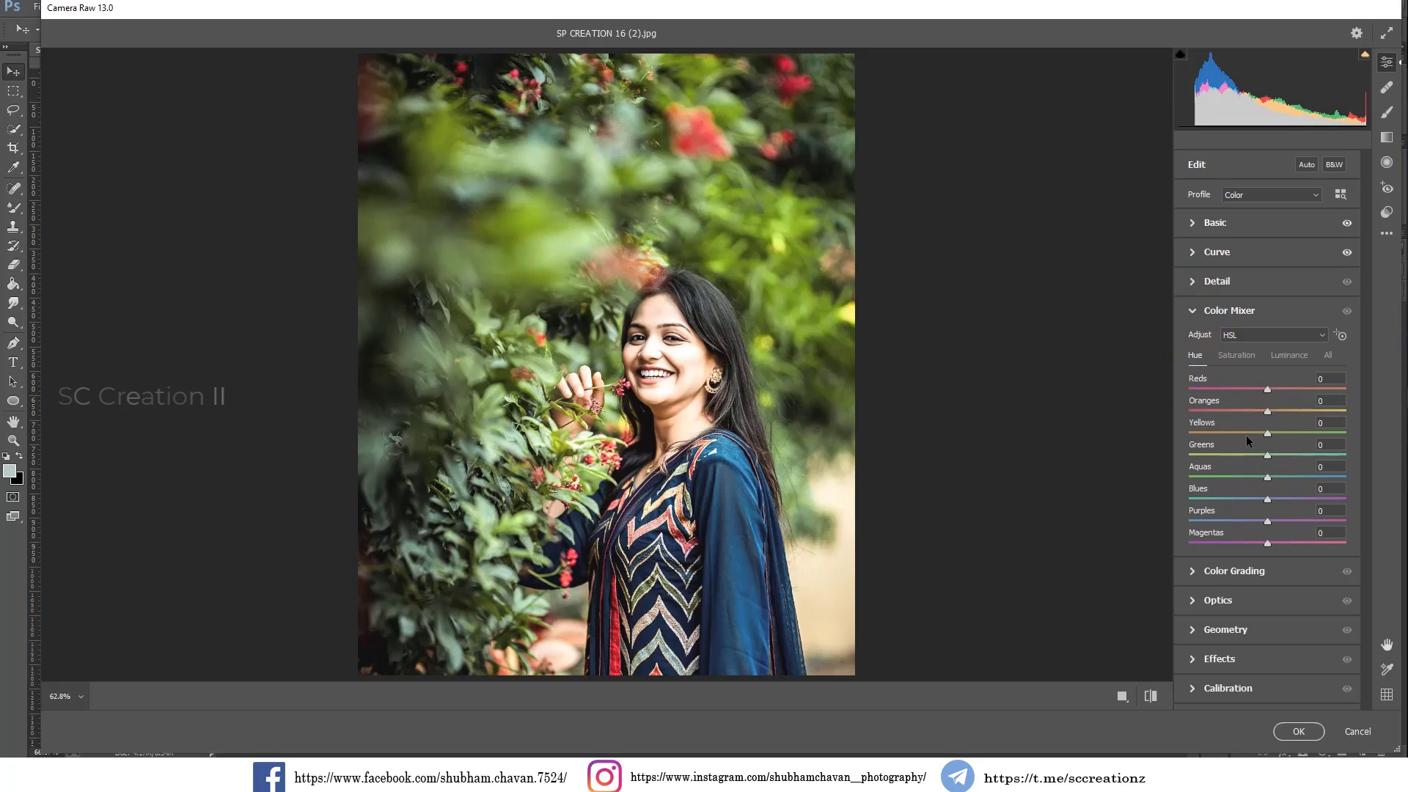
left_click_drag(1251, 429, 1166, 452)
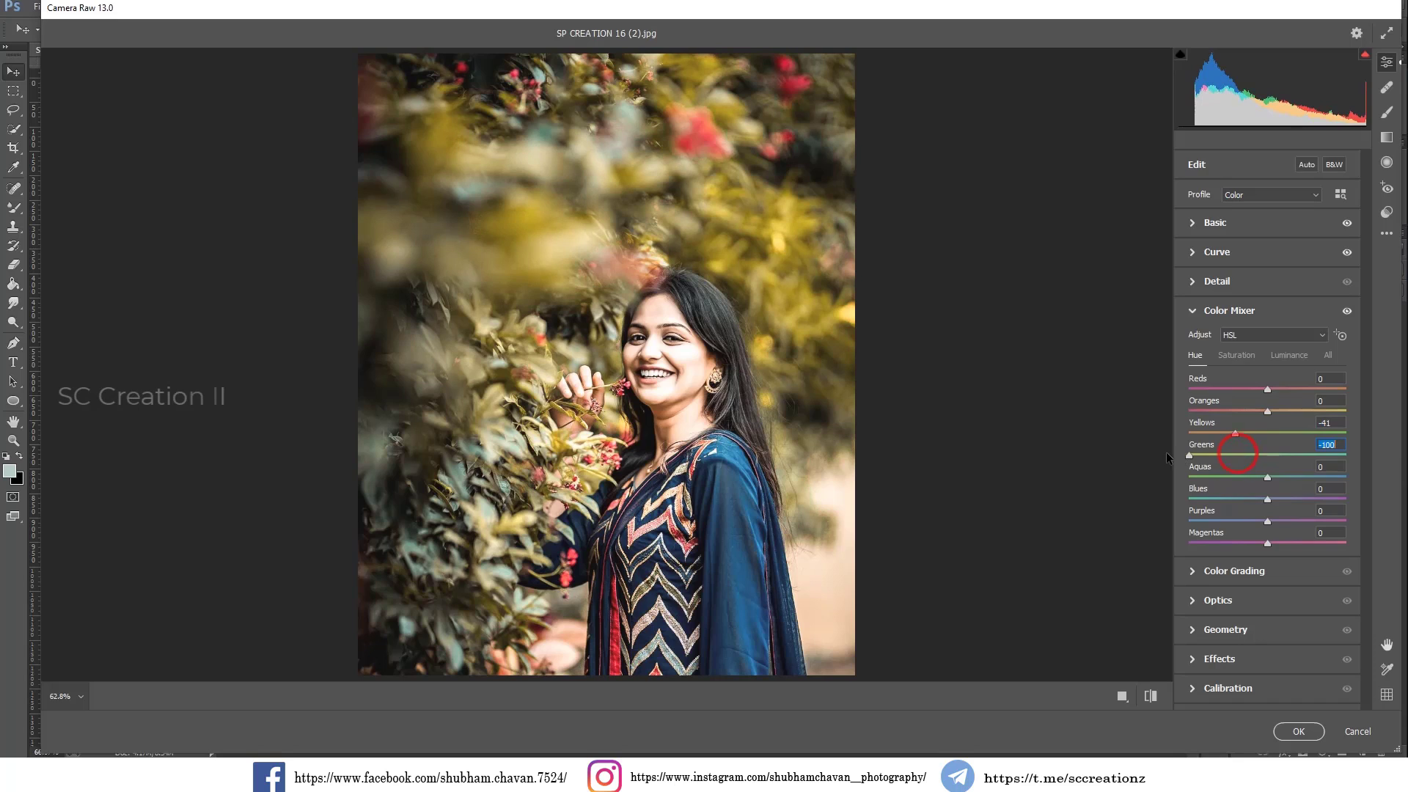
mouse_move(1266, 499)
left_mouse_down()
mouse_move(1250, 504)
mouse_move(1268, 477)
mouse_move(1343, 487)
mouse_move(1264, 481)
left_mouse_up()
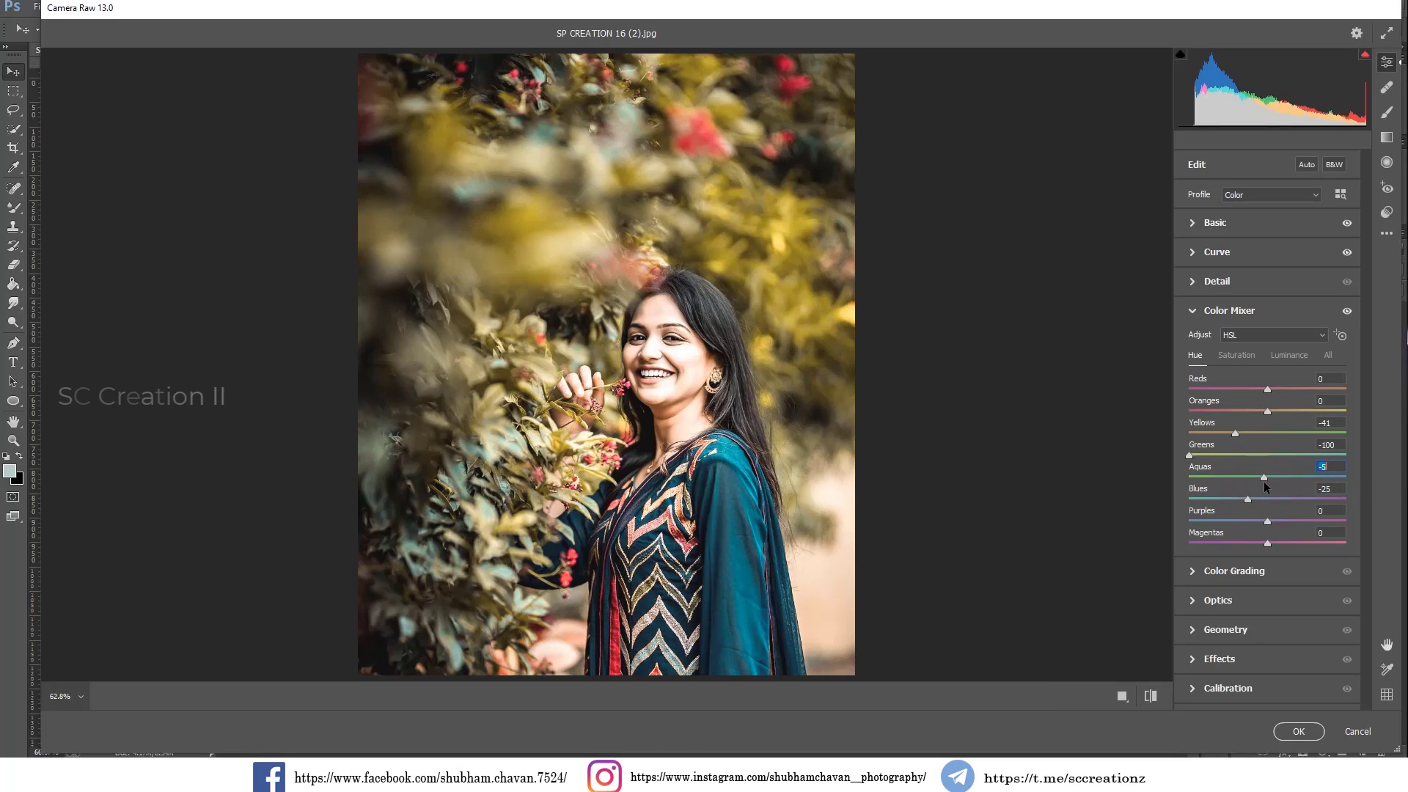
Set the Color Mixer saturation to Oranges +14, Yellows +34, Greens -20, Aquas +25 and Blues -23
left_click(1235, 356)
left_click_drag(1272, 410, 1283, 487)
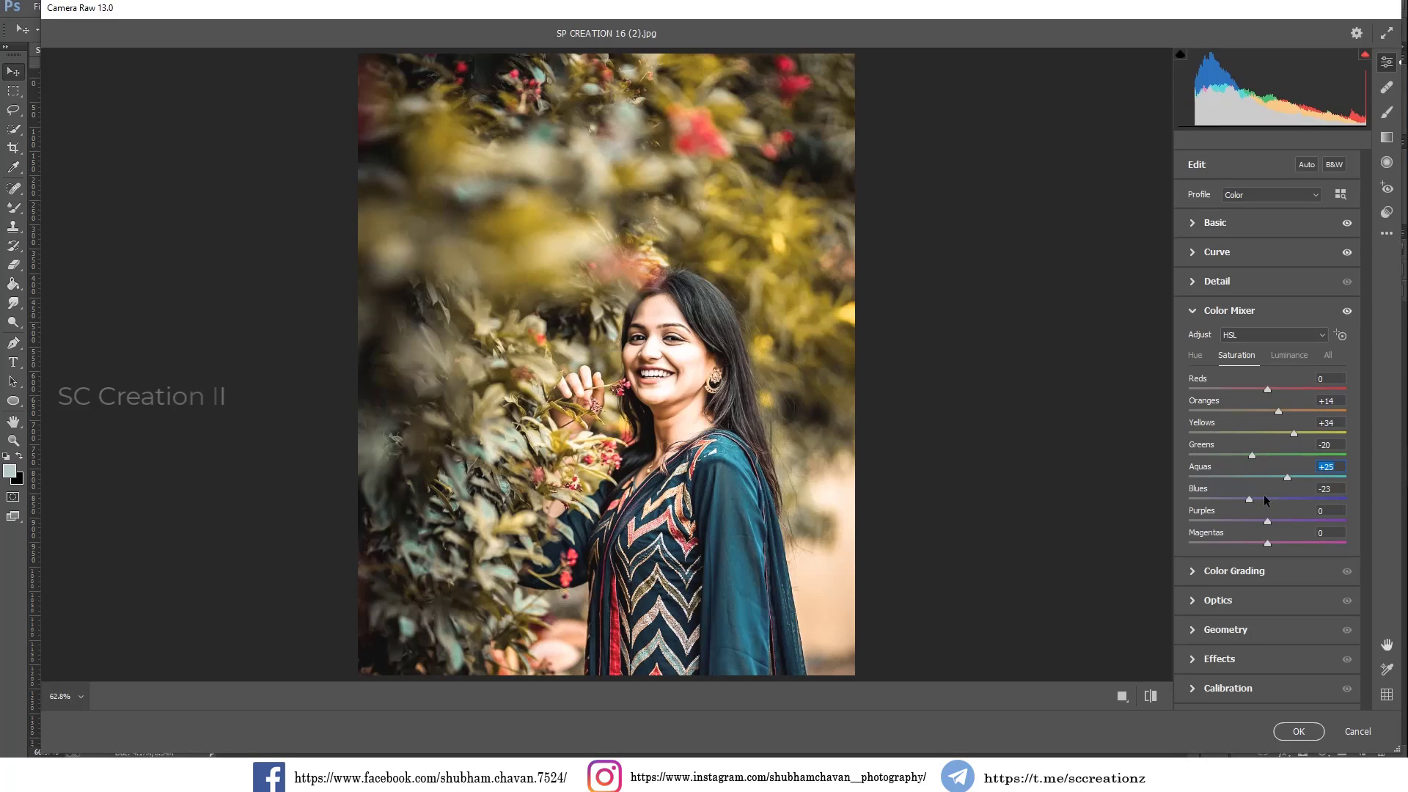
Set the Color Mixer luminance to Oranges +4, Yellows -38, Greens -23, Aquas -38 and Blues +21, and review the other colour values
left_click(1282, 357)
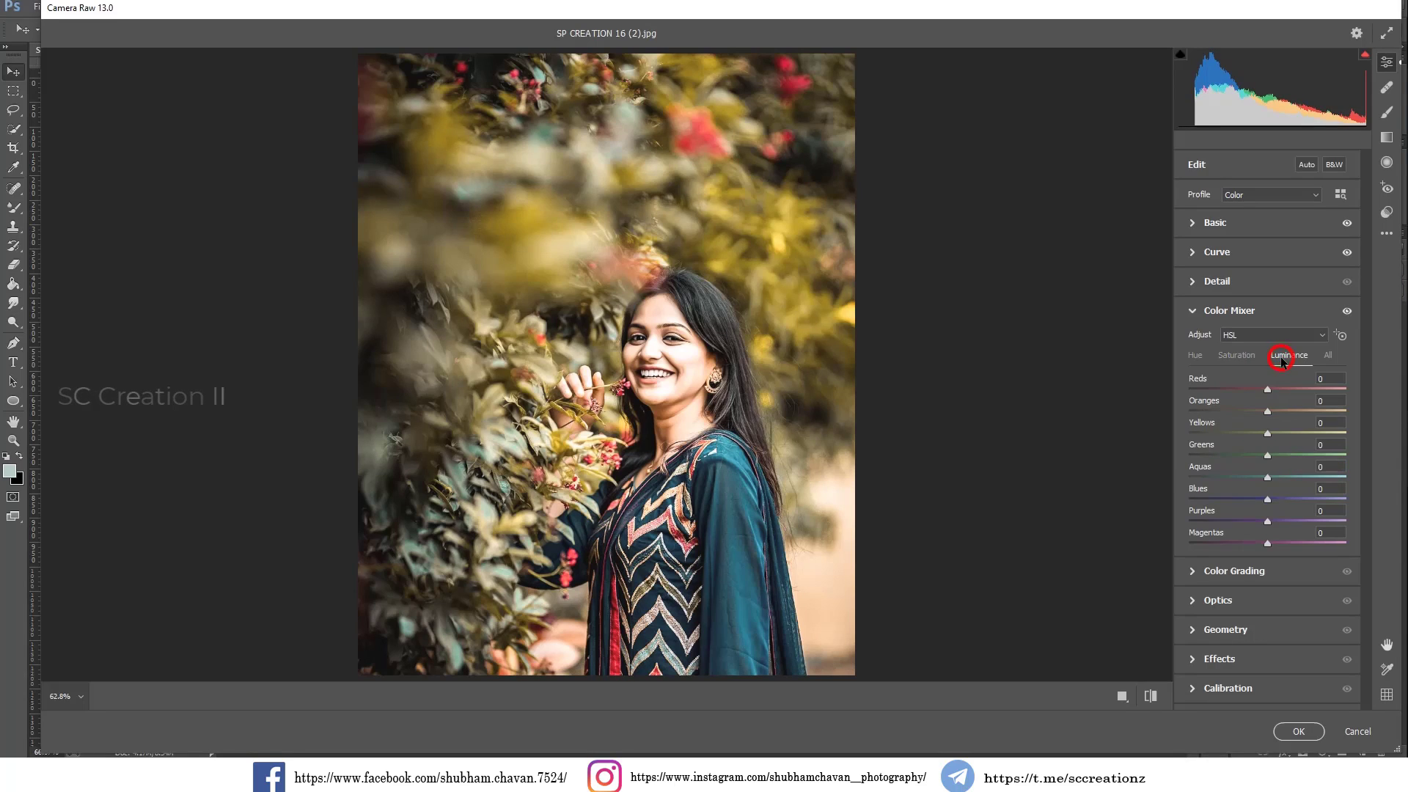
left_click_drag(1268, 411, 1272, 418)
left_click_drag(1251, 430, 1225, 491)
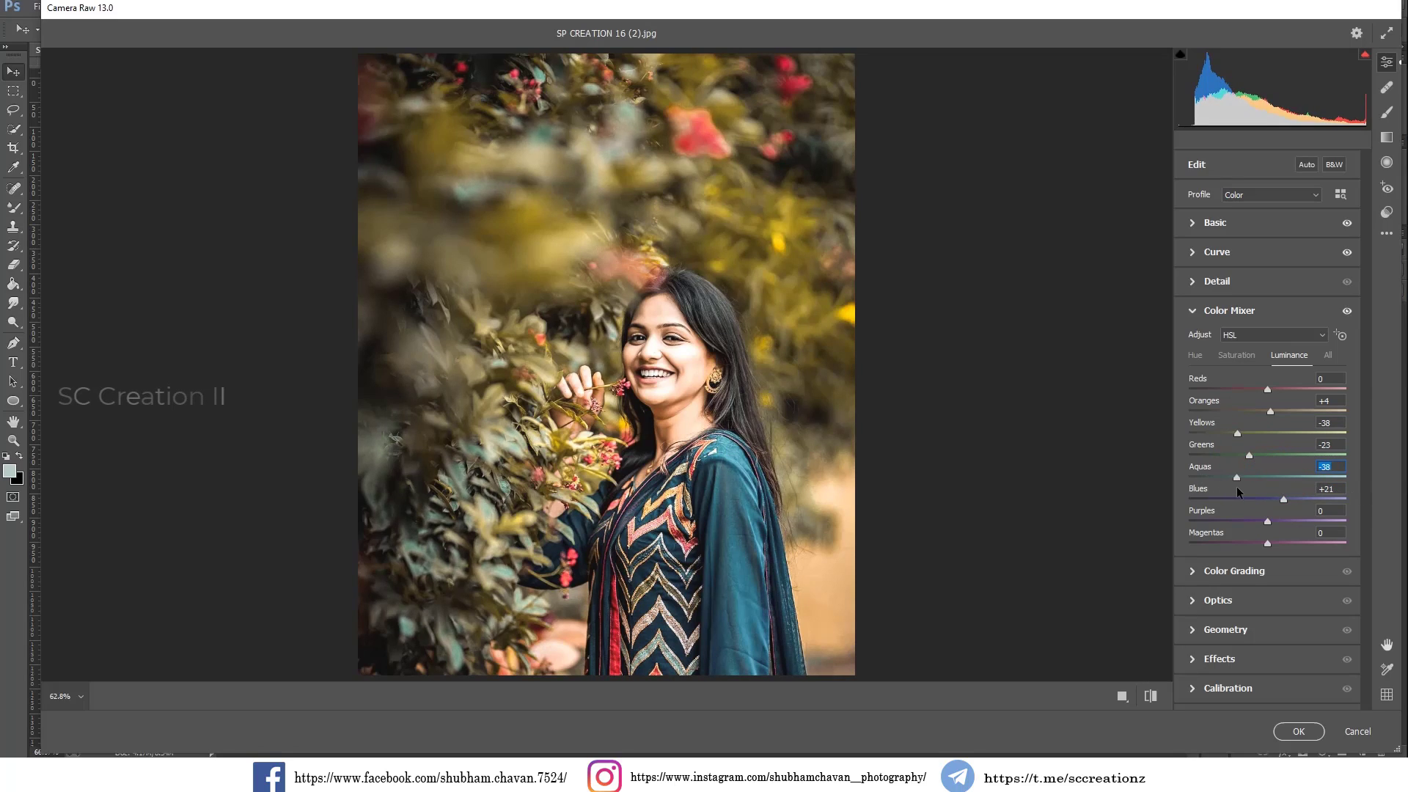
left_click(1237, 358)
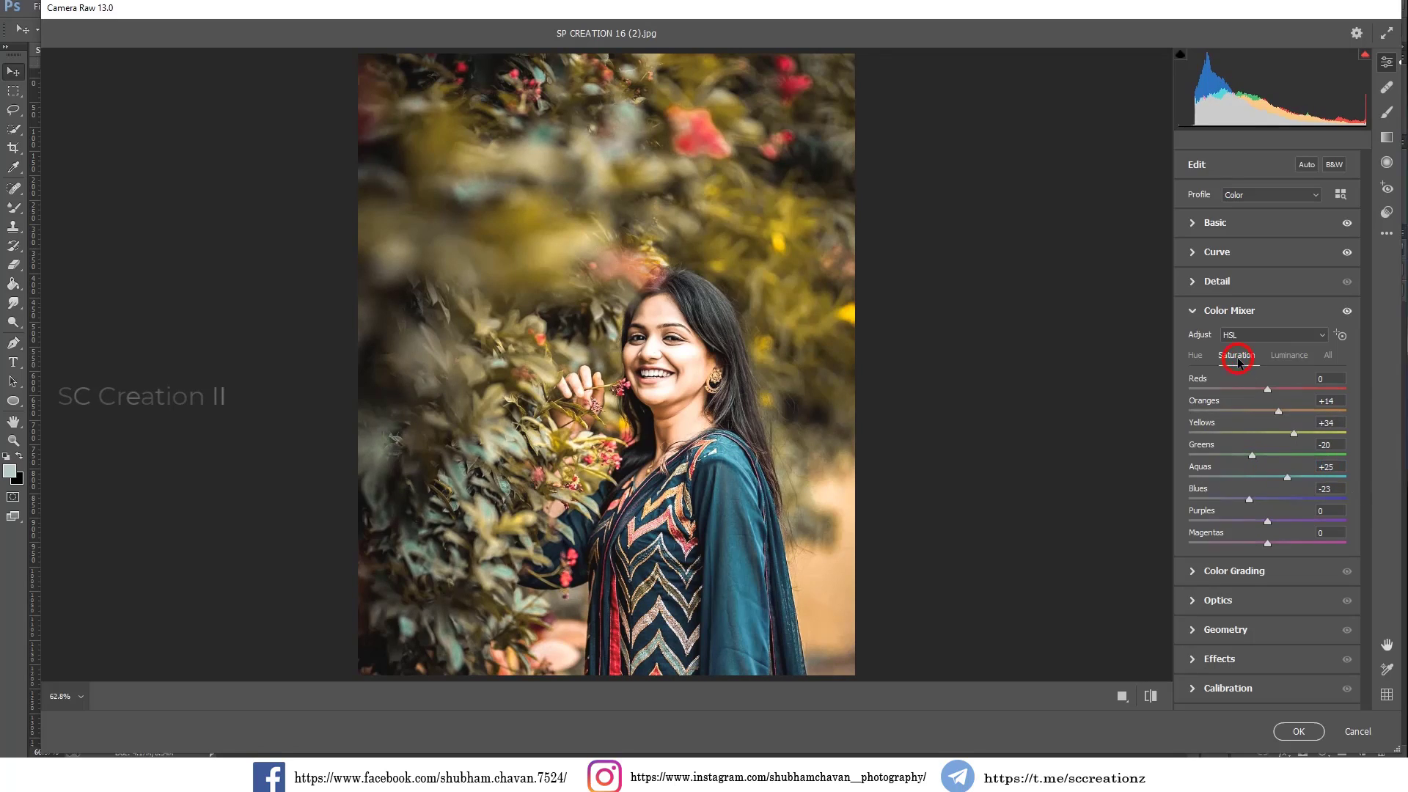
left_click(1196, 356)
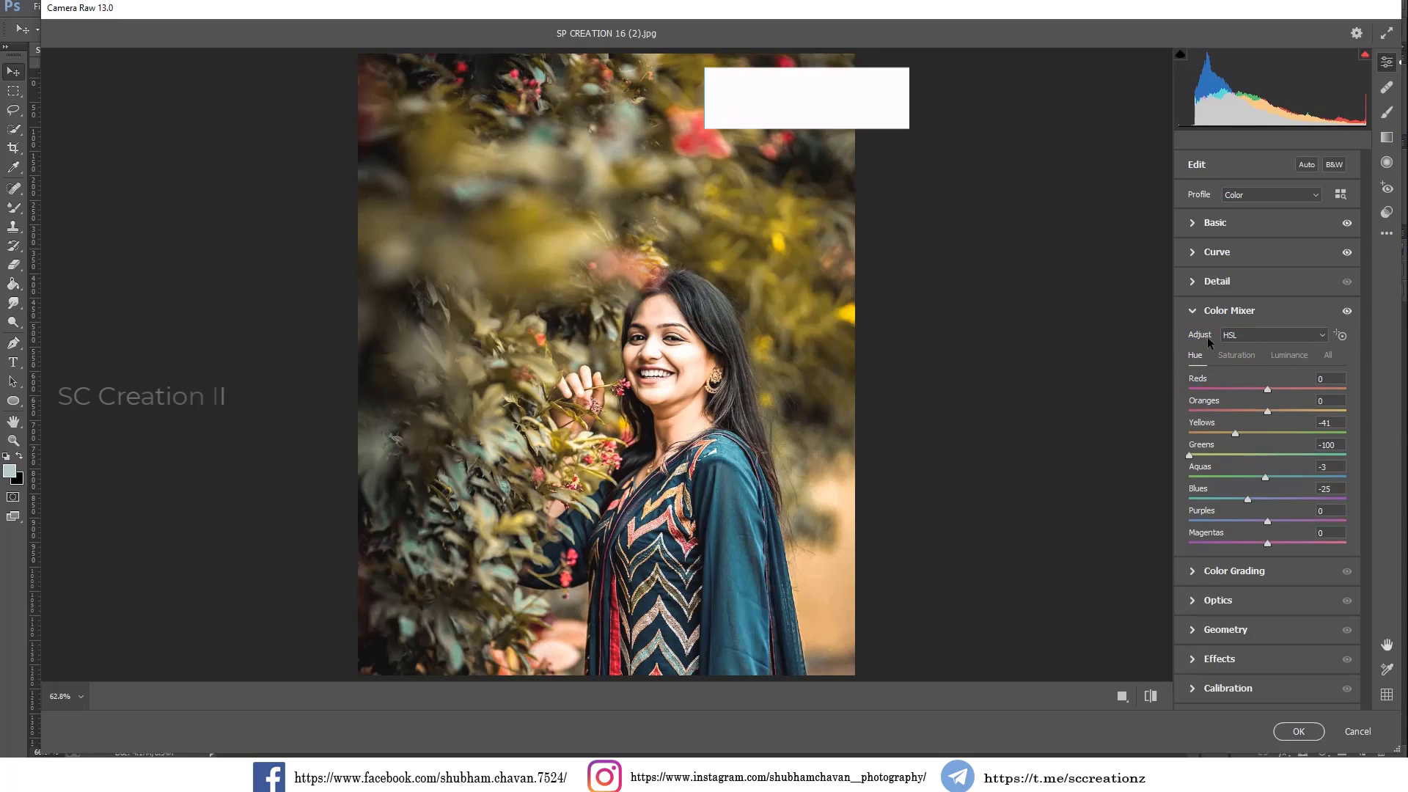
left_click(1192, 310)
Colour grade the shadows with Hue 277 and Saturation 10, and set Blending to 100
left_click(1192, 342)
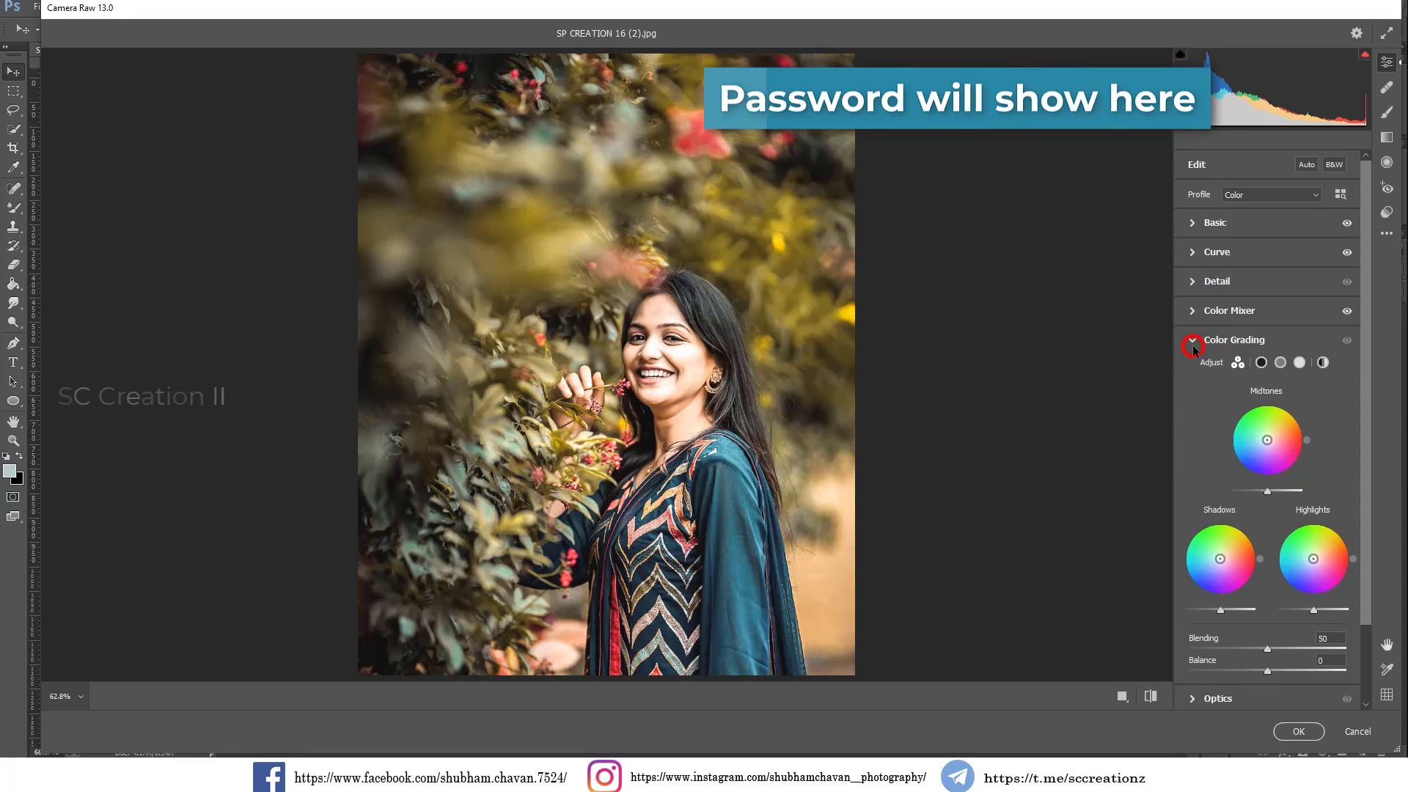
left_click(1261, 362)
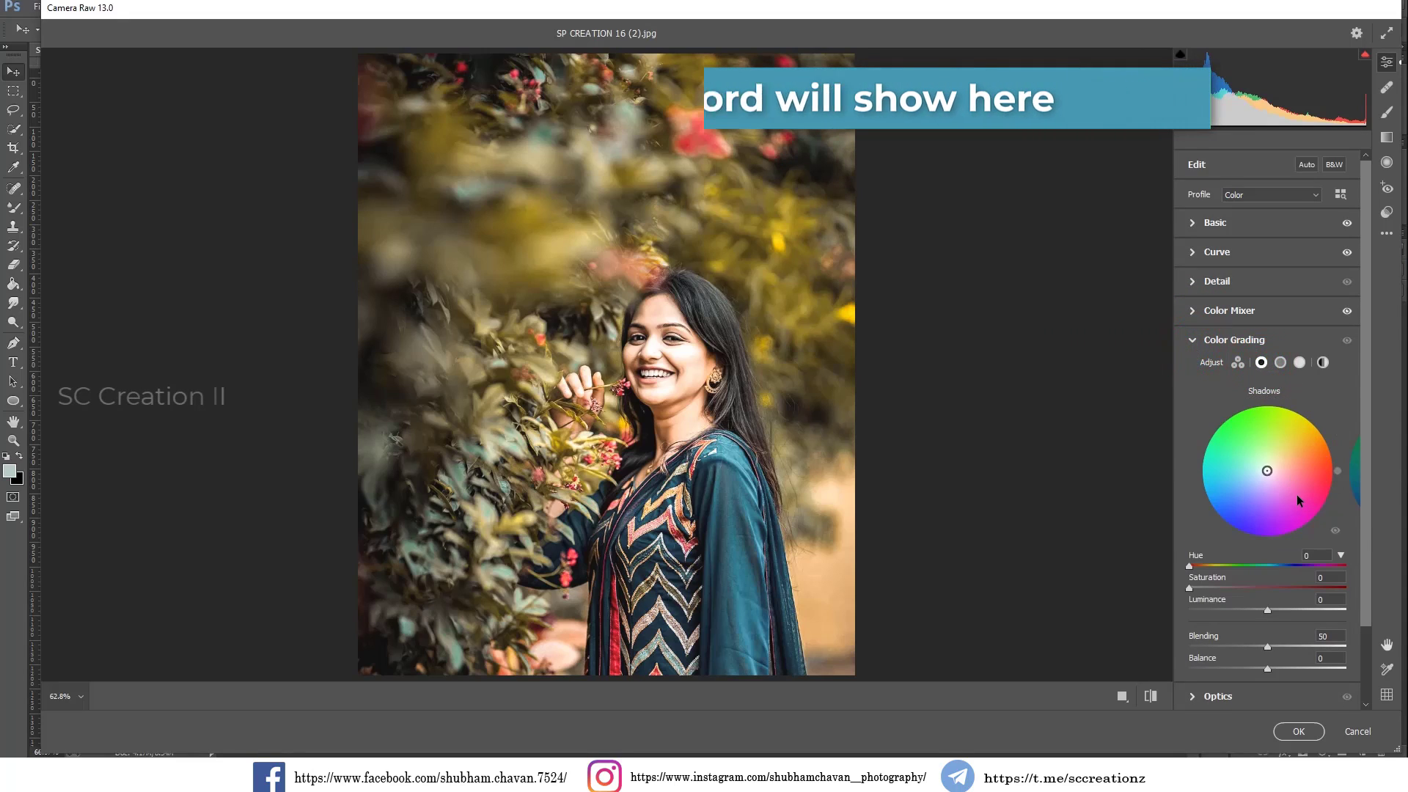
left_click(1321, 553)
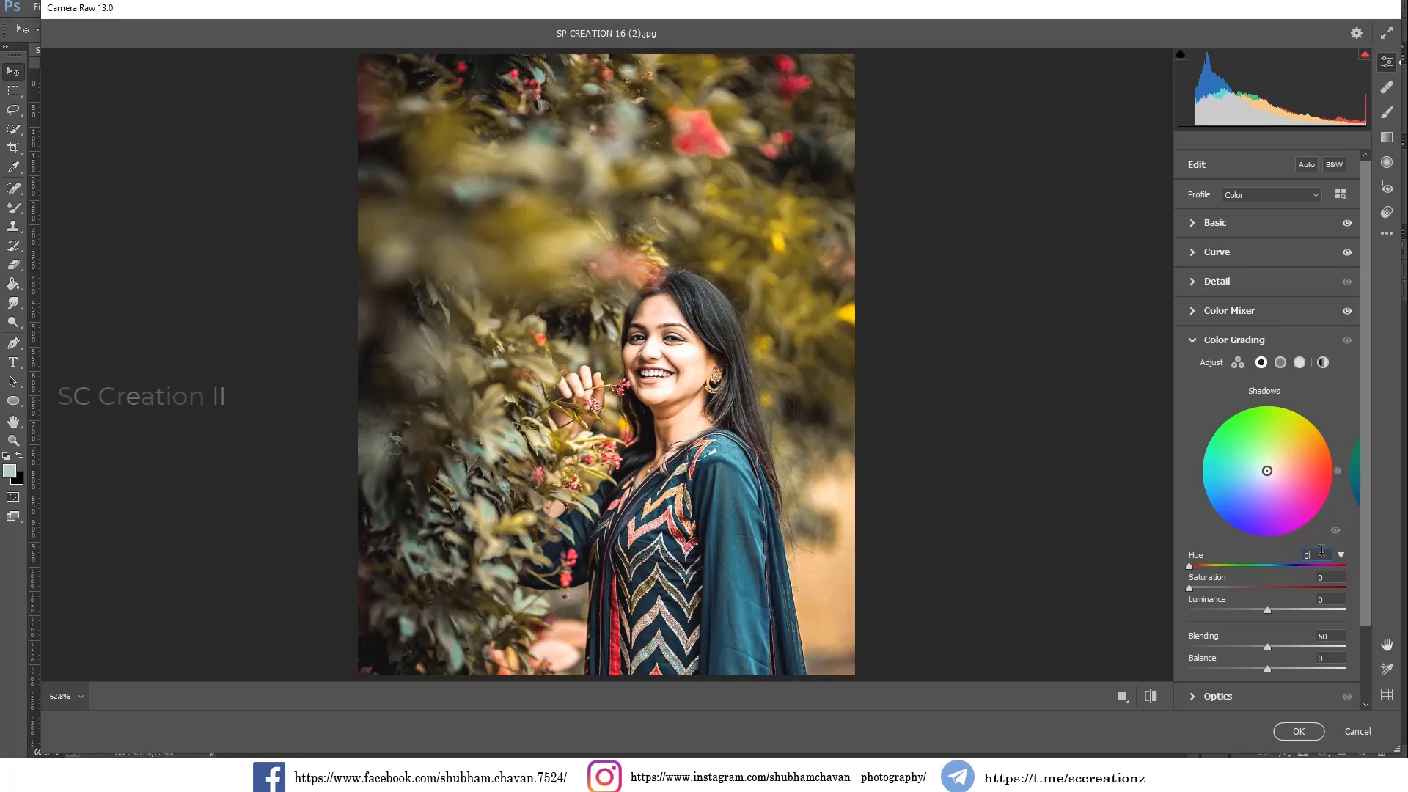
type("277")
type("10")
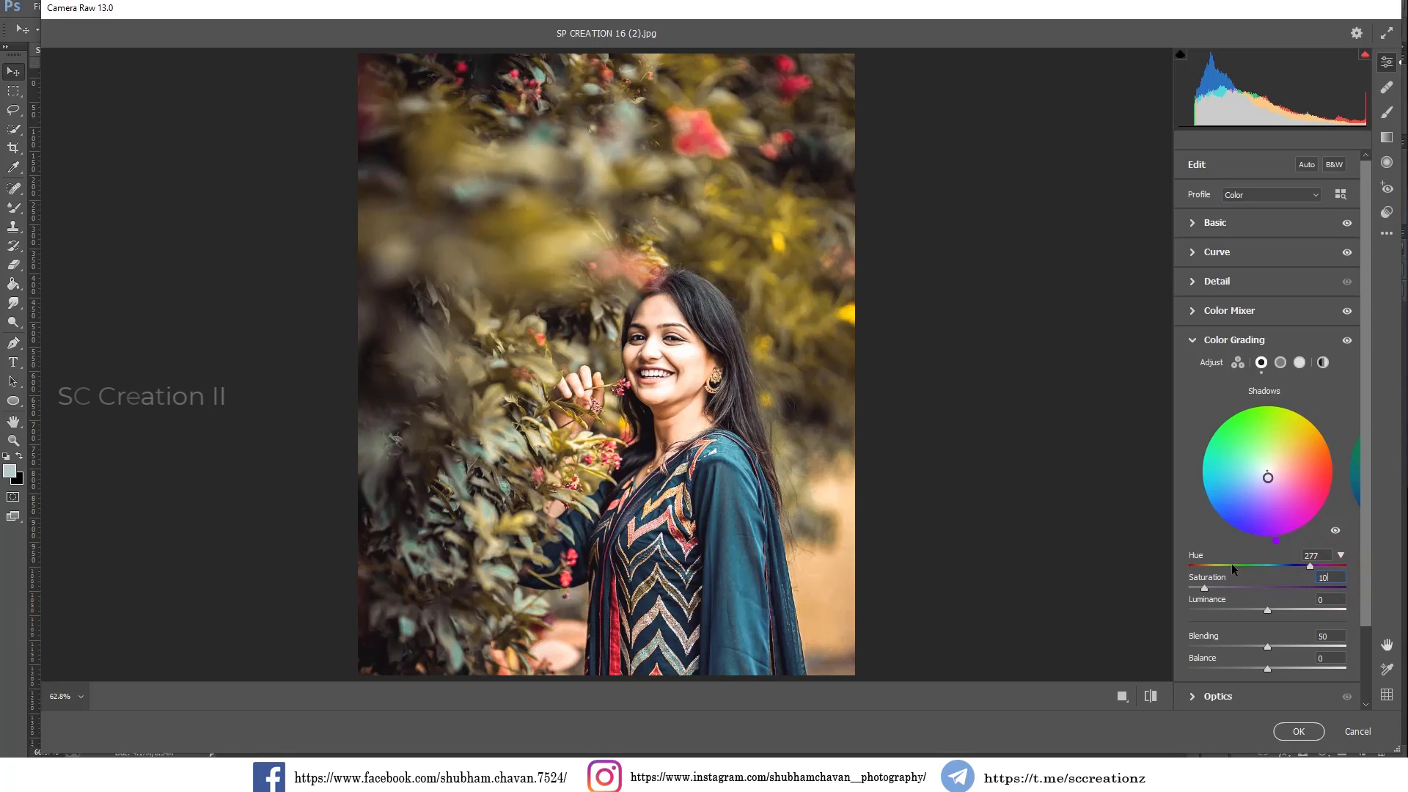
left_click(1267, 646)
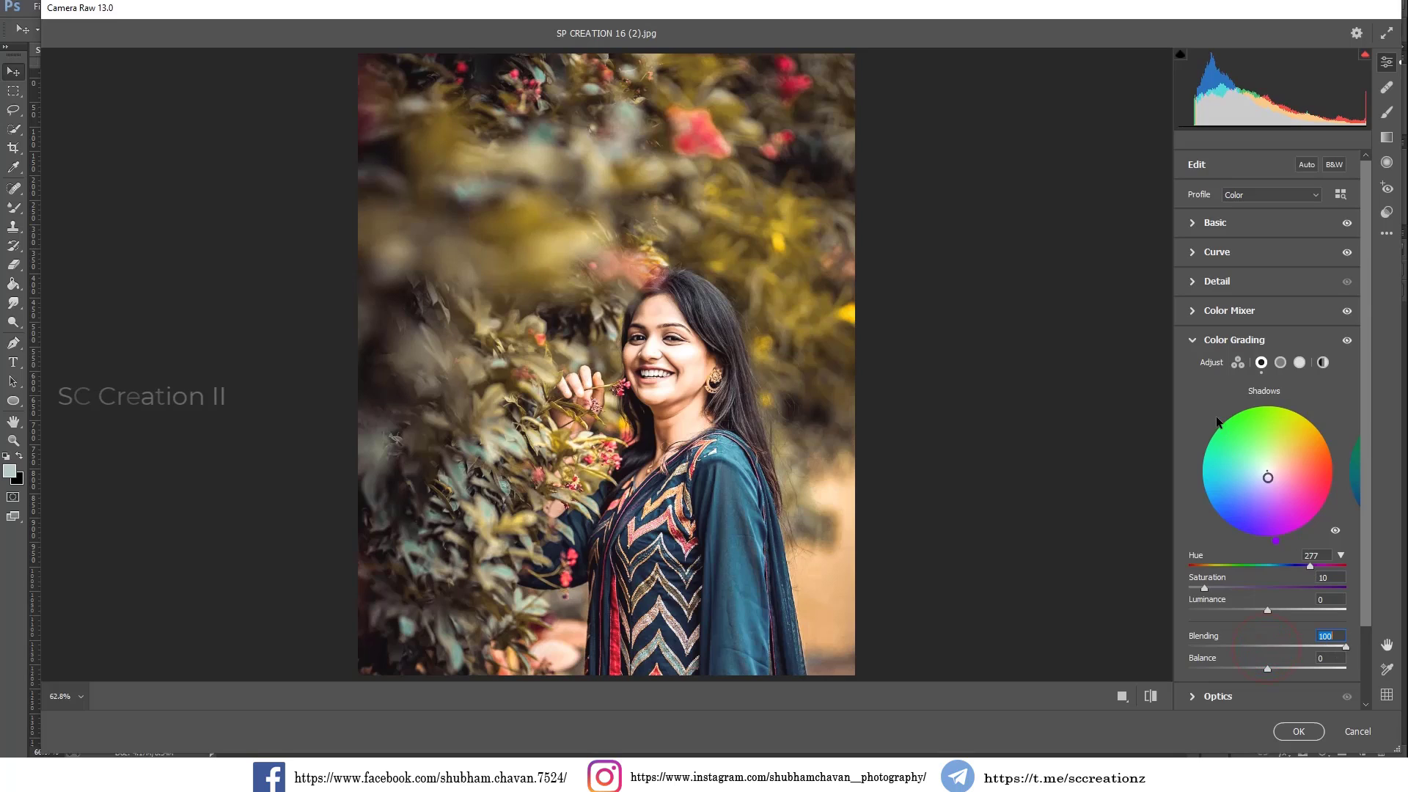
Colour grade the highlights with Hue 185 and Saturation 12, and check them against the shadows grading
left_click(1299, 362)
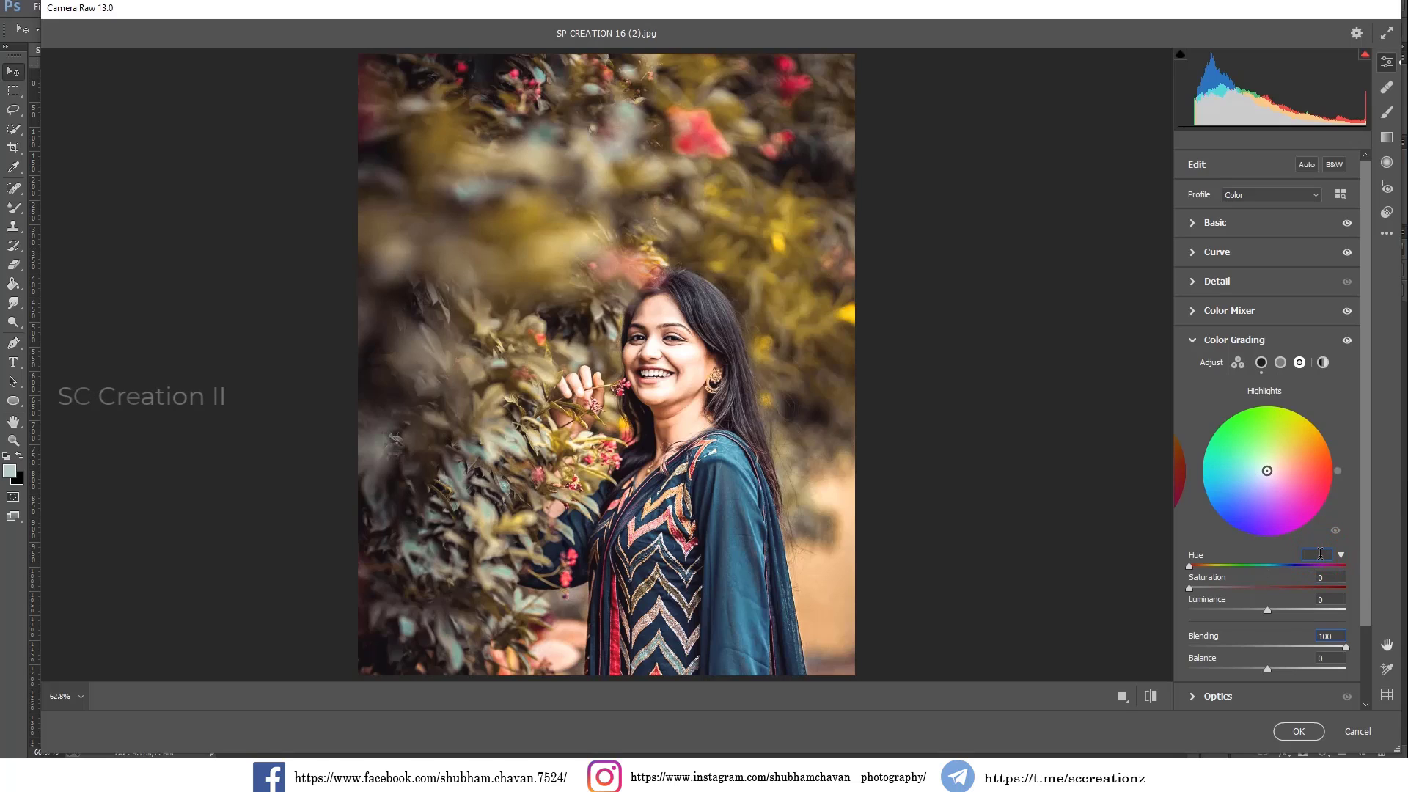
type("77")
type("185")
type("12")
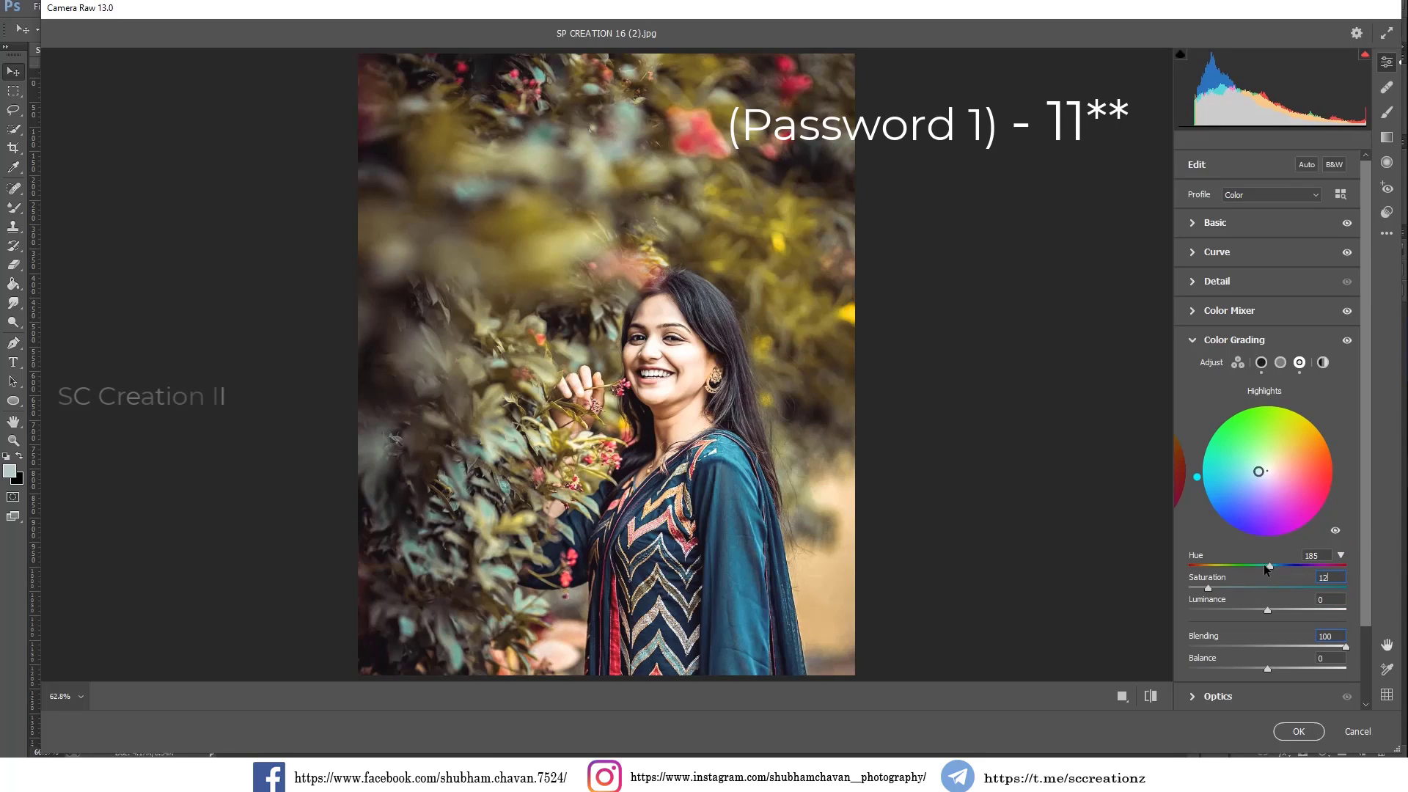
left_click(1261, 363)
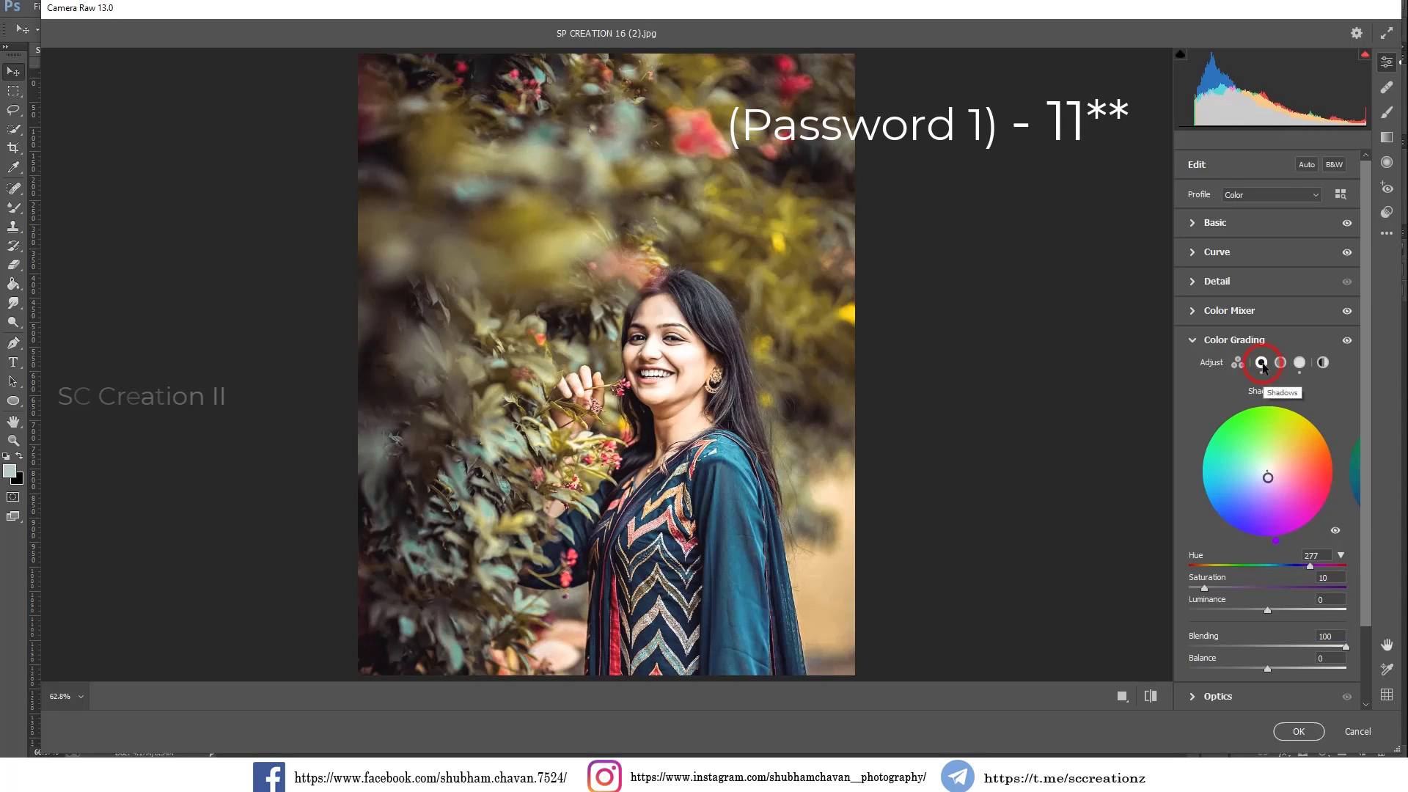
left_click(1299, 362)
left_click(1211, 340)
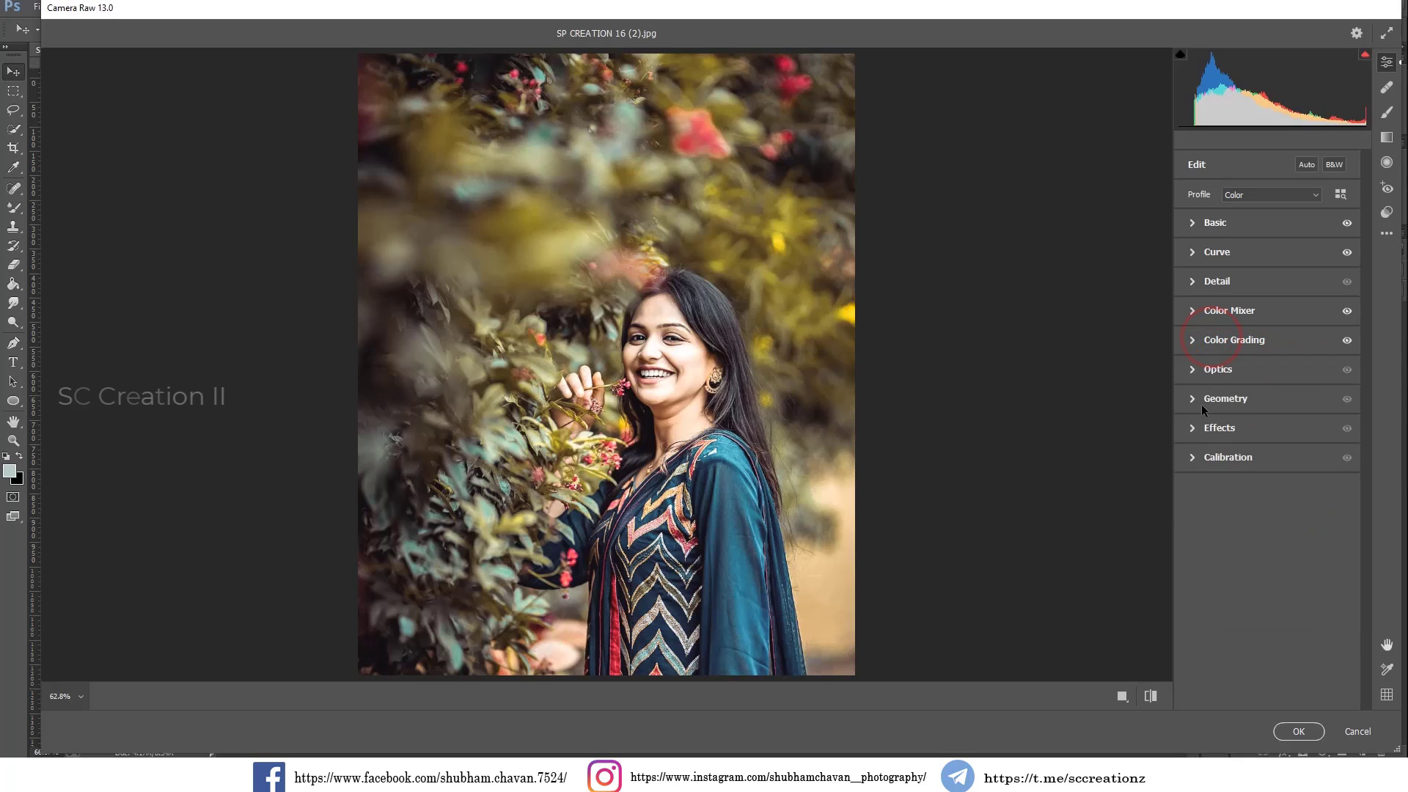
Add a slight dark vignette to the photo with Vignetting at -8
left_click(1198, 425)
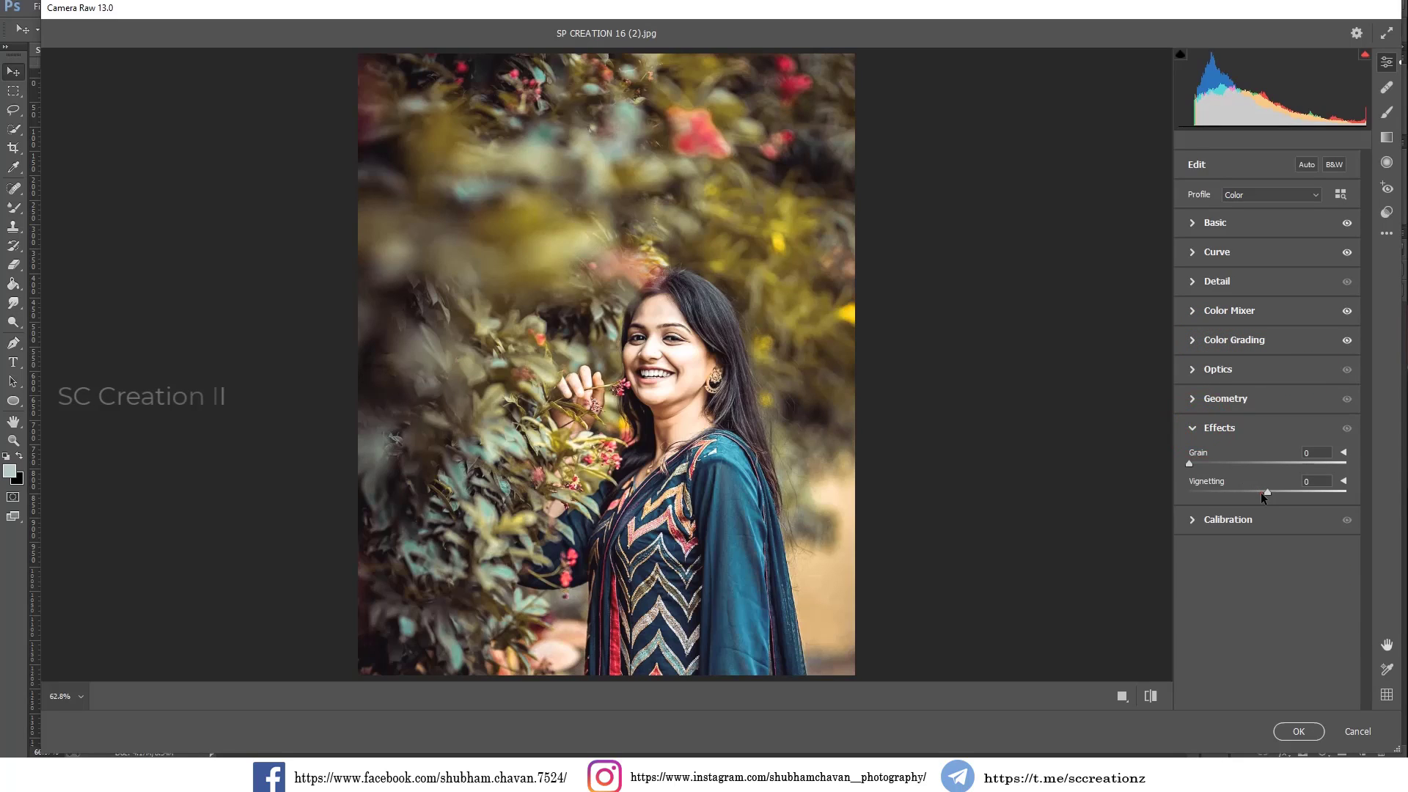
left_click(1260, 492)
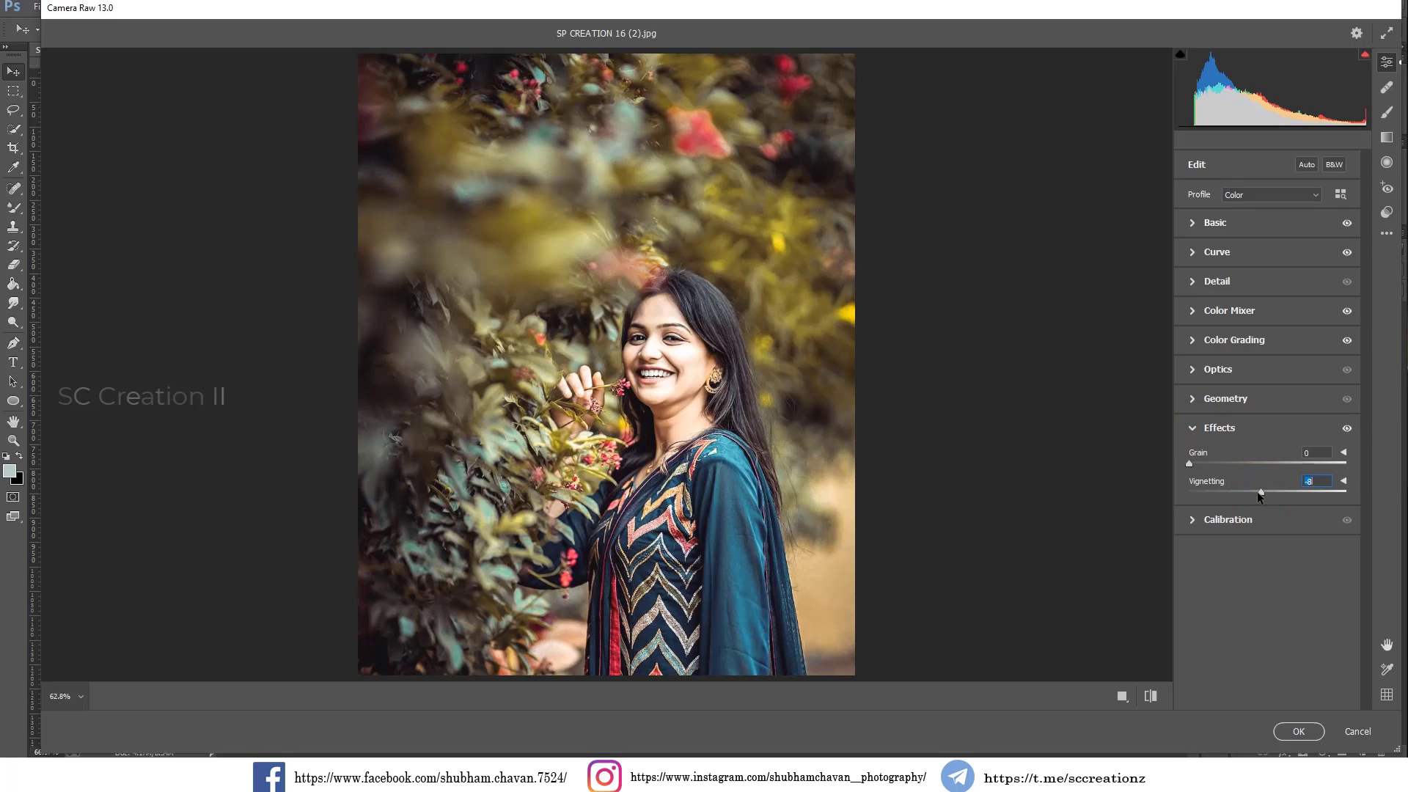
Calibrate the primaries with Blue Hue -7 and Saturation +19, Green Hue -13 and Saturation -20, and Red Saturation -7
left_click(1258, 492)
left_click(1255, 515)
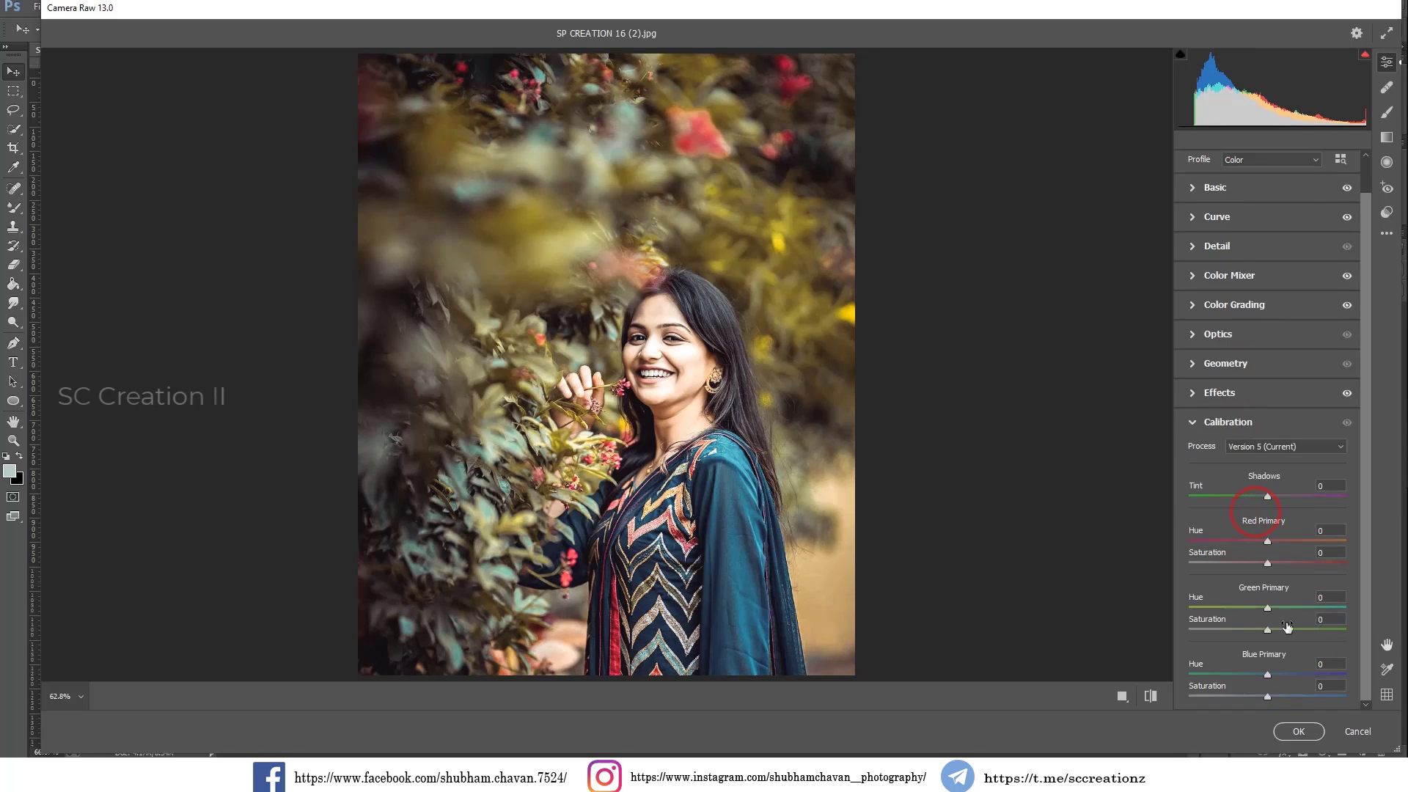
left_click_drag(1272, 698, 1283, 700)
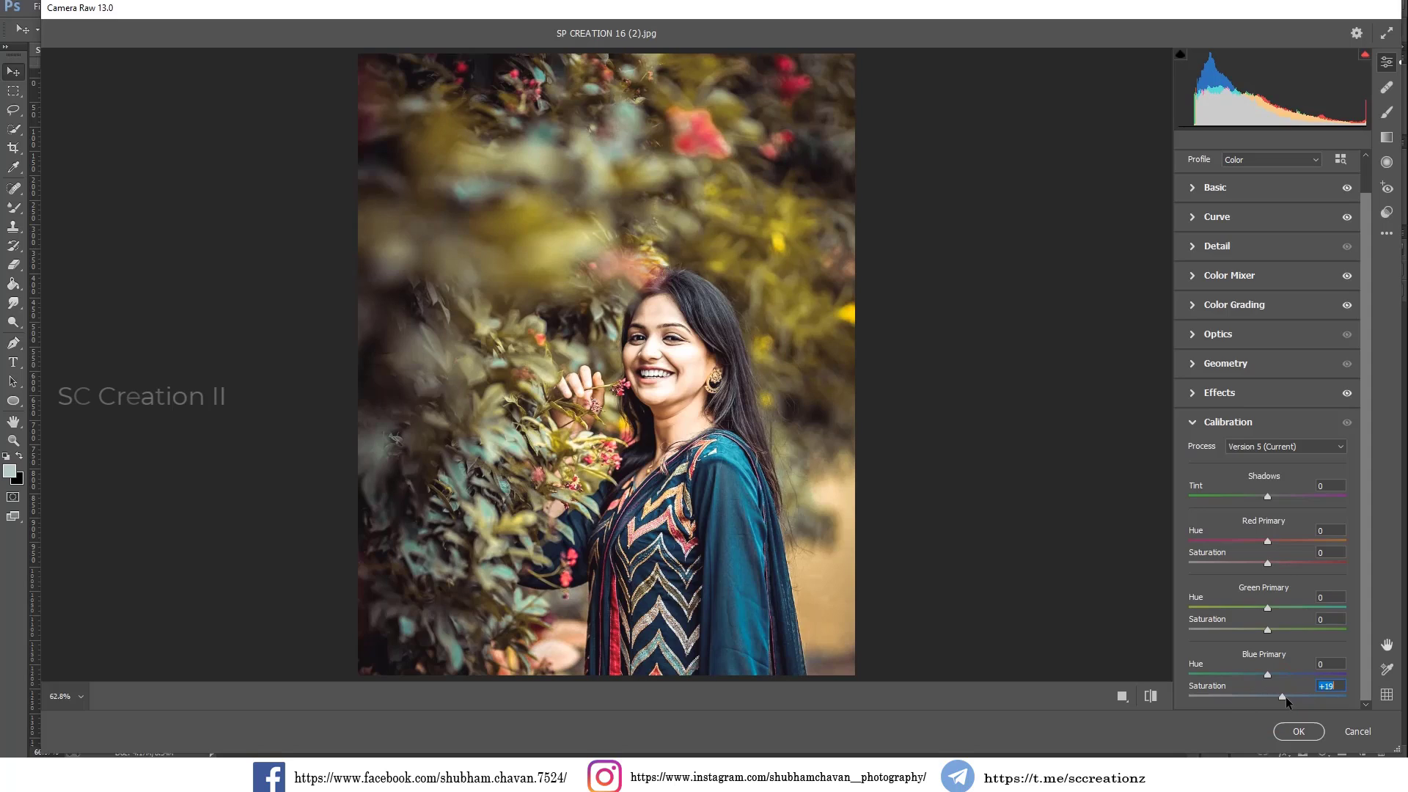
left_click_drag(1265, 673, 1260, 674)
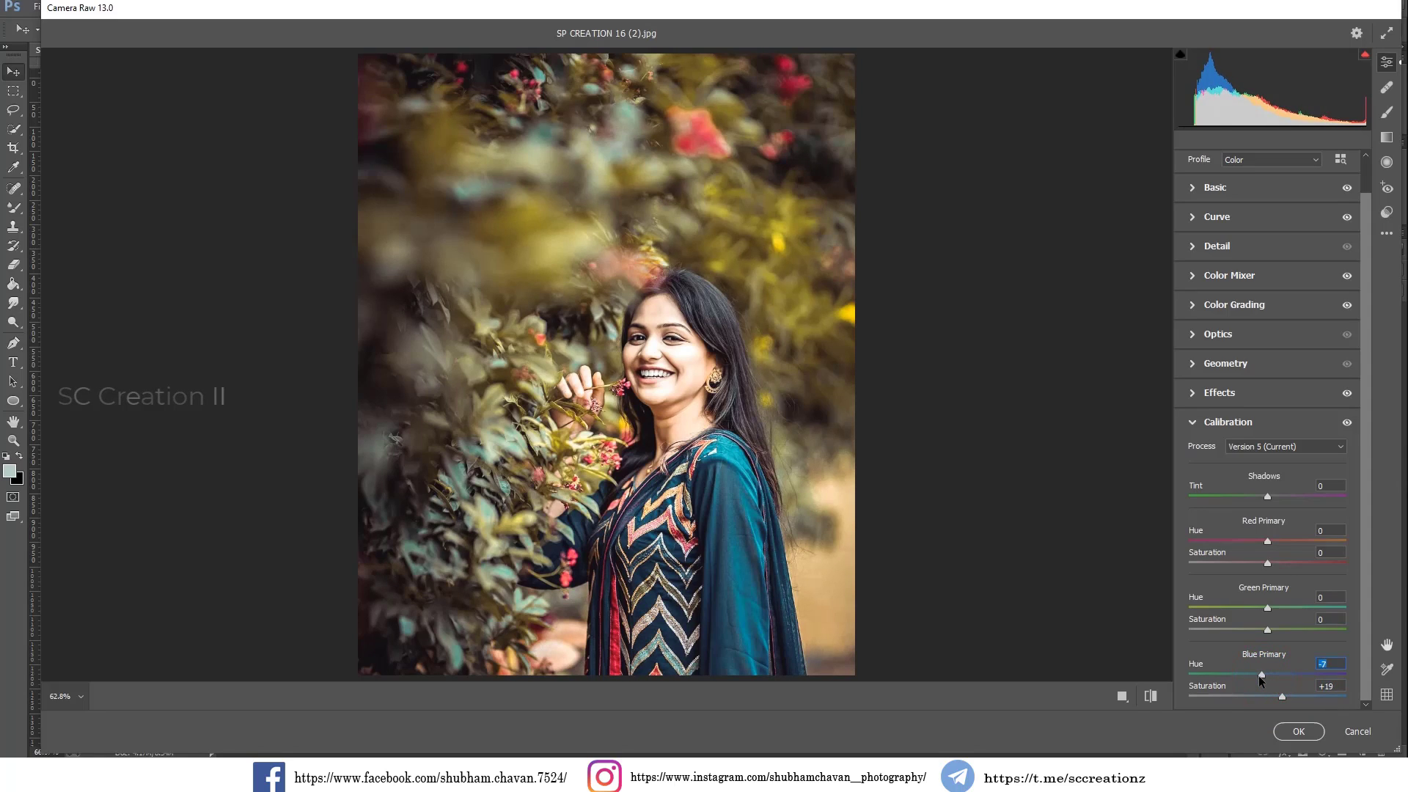
left_click_drag(1266, 631, 1251, 635)
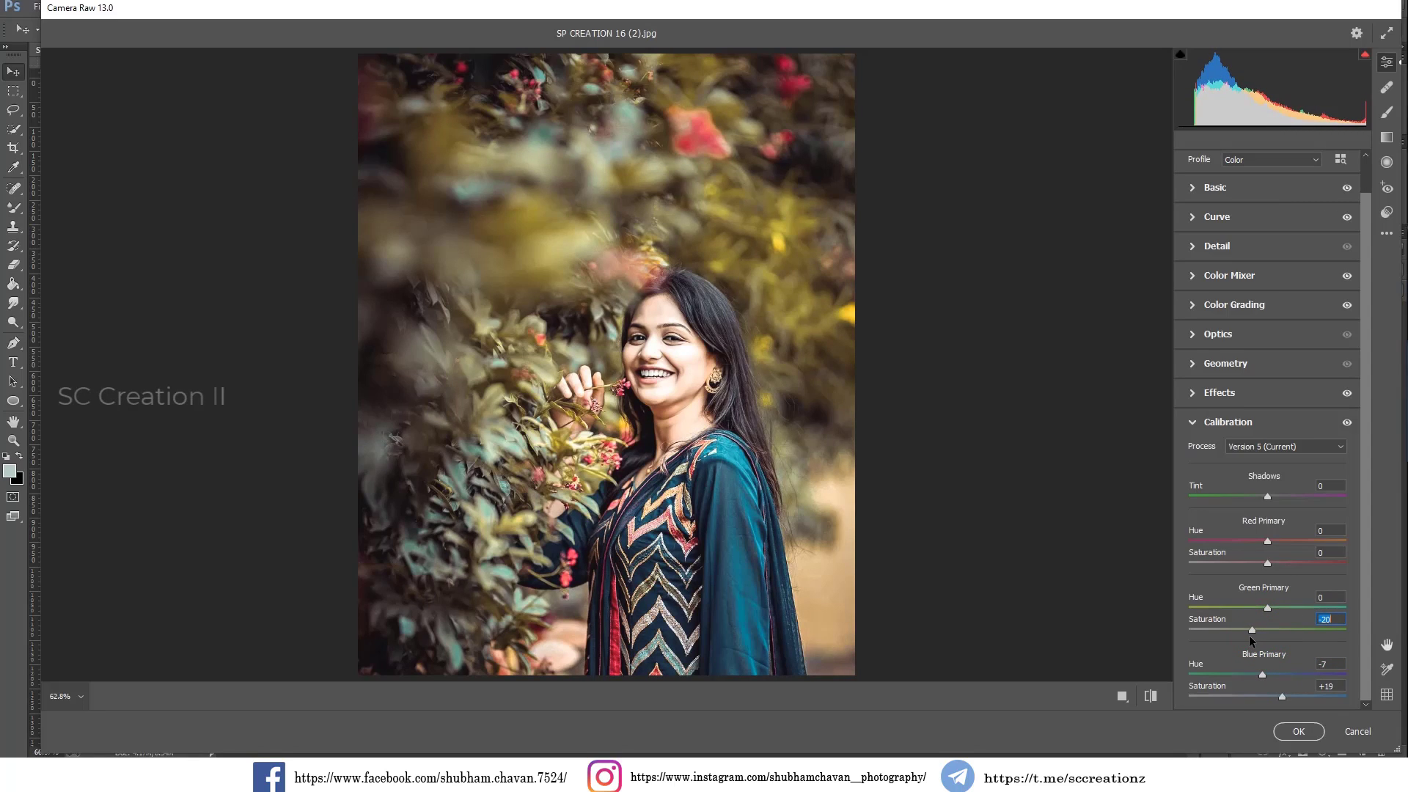
left_click_drag(1263, 611, 1256, 614)
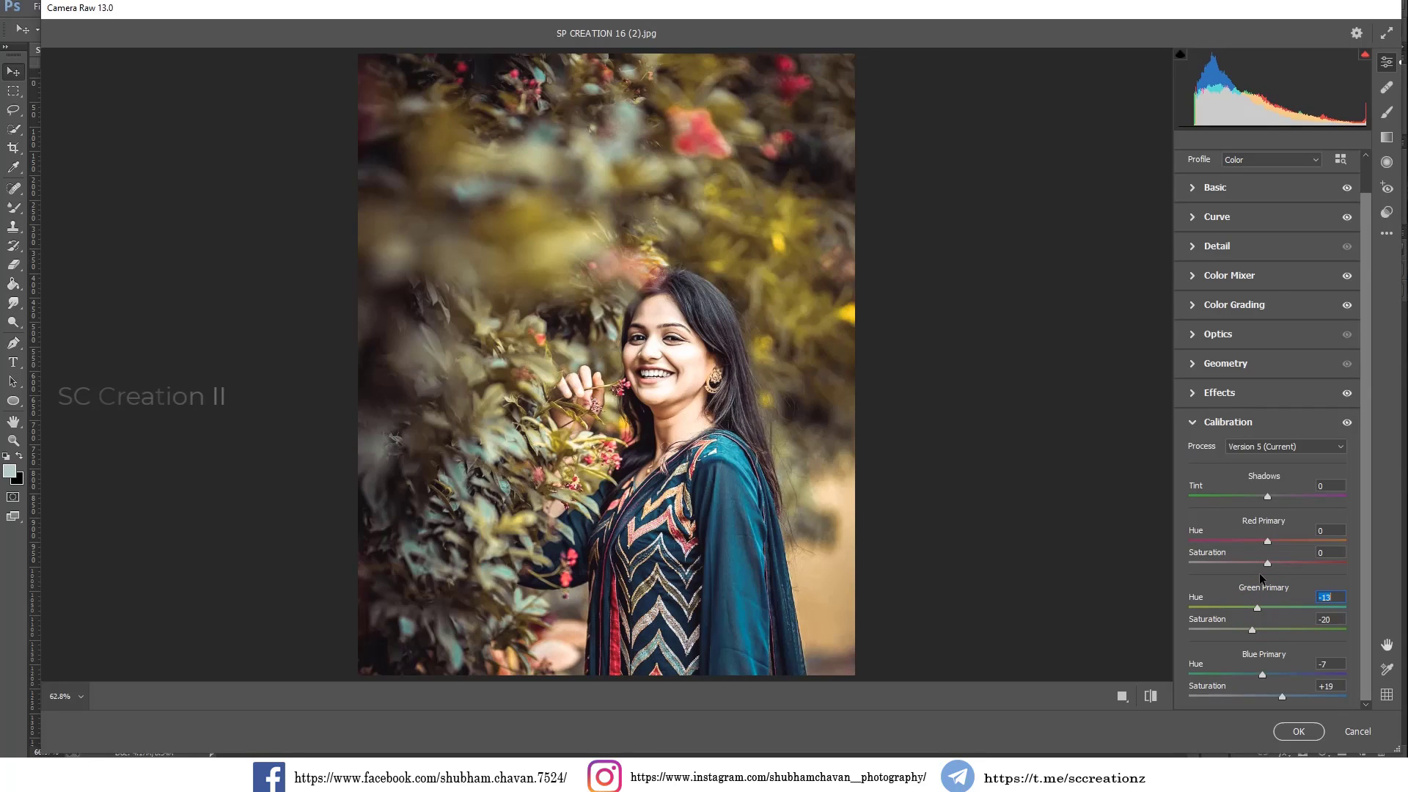
left_click_drag(1268, 562, 1262, 562)
Inspect the face up close and compare the photo in a side-by-side before/after view
left_click(660, 354)
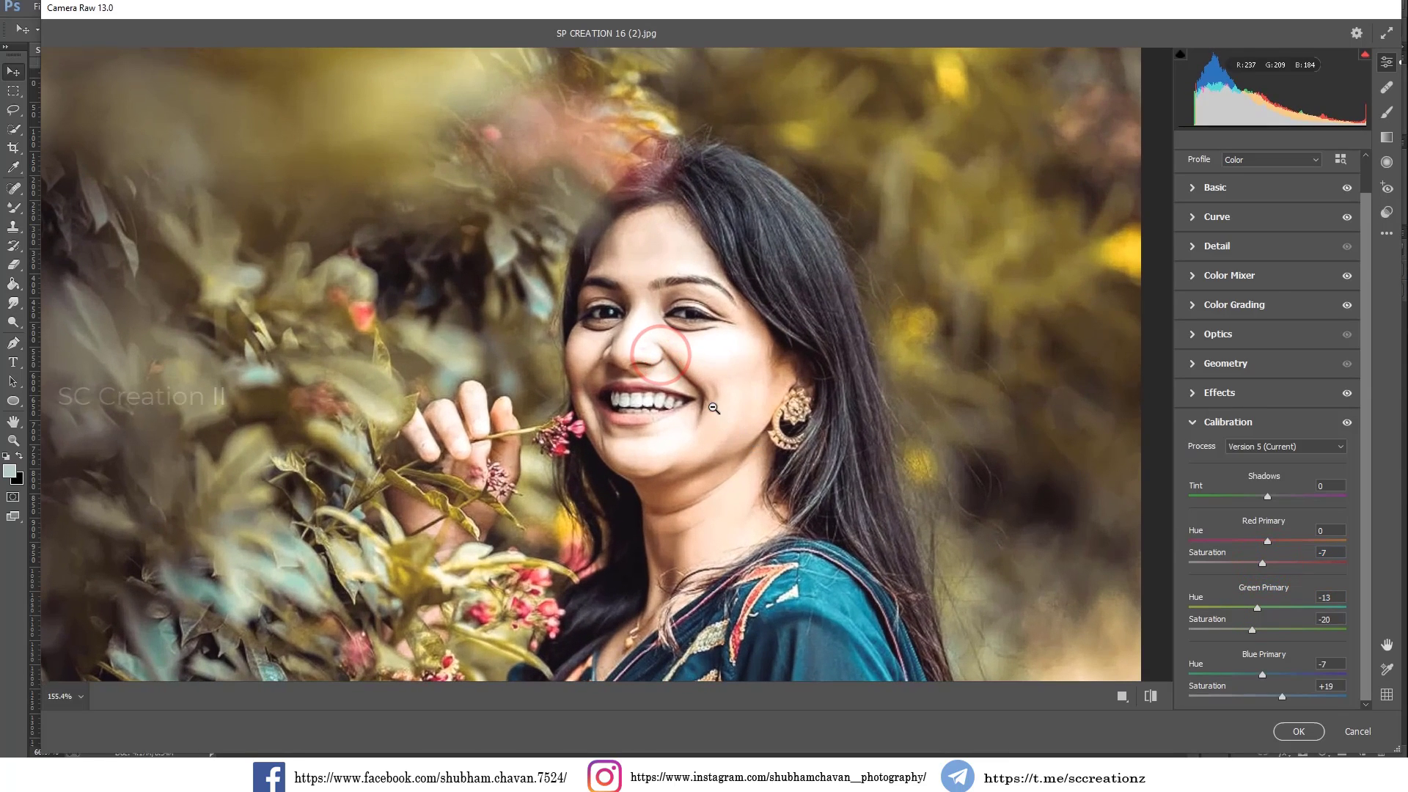
left_click(752, 446)
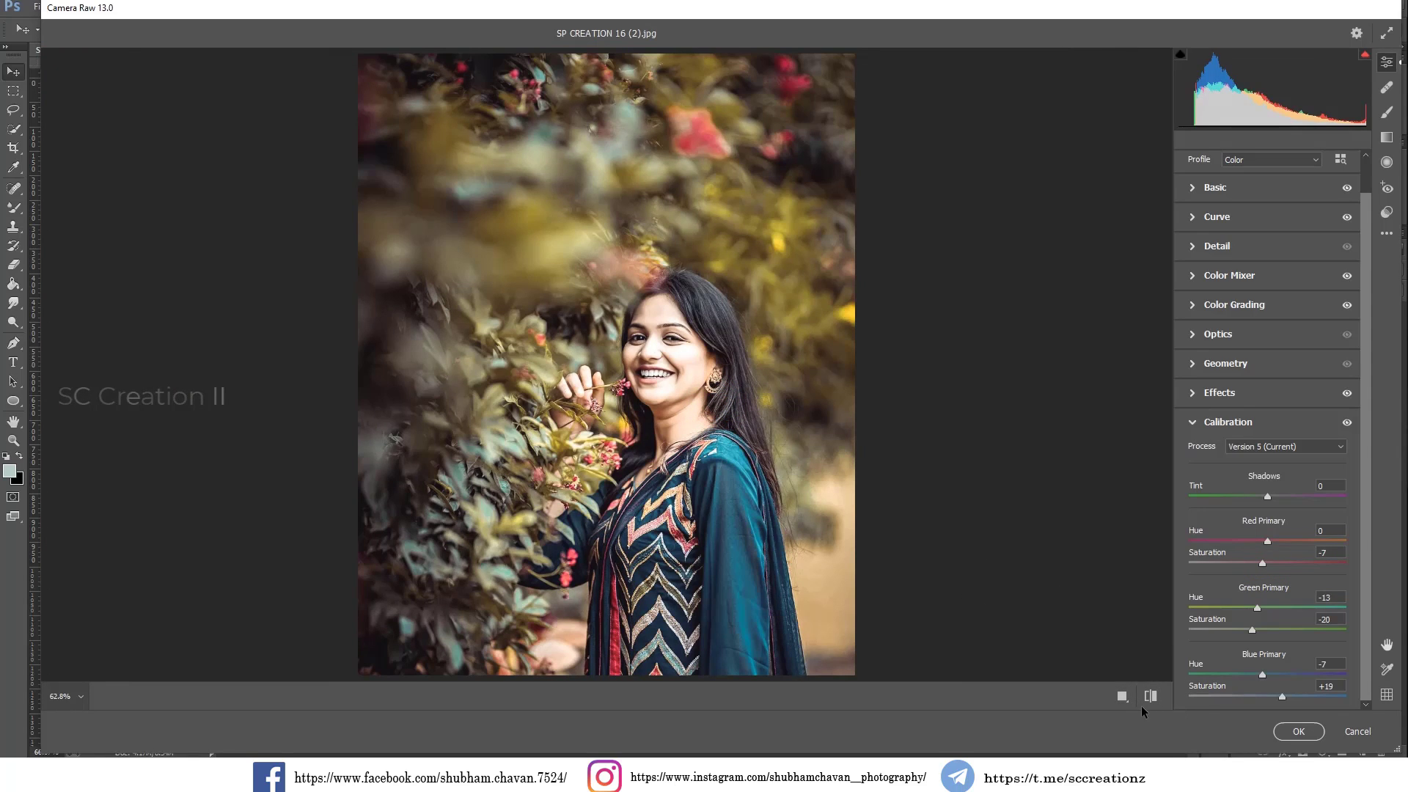
left_click(1122, 696)
left_click_drag(960, 371, 1091, 467)
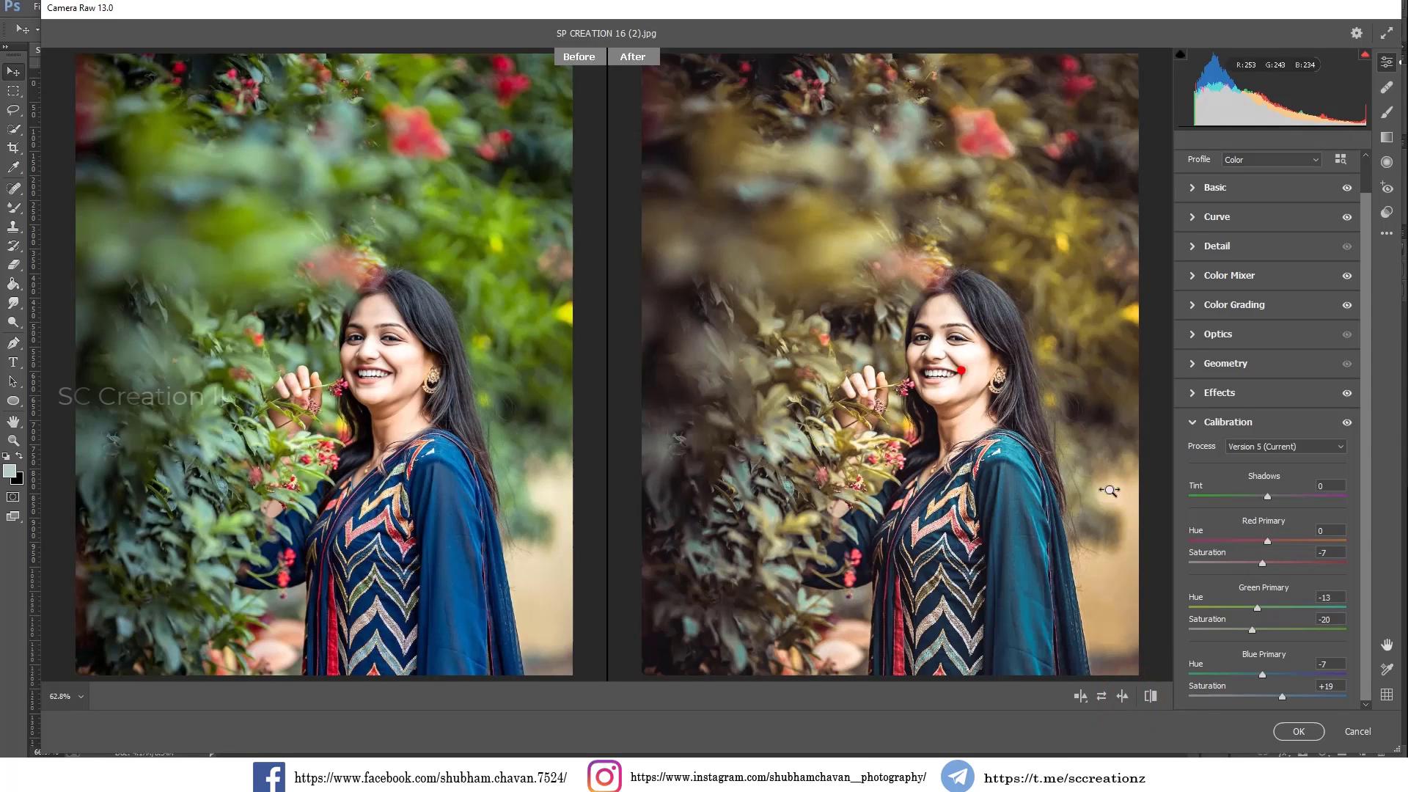
left_click(1090, 467)
left_click(1222, 422)
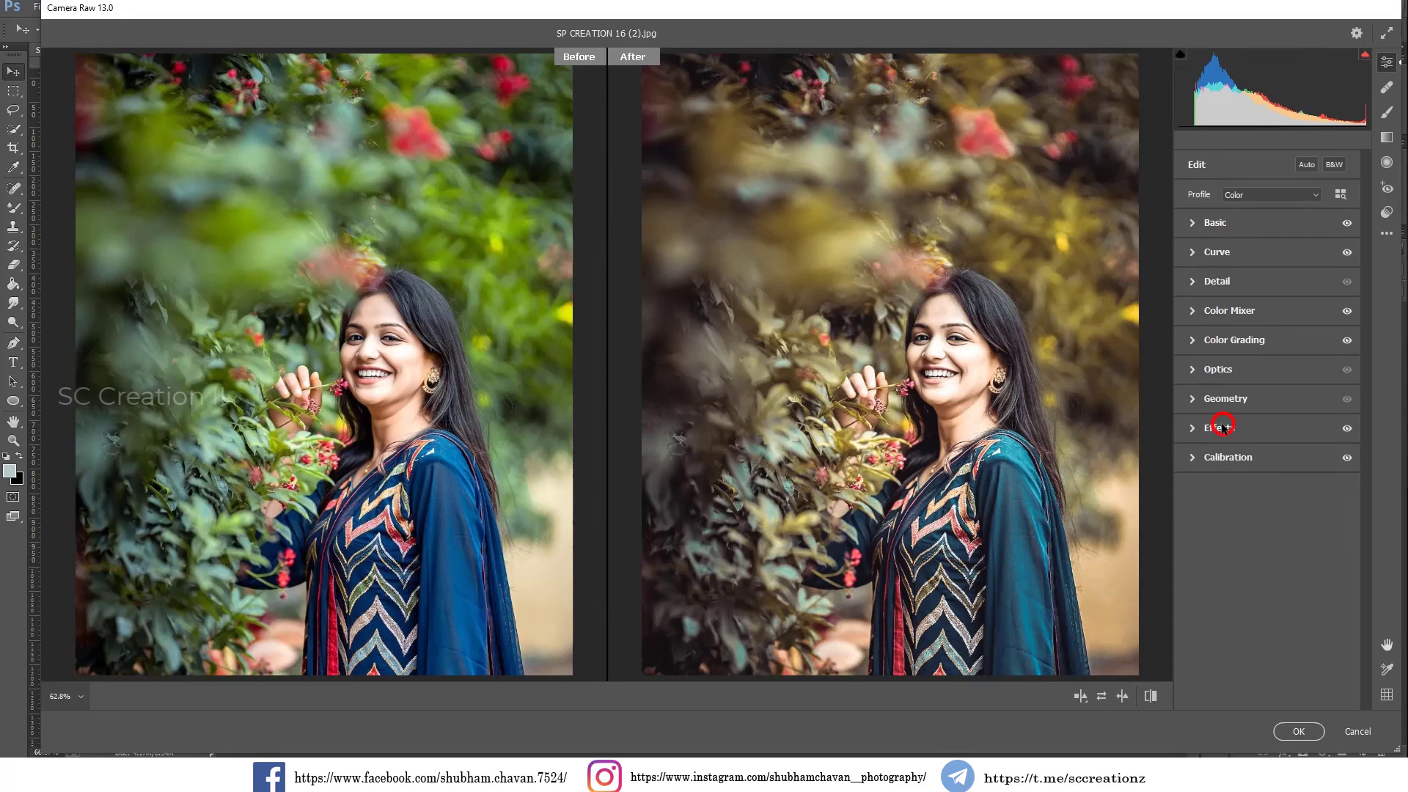
Save all the Camera Raw settings to the Desktop, replacing the existing moody yellow.xmp file
left_click(1386, 233)
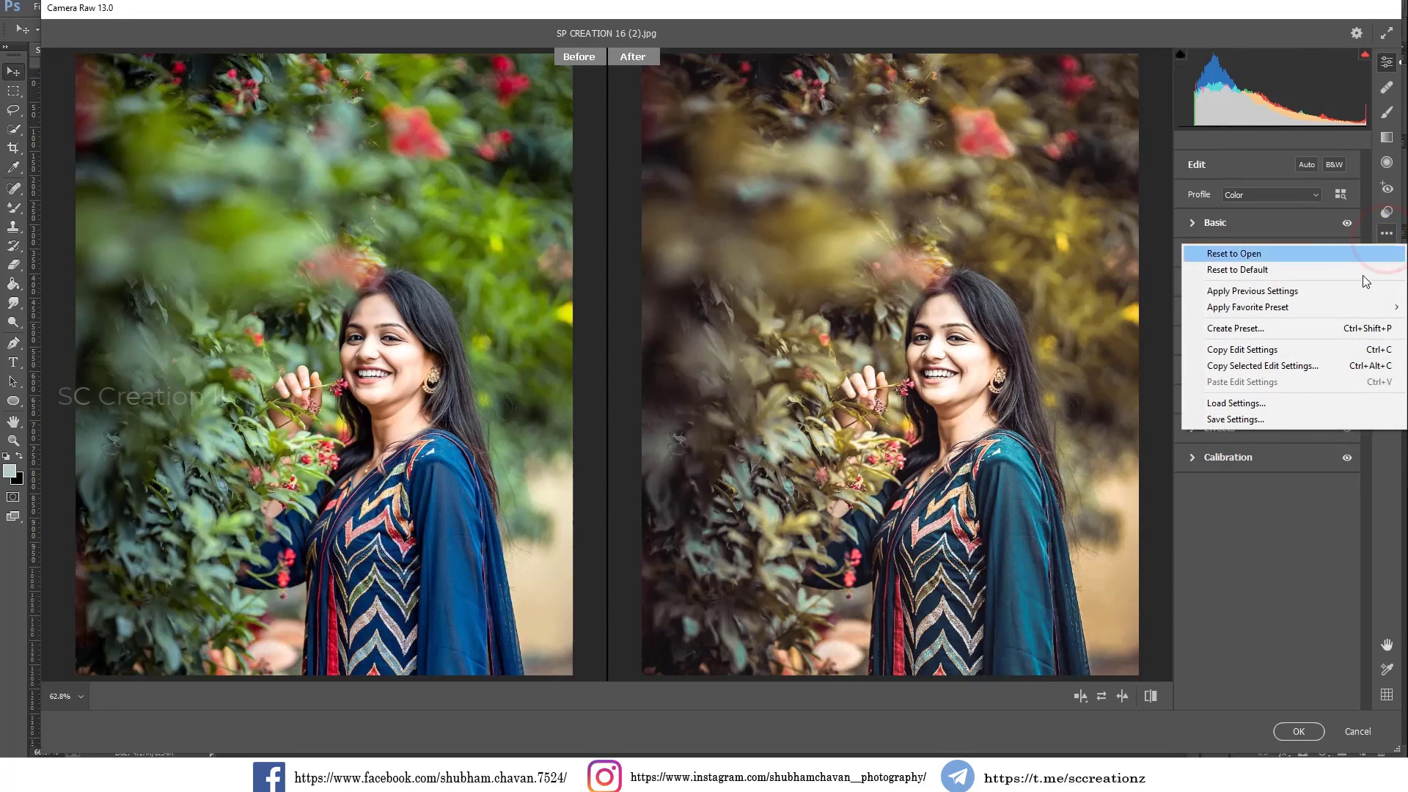
left_click(1264, 421)
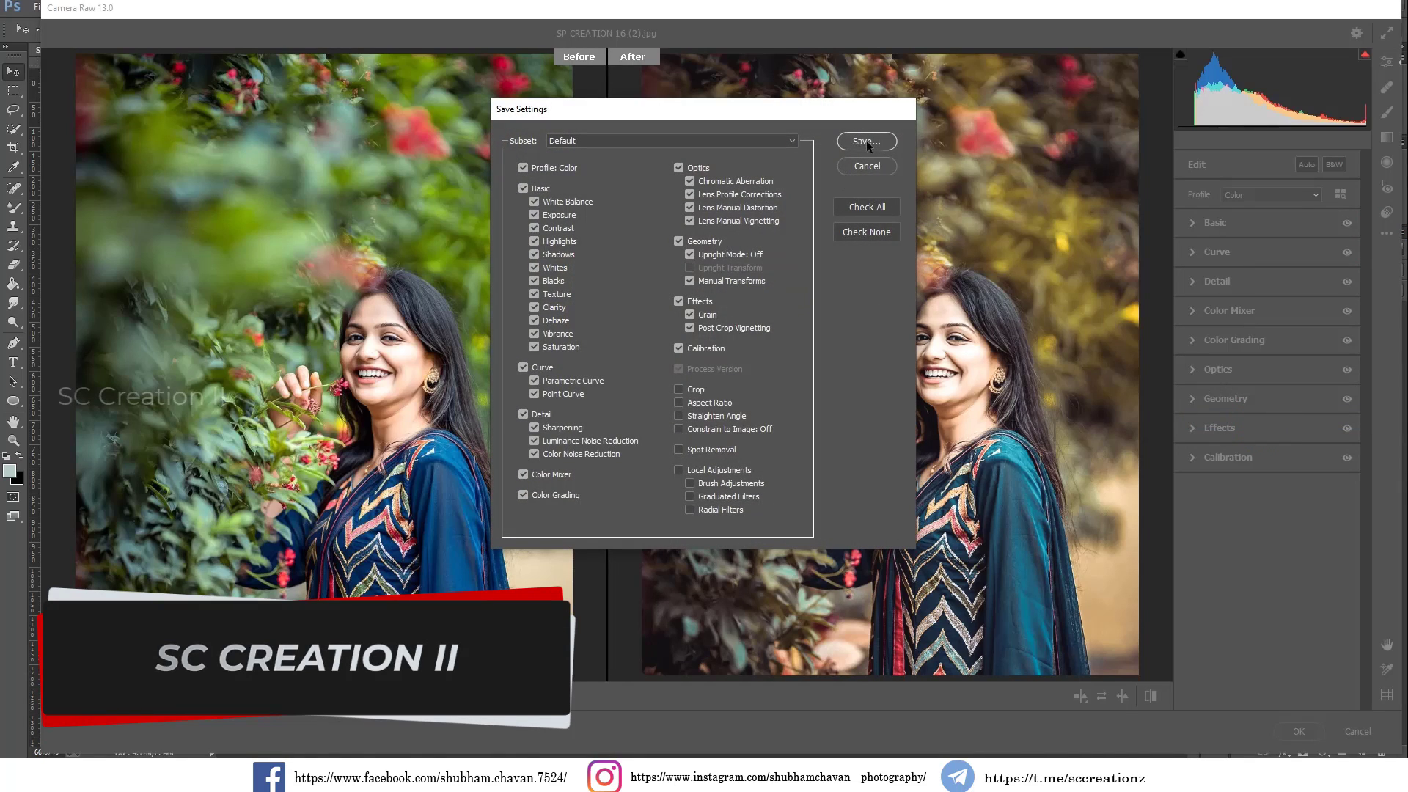
left_click(869, 143)
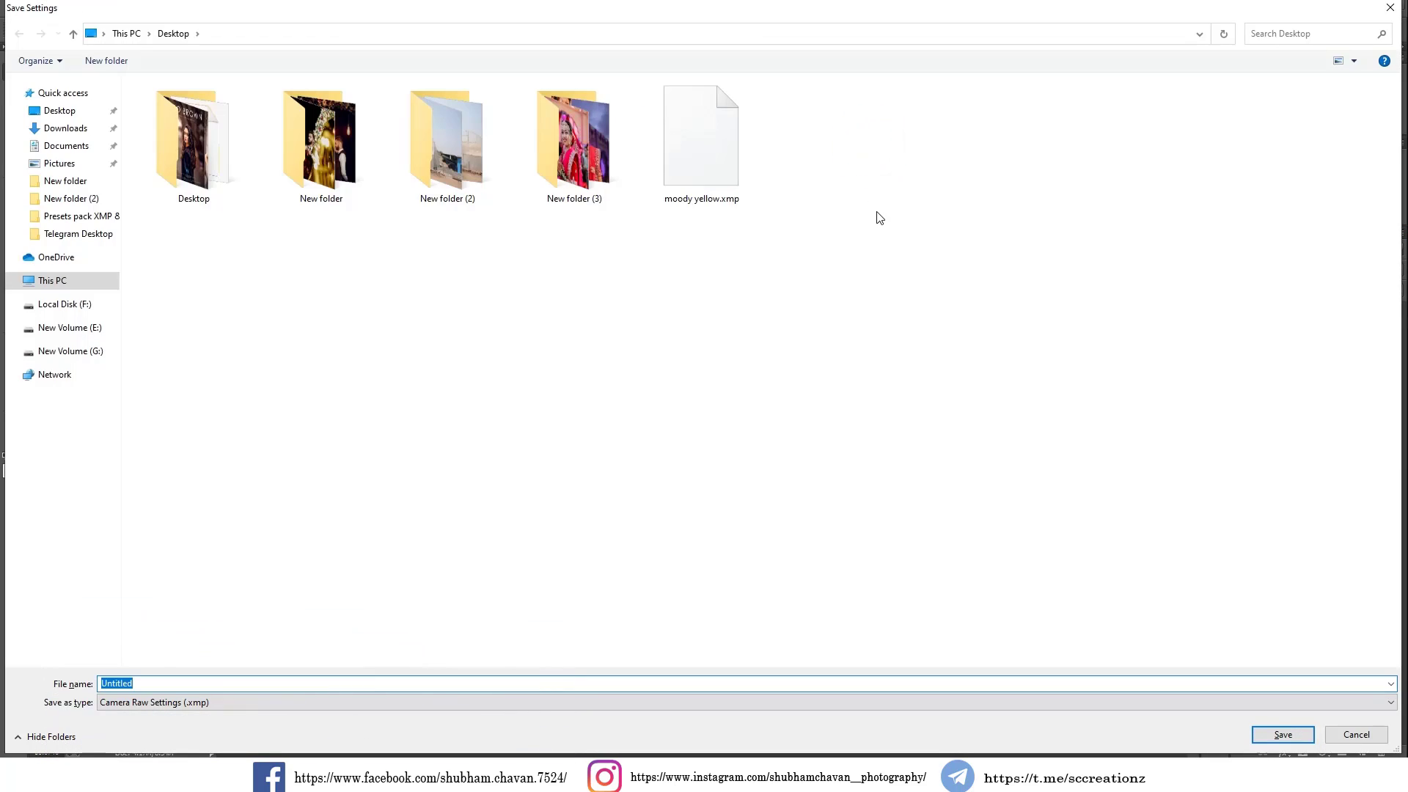
left_click(698, 158)
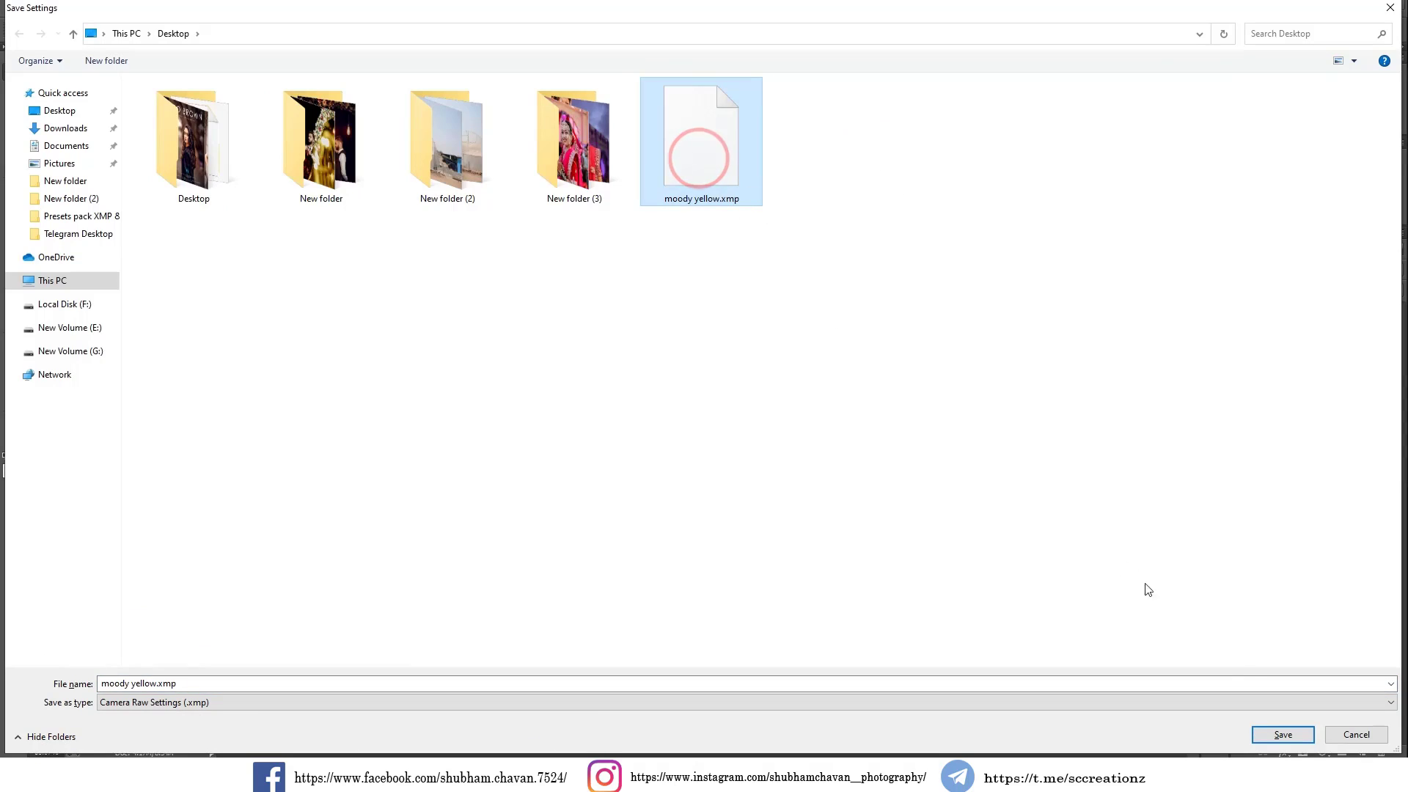
left_click(1282, 734)
left_click(746, 389)
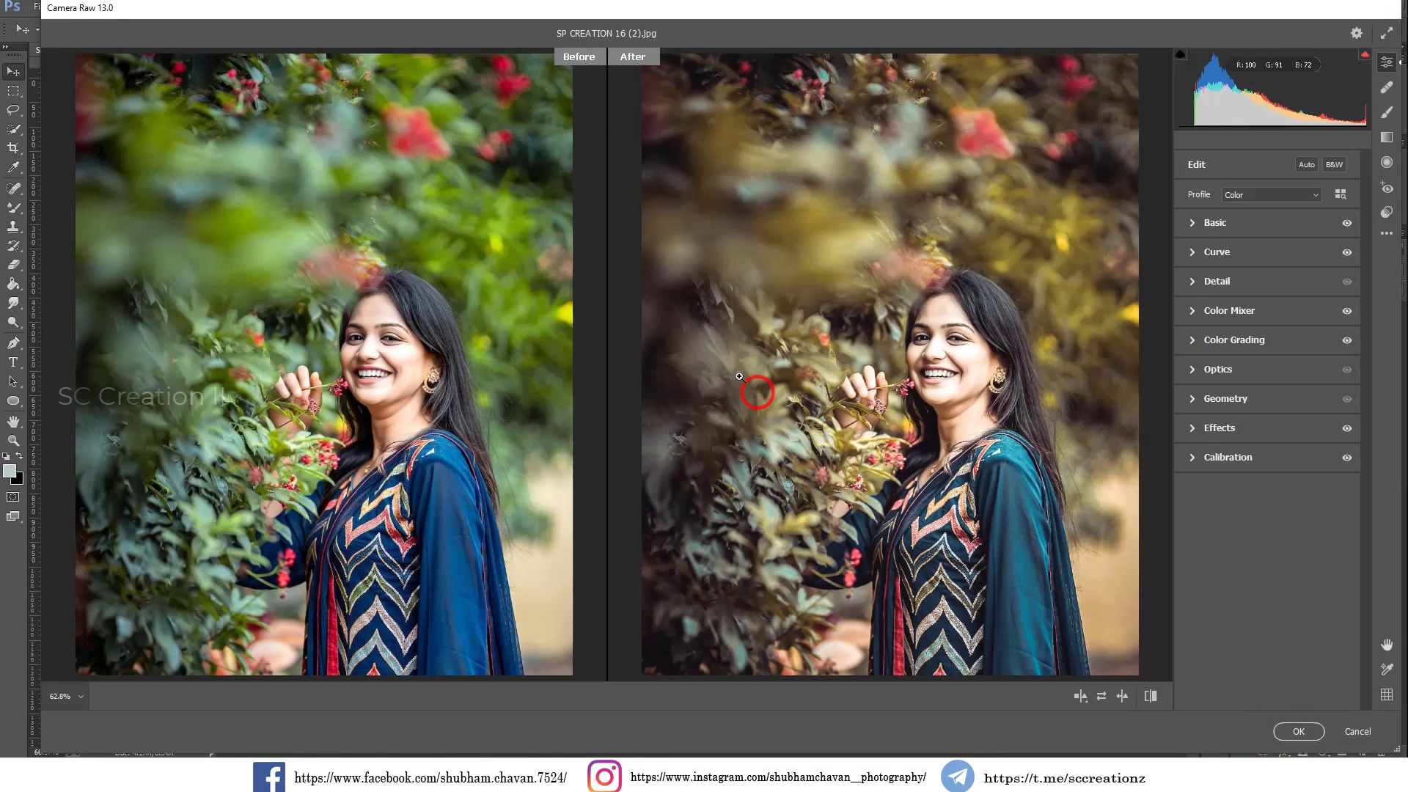
Apply the Camera Raw Filter to the Background copy layer and compare it with the original by toggling its visibility
left_click(1296, 732)
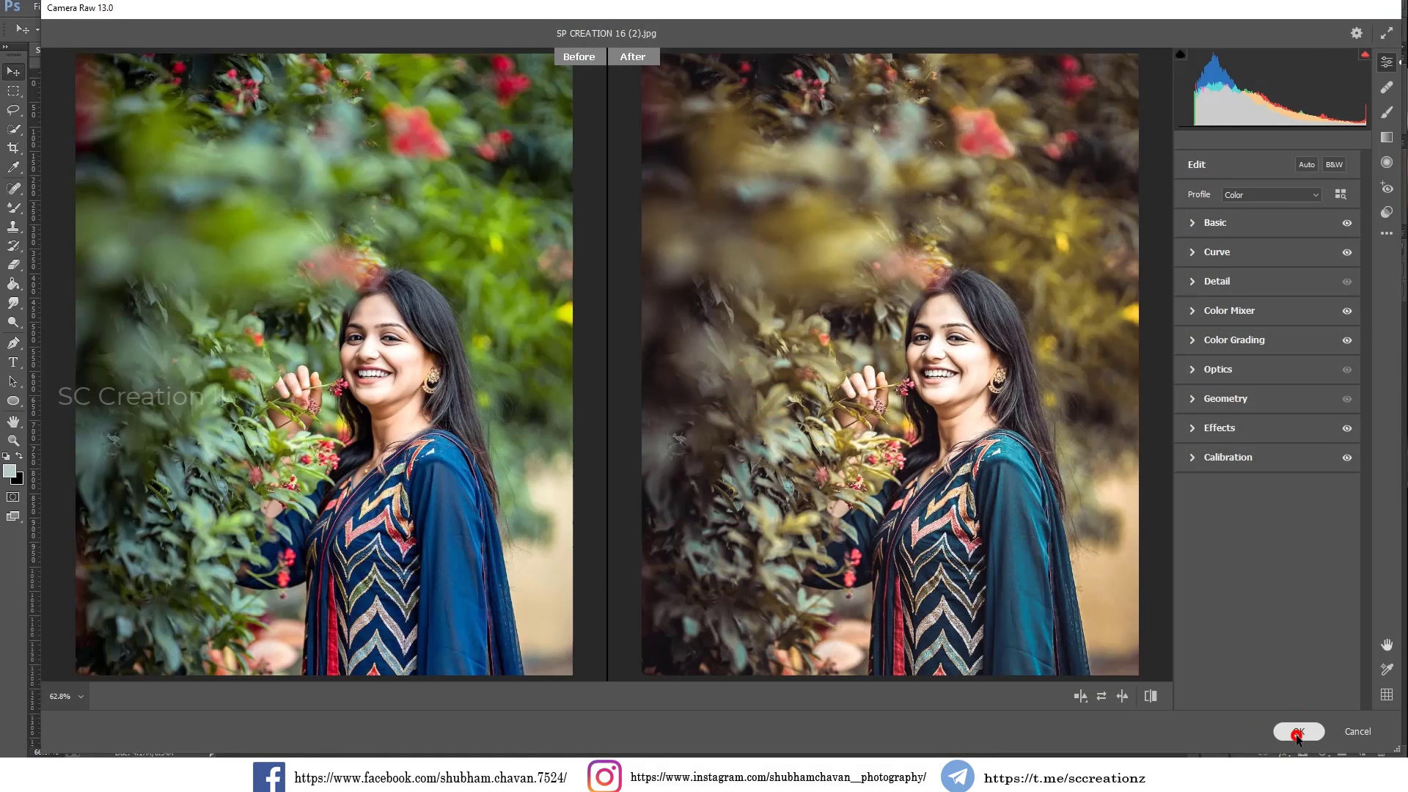
left_click(1241, 317)
left_click(1241, 317)
scroll(928, 449, "down", 1)
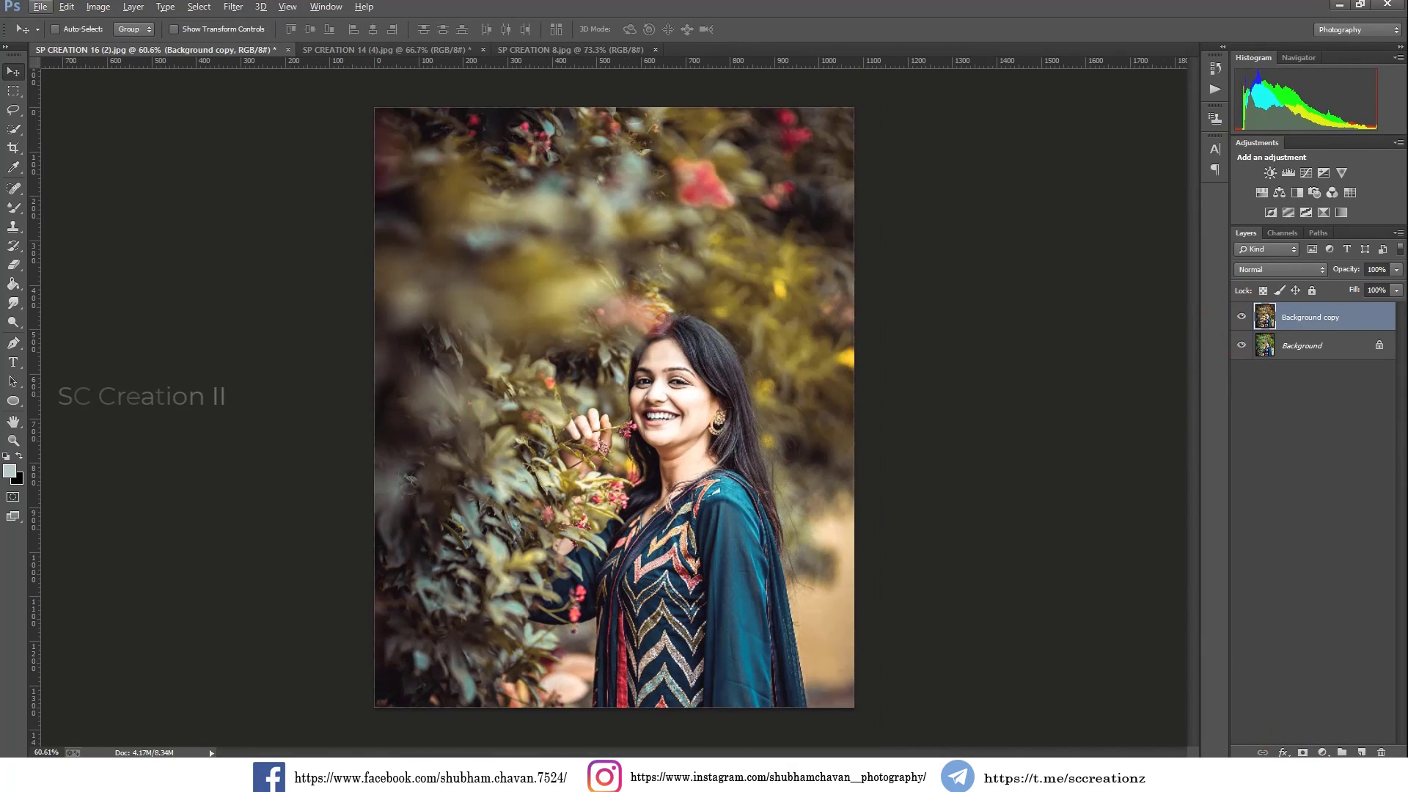
Add a Selective Color adjustment layer with the Reds at Cyan +1 and Magenta +8, and dock its settings away
left_click(1322, 753)
left_click(1312, 746)
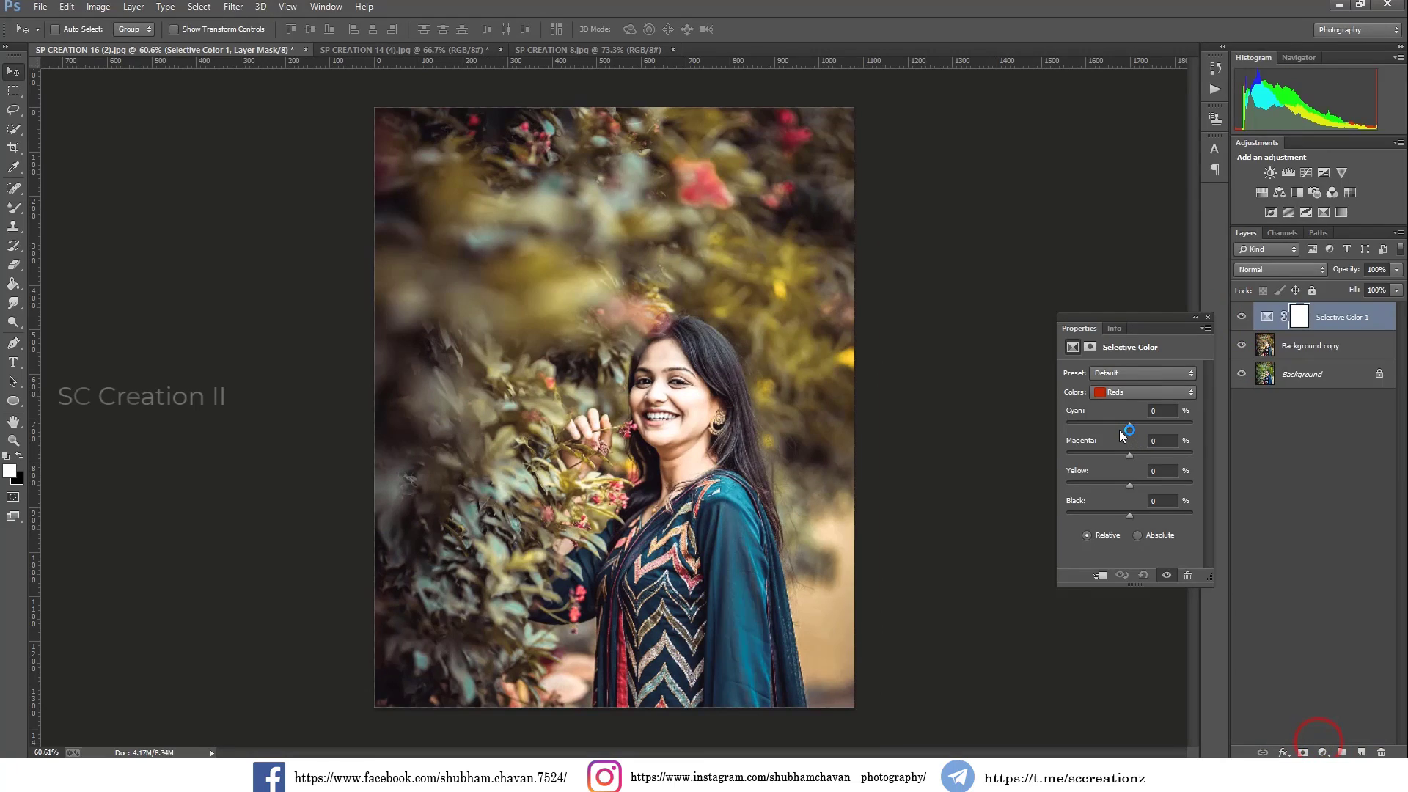
left_click_drag(1150, 426, 1211, 442)
left_click_drag(1129, 455, 1133, 454)
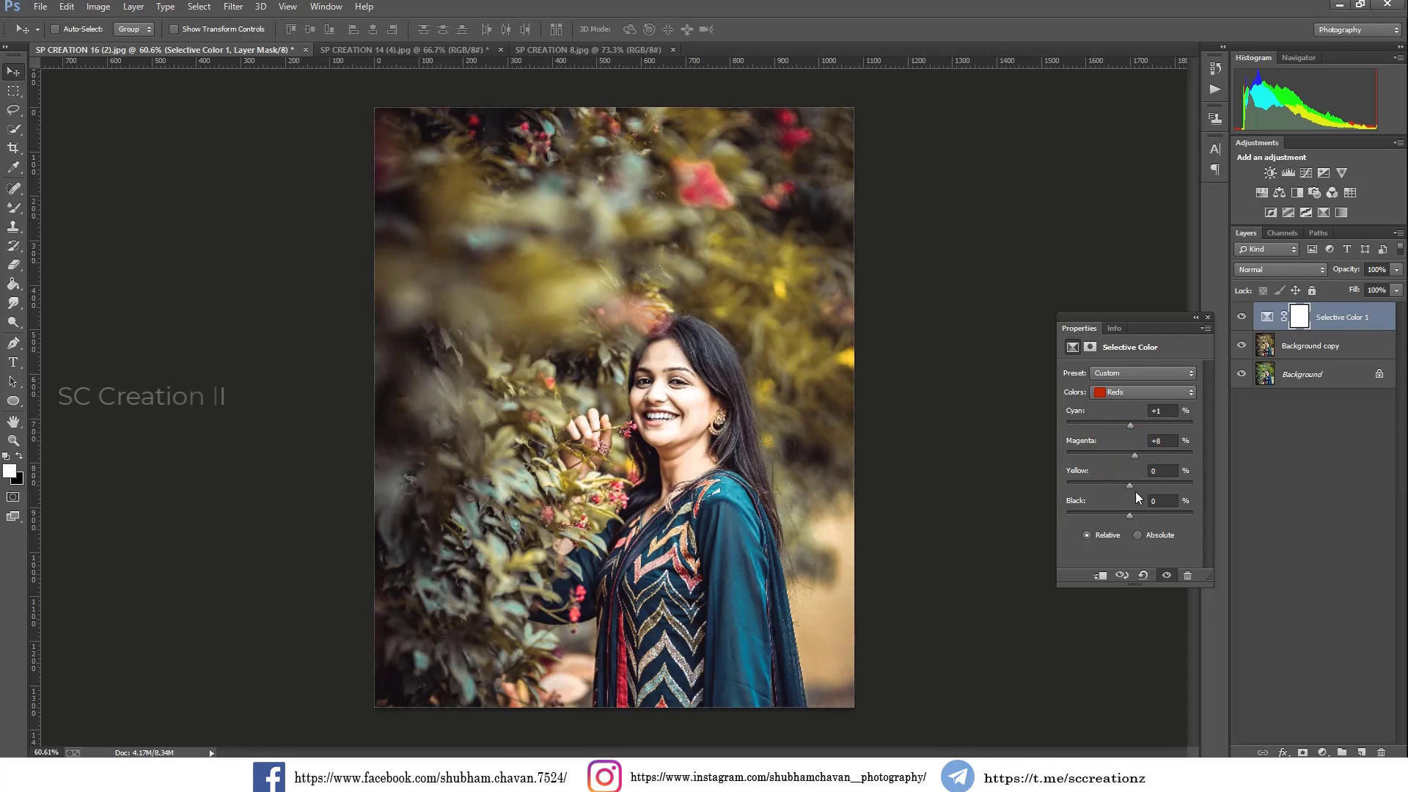
mouse_move(1125, 512)
left_mouse_down()
mouse_move(1155, 513)
mouse_move(1129, 516)
left_mouse_up()
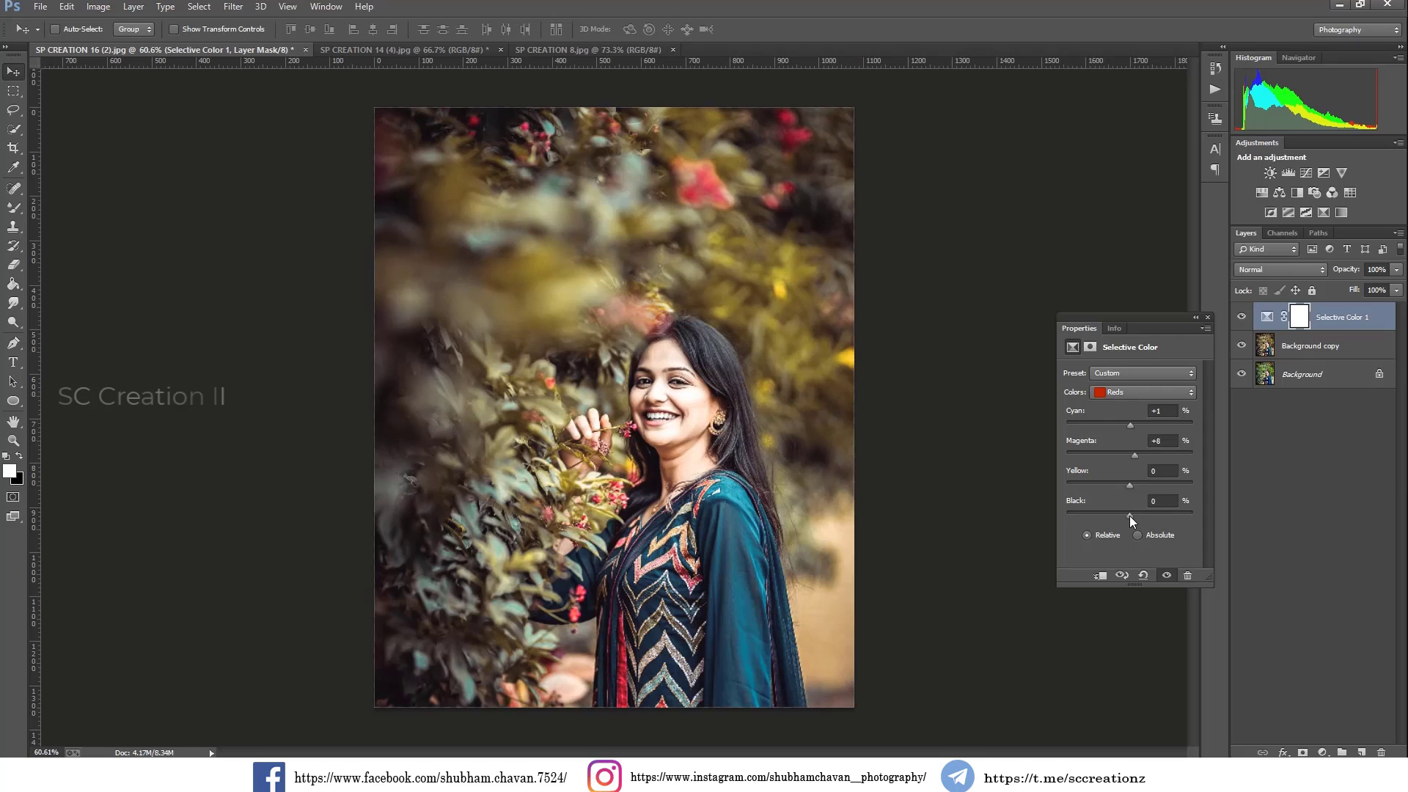
left_click(1196, 318)
left_click_drag(1076, 329, 1221, 203)
Compare the graded photo with the original by toggling the Selective Color and Background copy layers
left_click(1241, 317)
left_click(1241, 318)
left_click(1241, 317)
left_click(1241, 317)
left_click(1241, 317)
left_click(1242, 346)
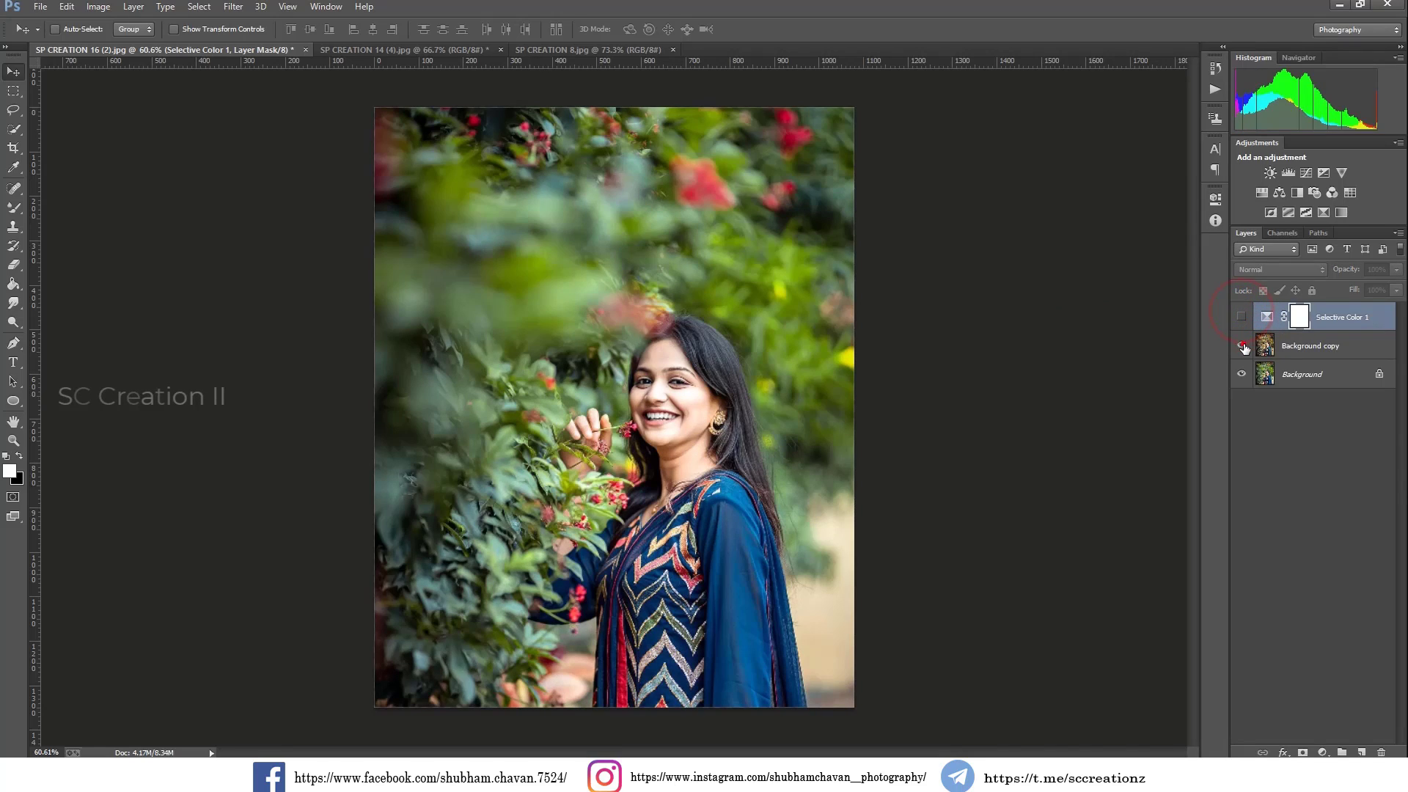
left_click(1241, 346)
left_click(1241, 318)
scroll(875, 299, "up", 1)
scroll(874, 300, "down", 1)
Switch to the SP CREATION 14 (4).jpg document and duplicate its Background layer
left_click(358, 48)
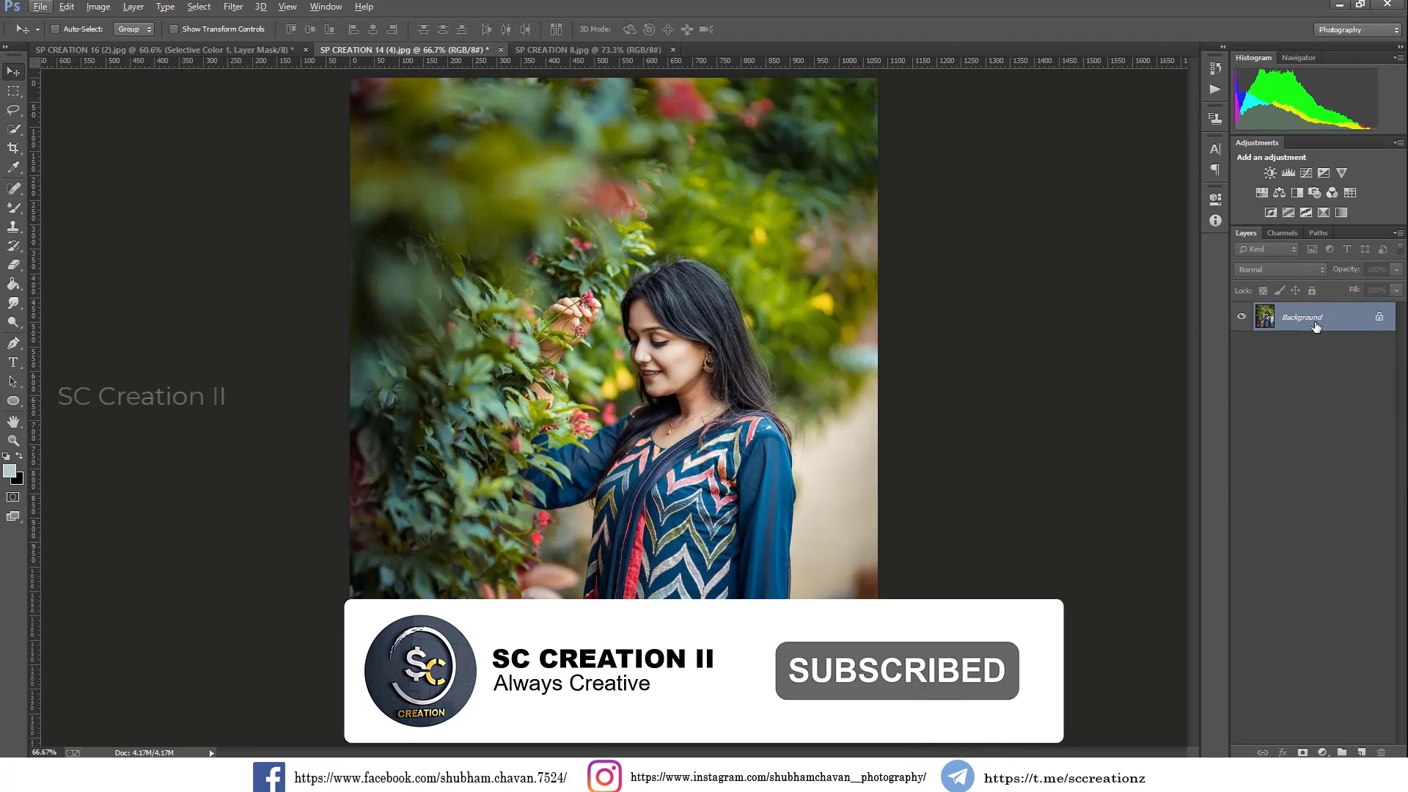
right_click(1316, 327)
left_click(1272, 354)
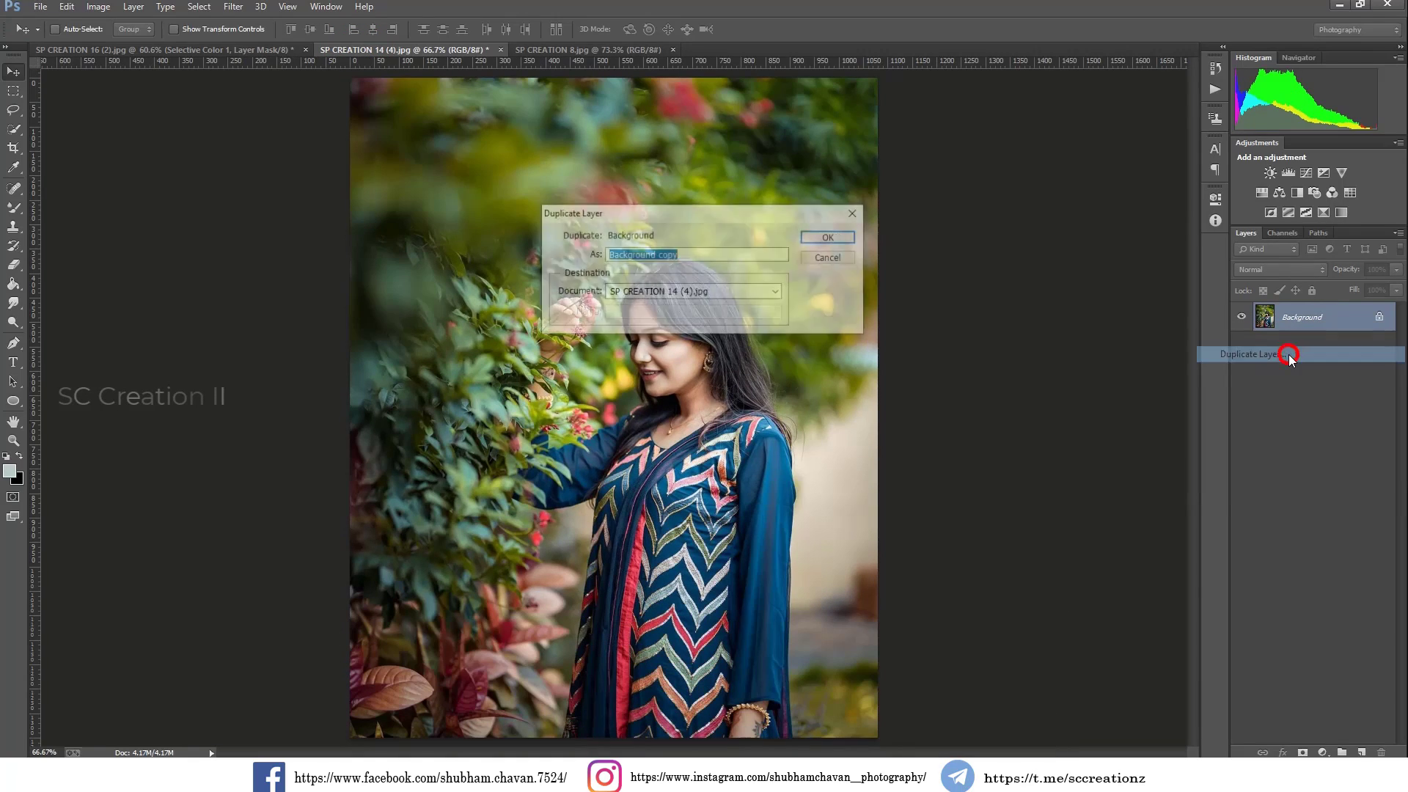
left_click(827, 231)
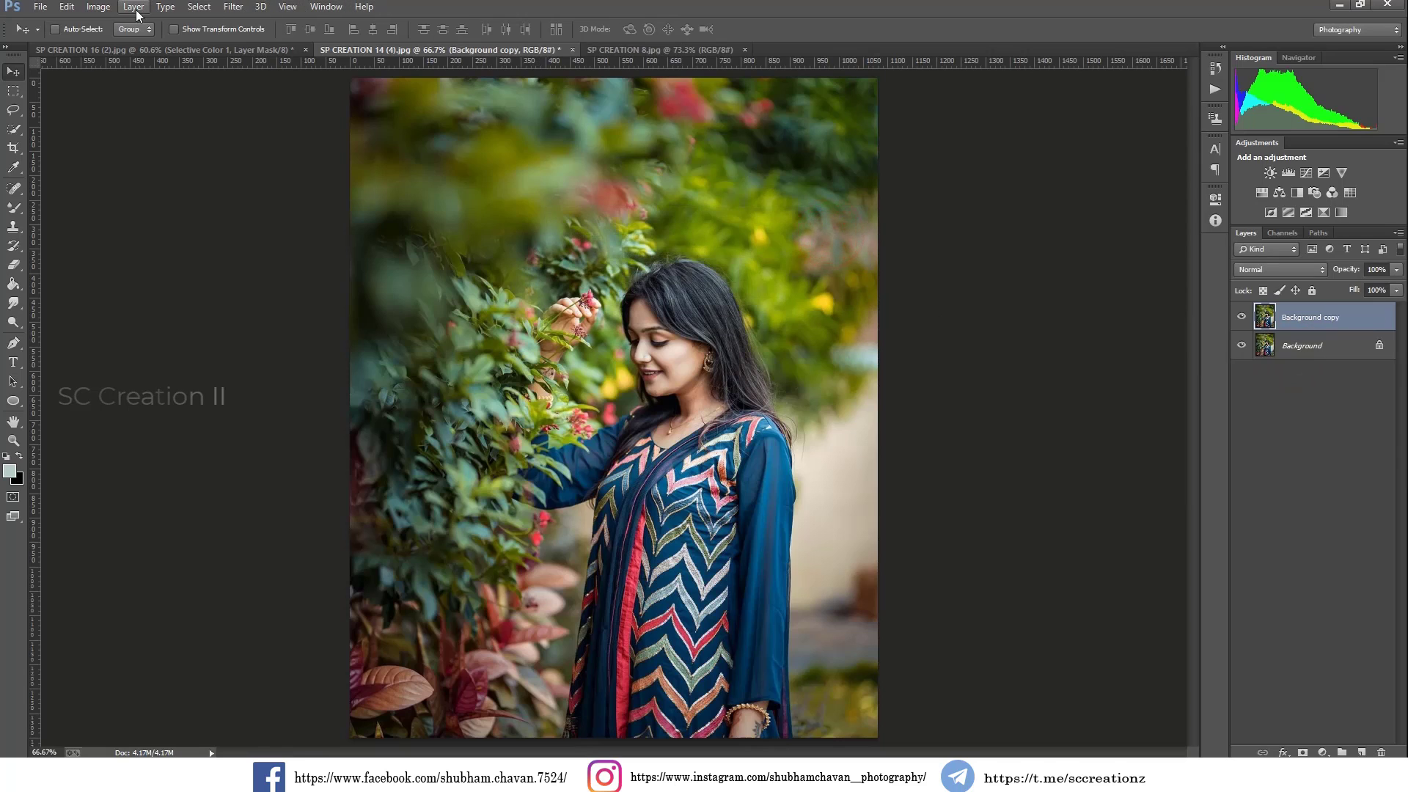
Brighten the duplicate layer with Levels, setting the white input level to 230, and compare it with the original
left_click(98, 6)
left_click(126, 40)
left_click(281, 59)
left_click_drag(1135, 291, 1118, 292)
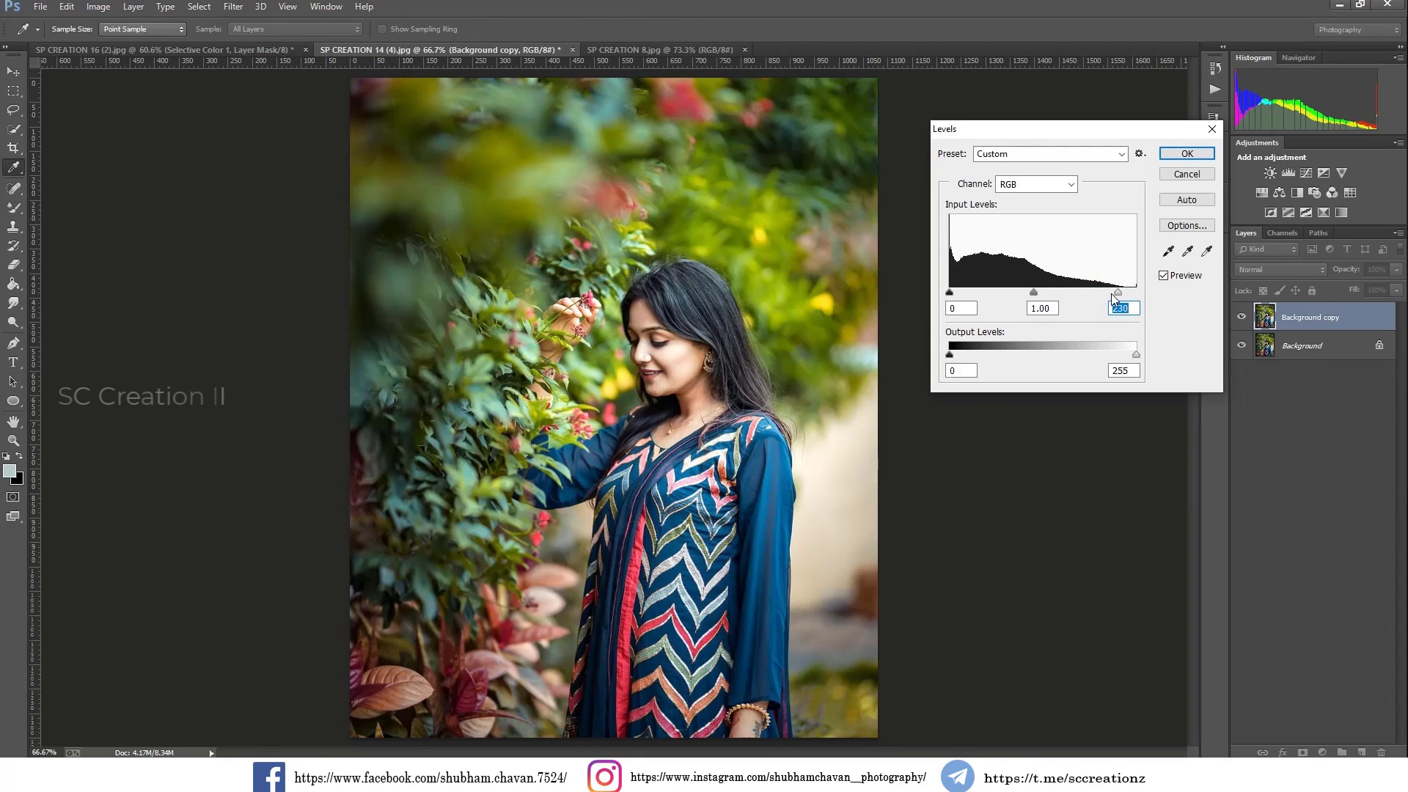
left_click(1035, 293)
left_click(1173, 154)
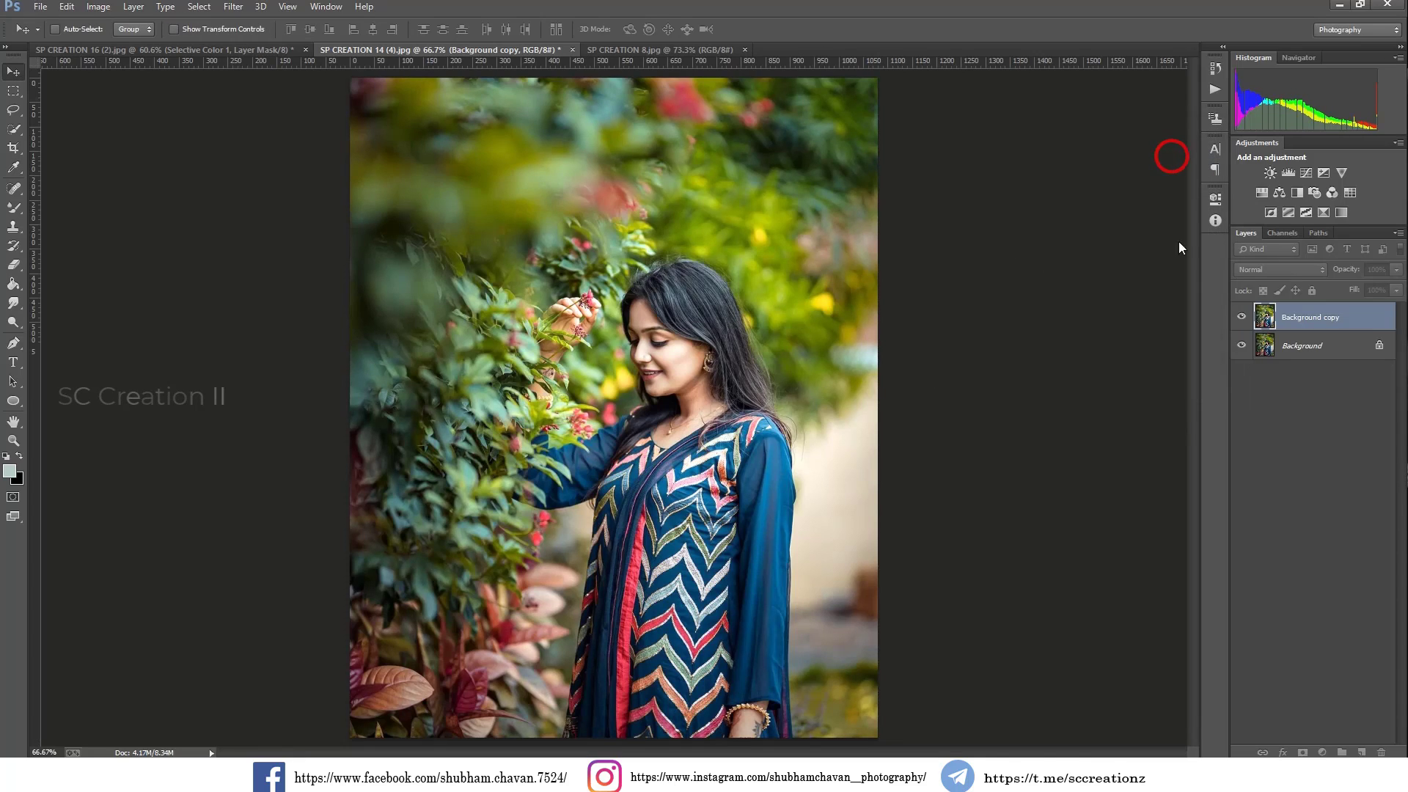
left_click(1241, 317)
left_click(1240, 317)
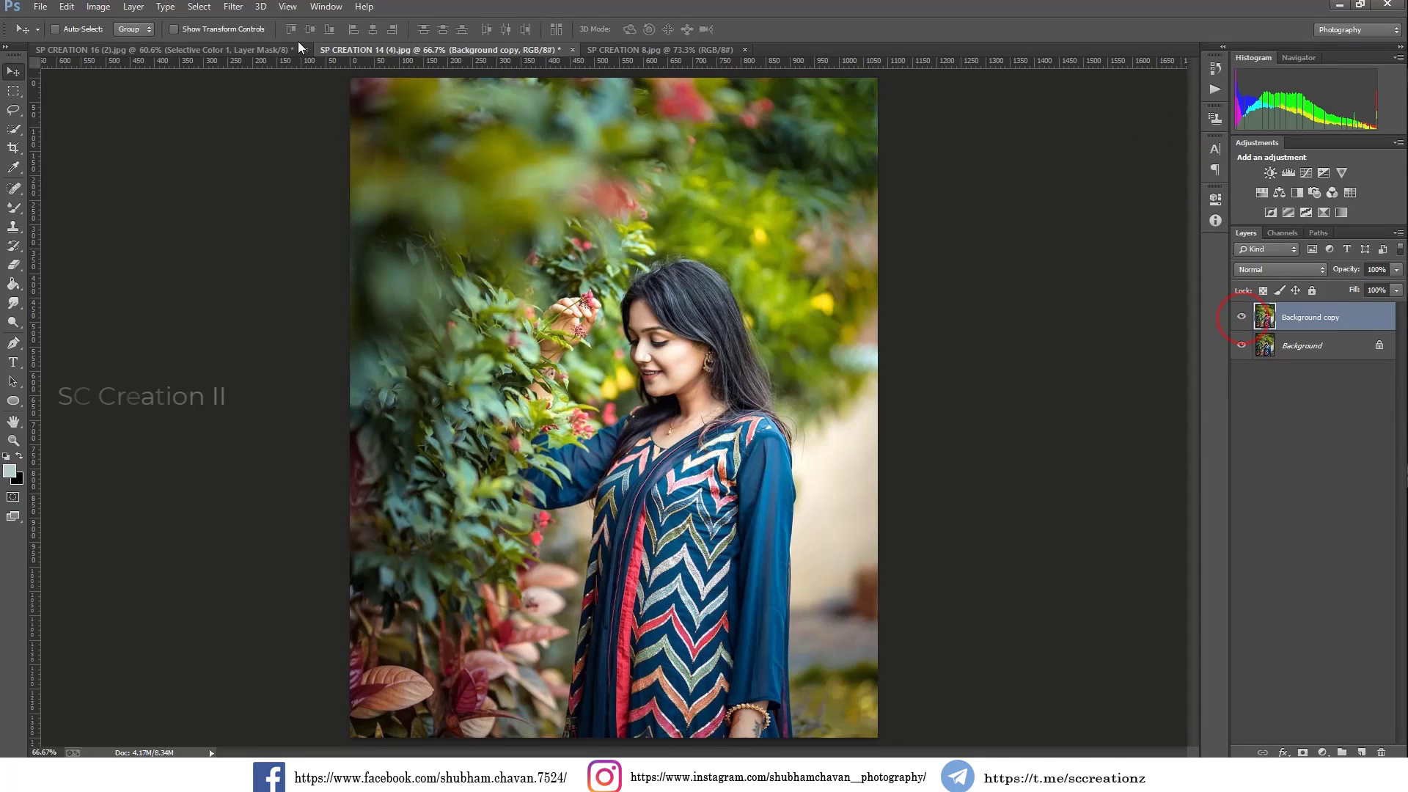
Open the duplicate layer in the Camera Raw Filter and load the moody yellow.xmp settings from the Desktop
left_click(241, 8)
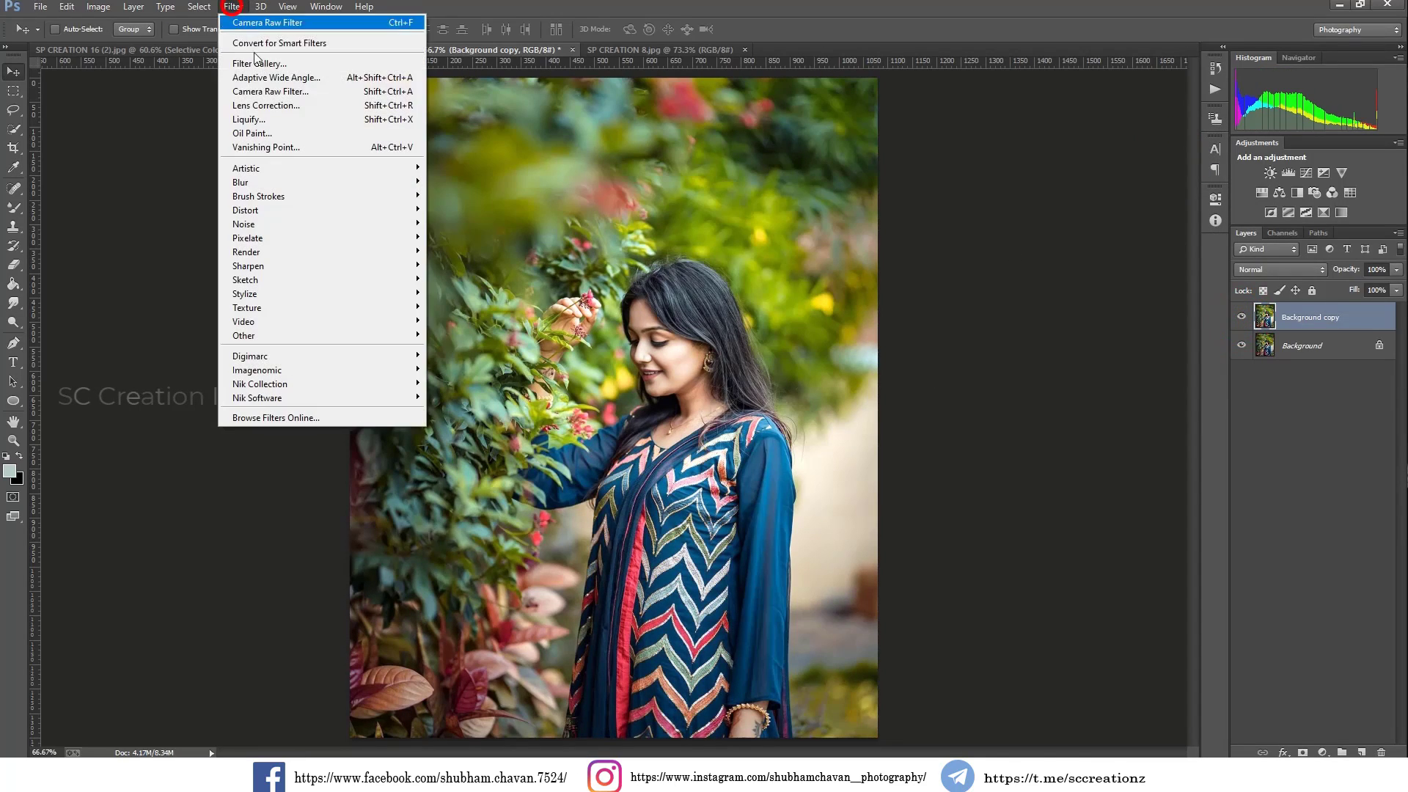
left_click(341, 93)
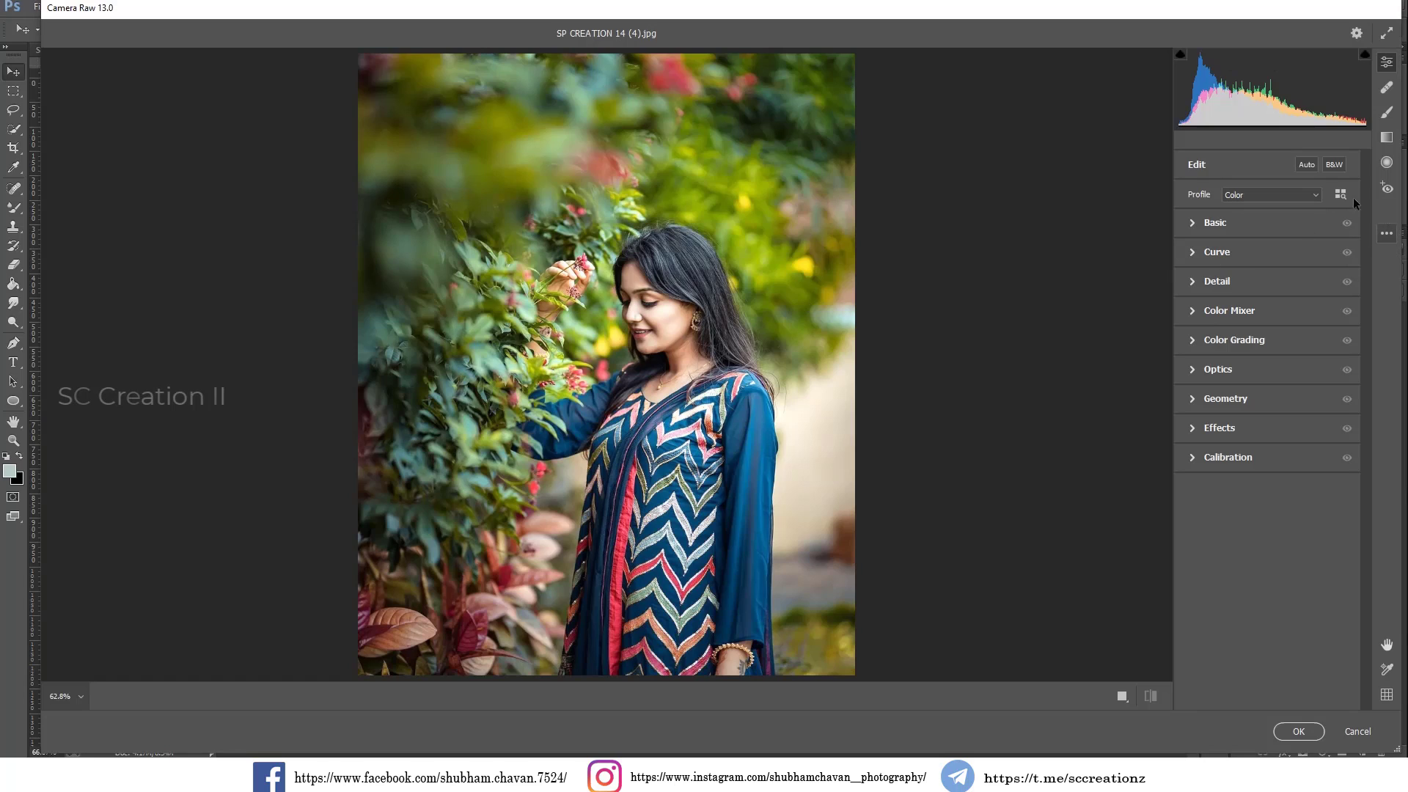
left_click(1386, 233)
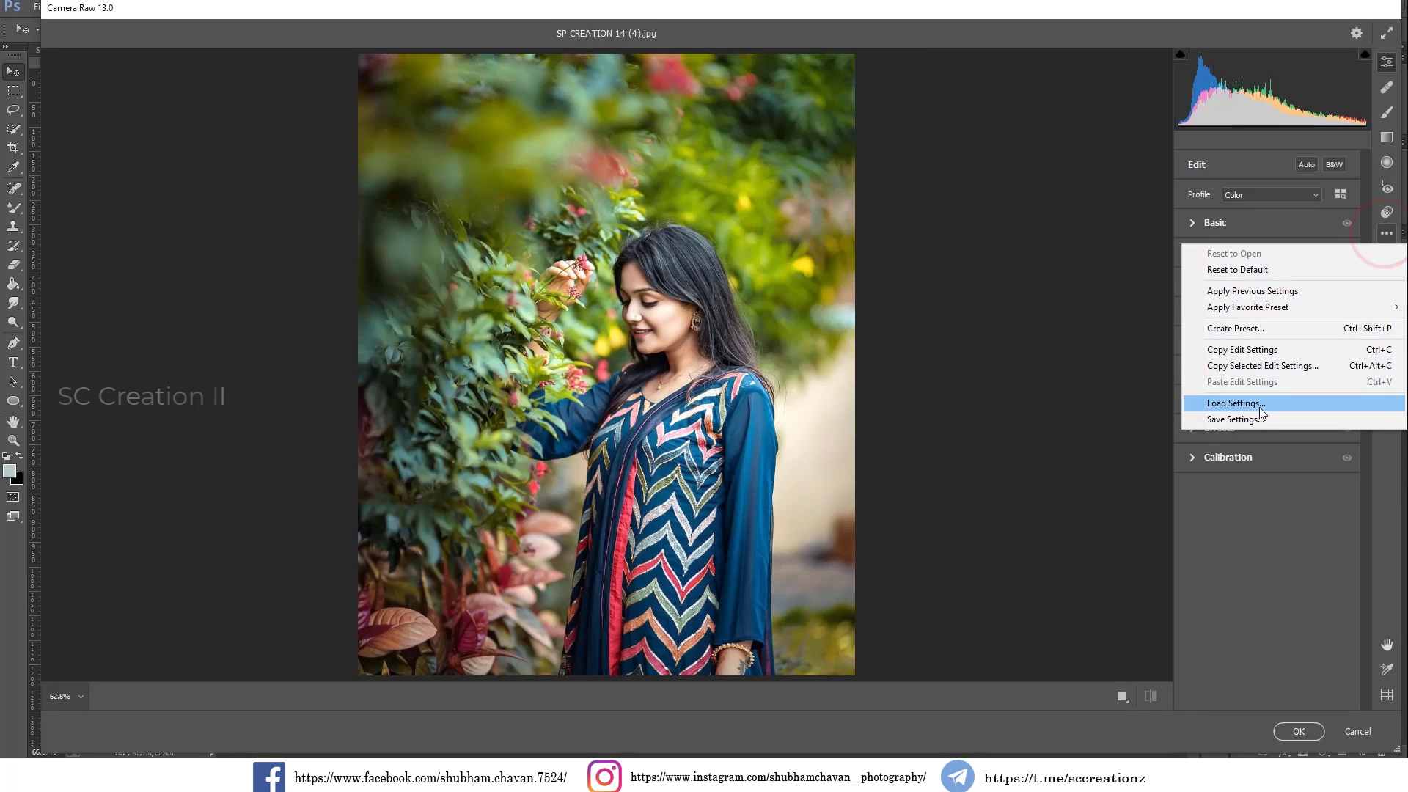
left_click(1259, 404)
left_click(713, 159)
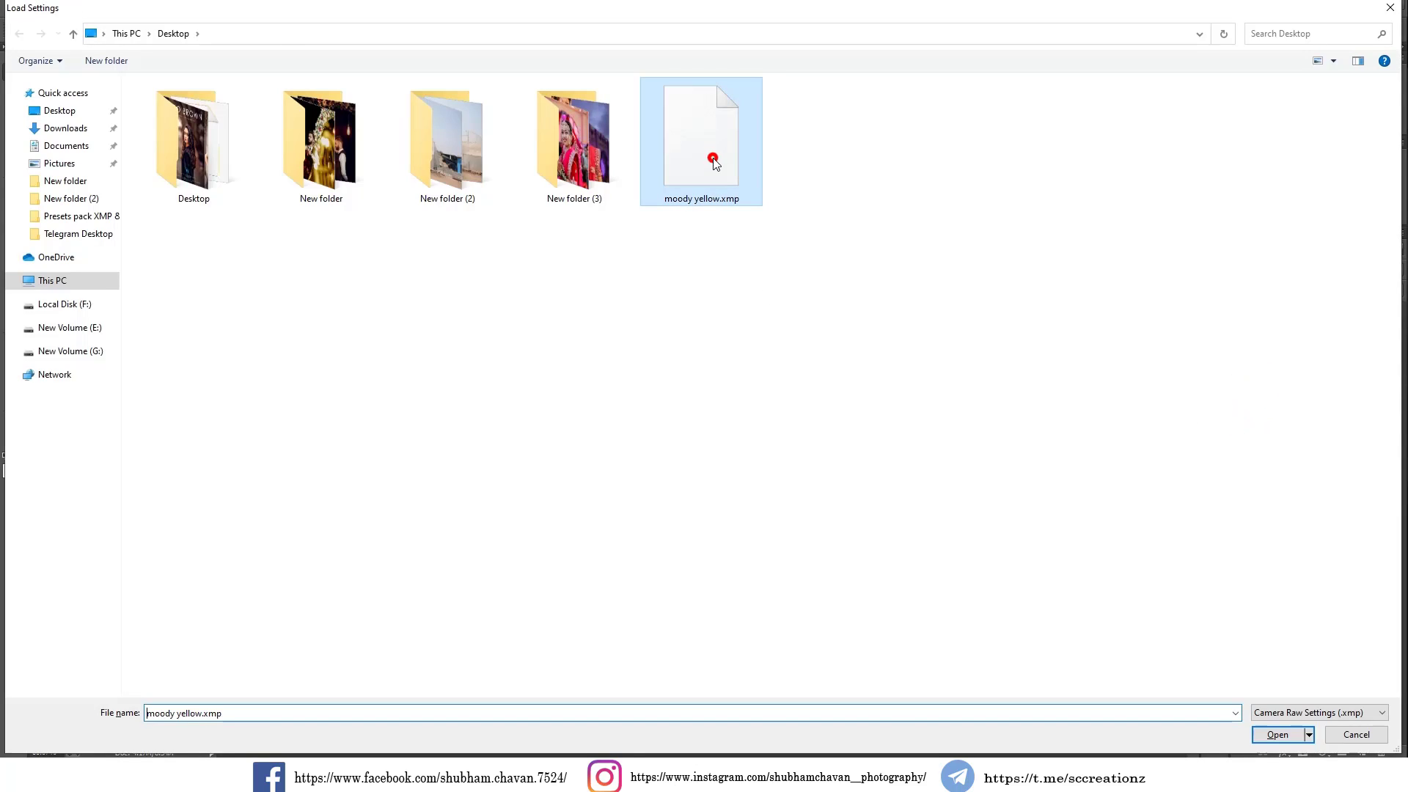
left_click(1277, 734)
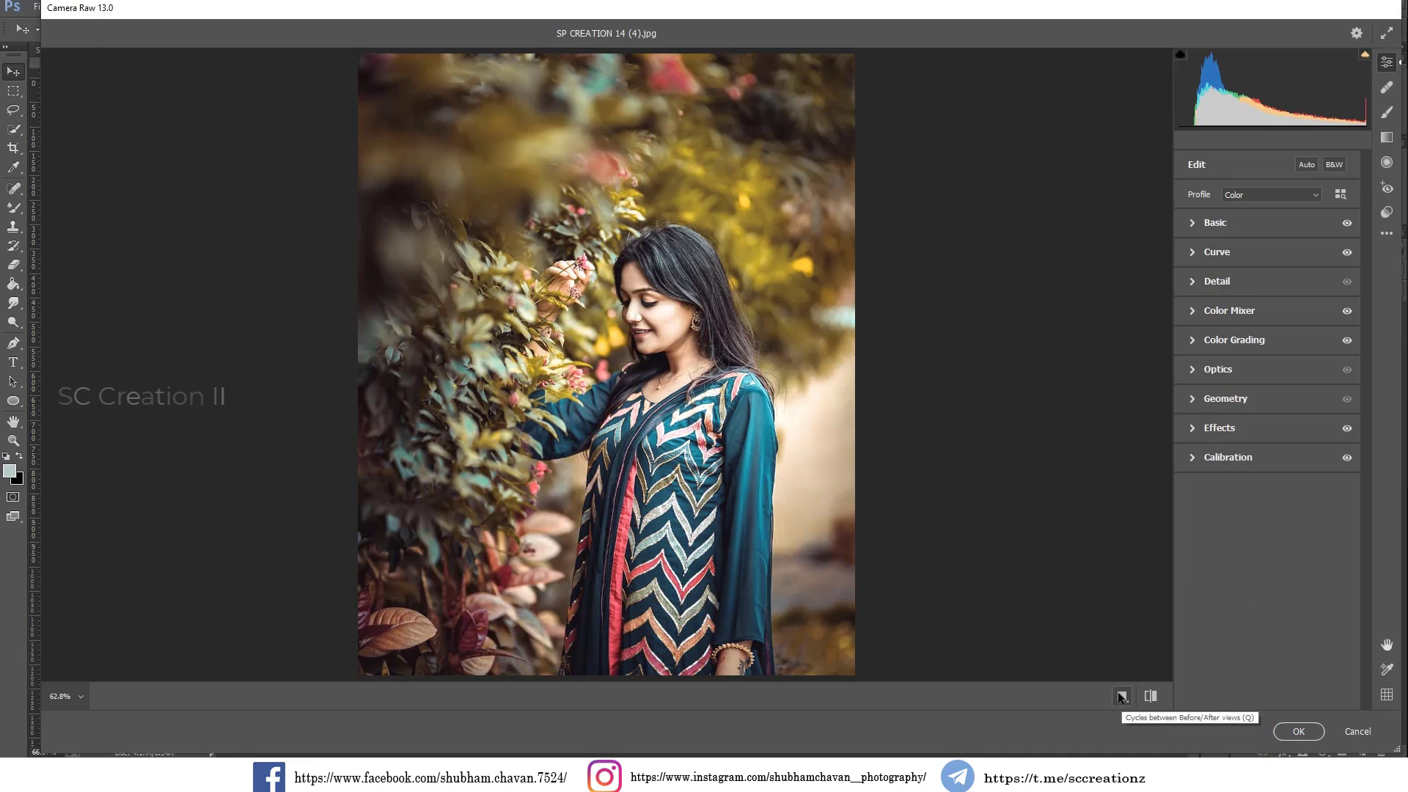
Review the loaded Calibration values and examine the second portrait in a side-by-side before/after view
left_click(1201, 456)
left_click(1281, 695)
left_click(1121, 696)
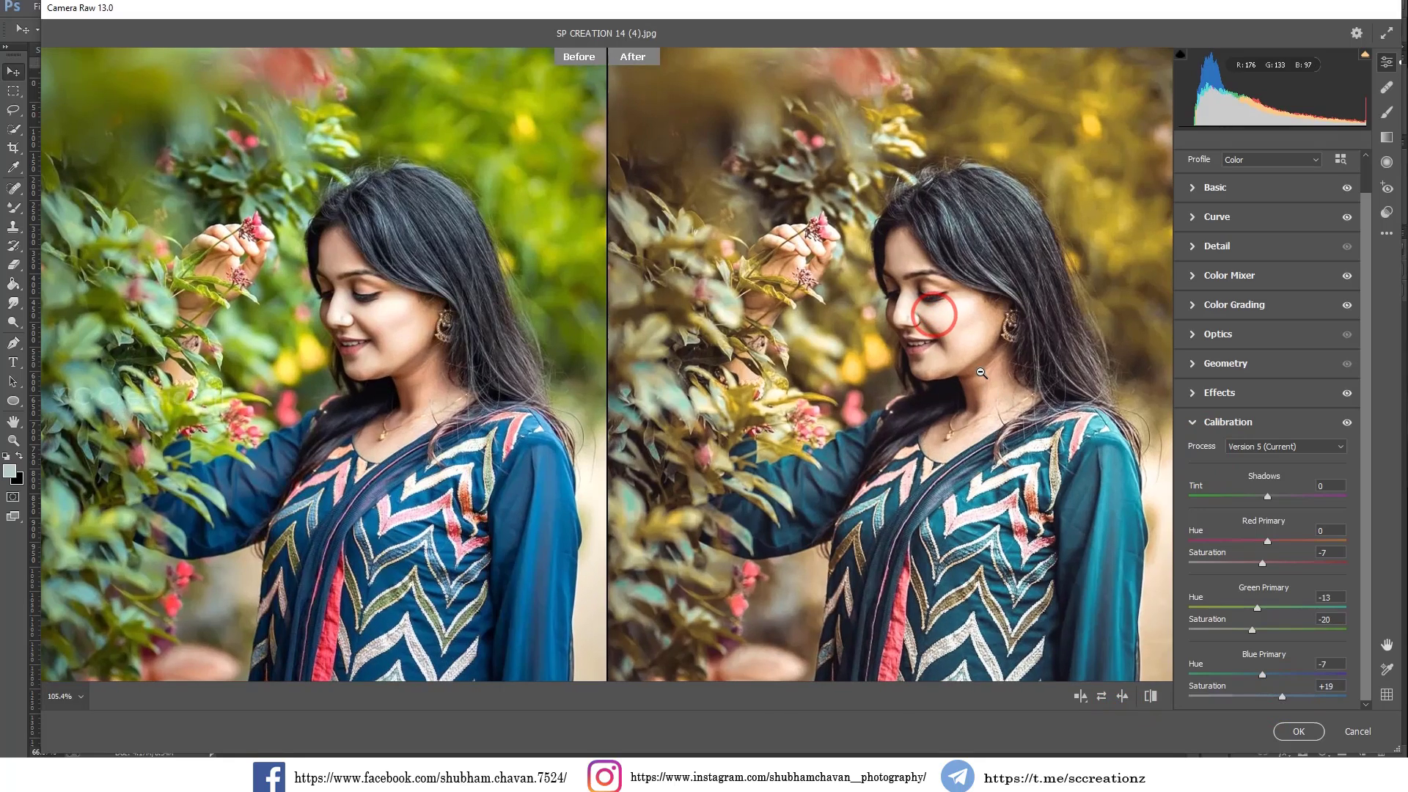
left_click(983, 377)
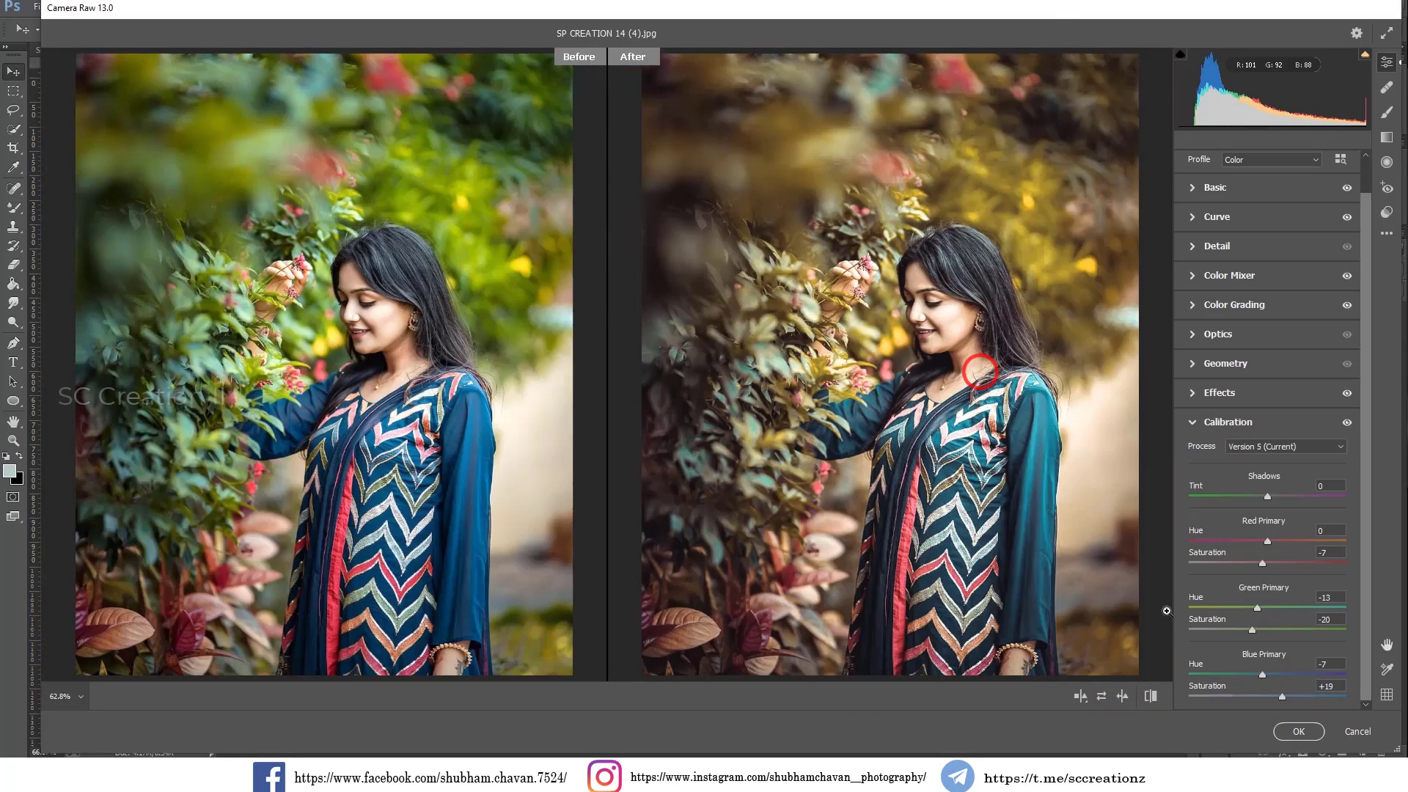
Apply the loaded Camera Raw grade to the second portrait and check it against the original by toggling the layer
left_click(1302, 731)
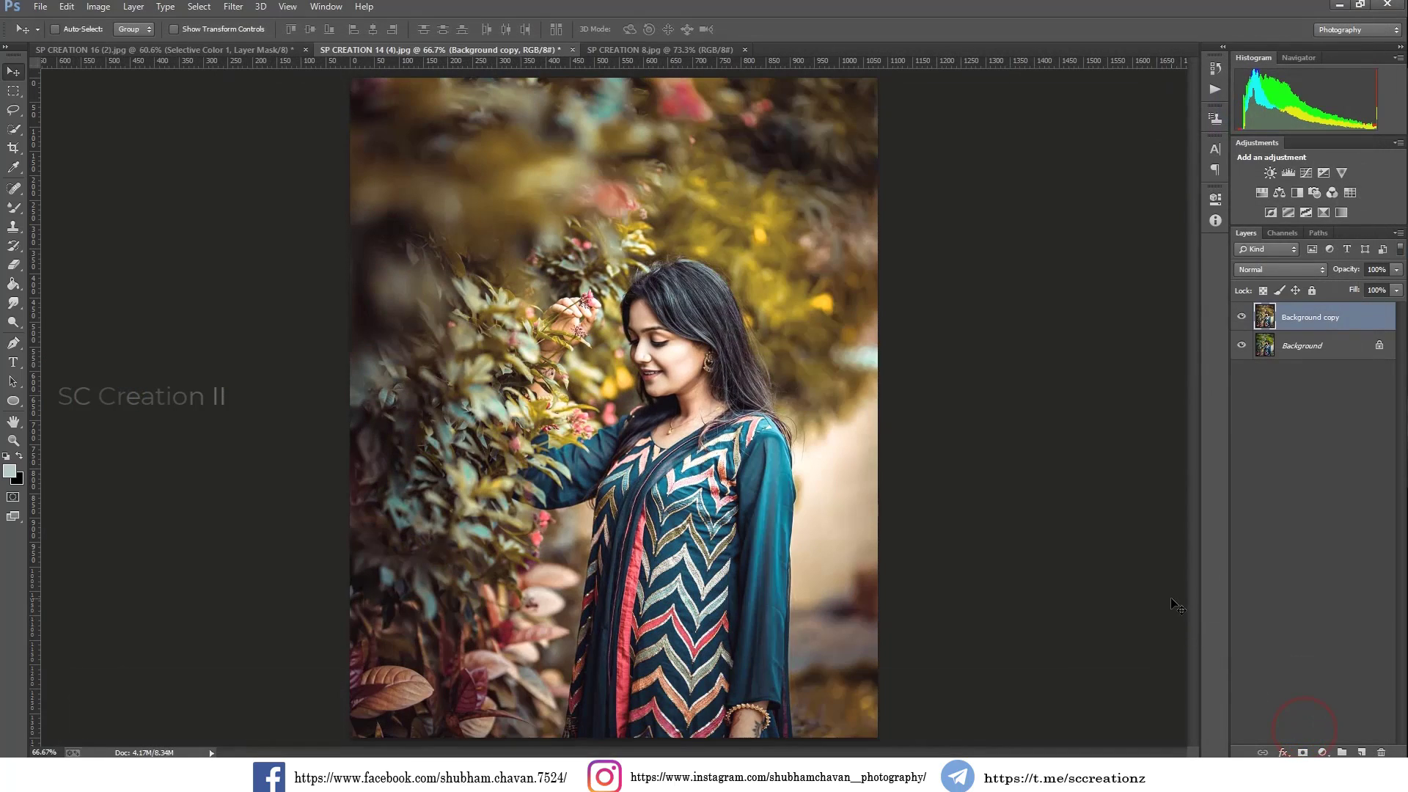
left_click(1237, 318)
left_click(1237, 317)
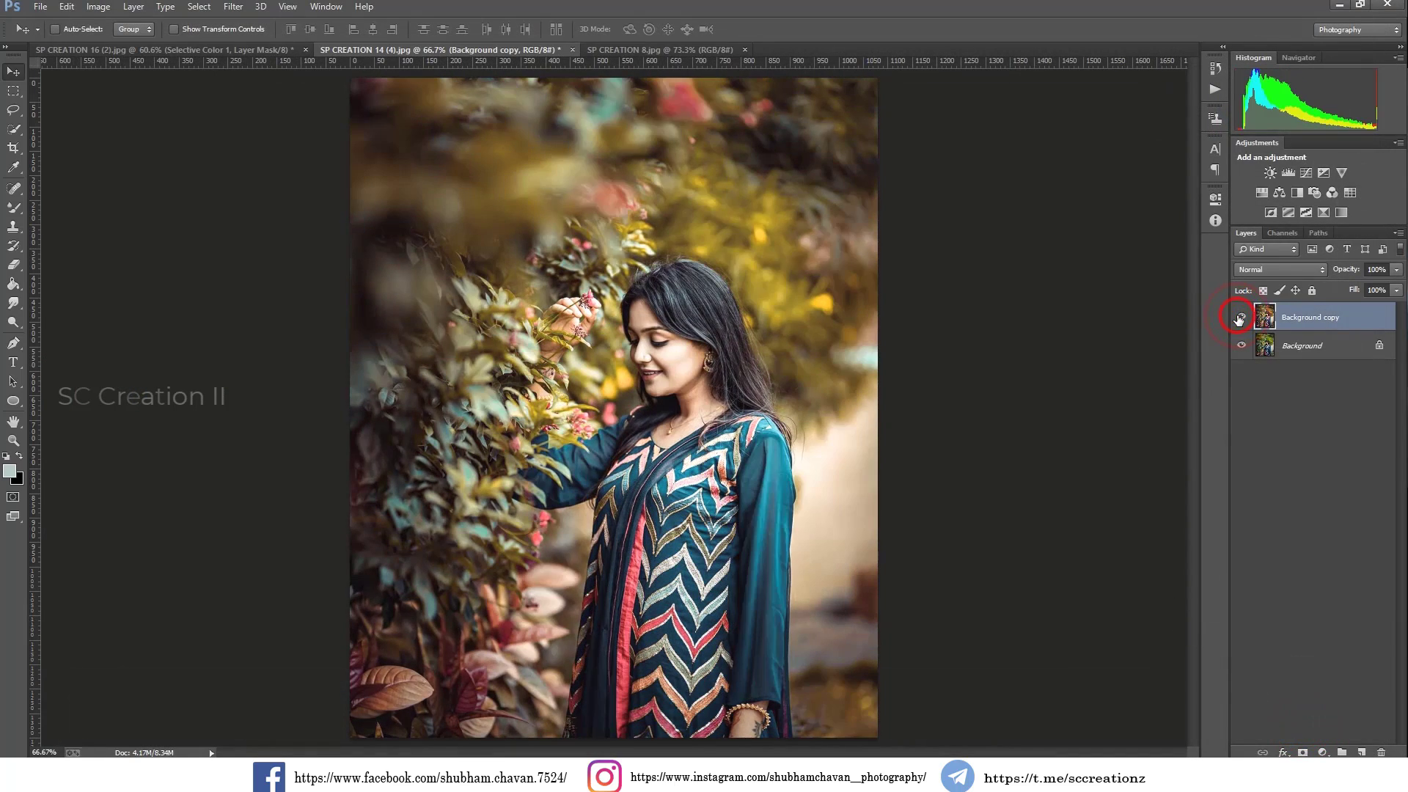
Examine the graded second portrait once more, comparing it with its original by toggling the duplicate layer
scroll(641, 375, "down", 2)
scroll(855, 361, "up", 2)
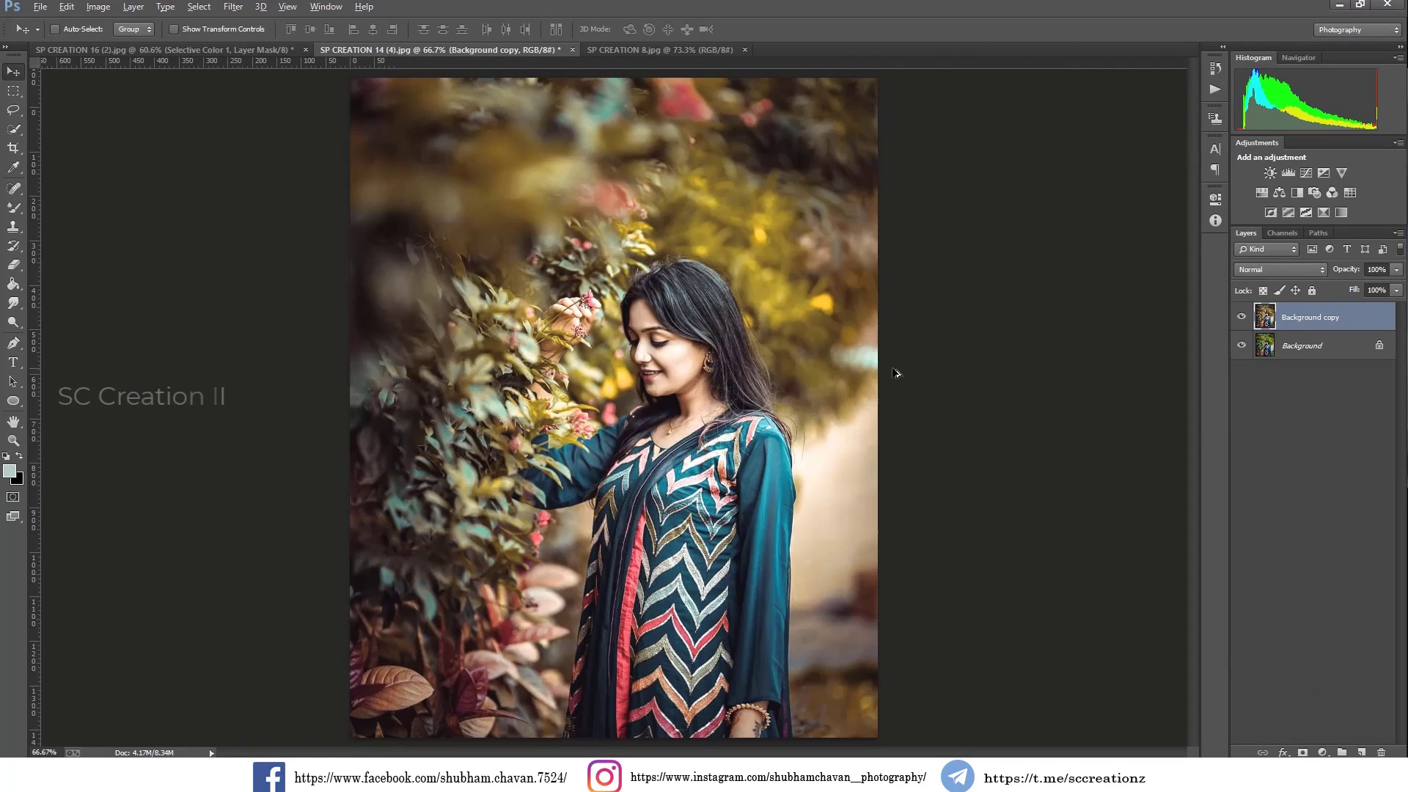
left_click(1241, 317)
left_click(1241, 317)
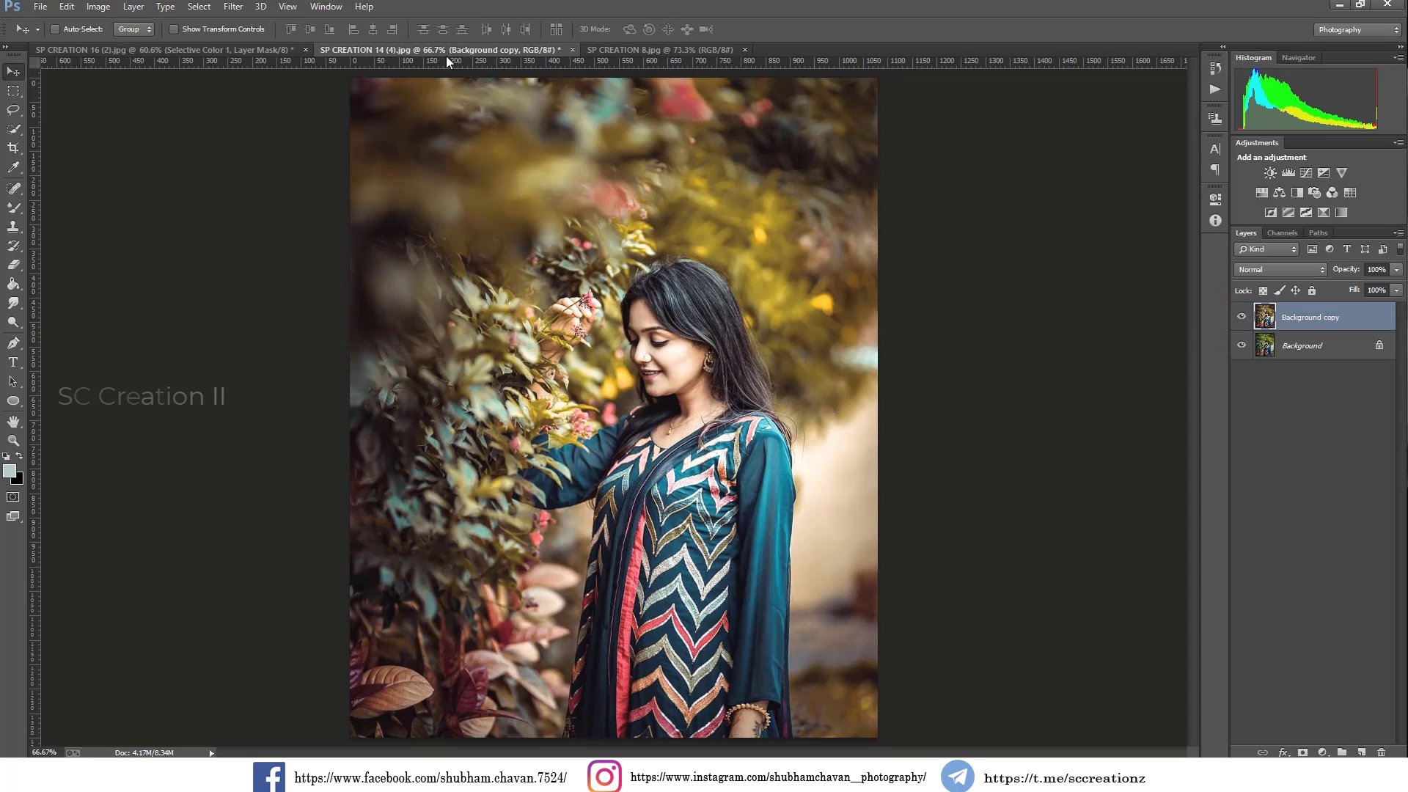
Switch to SP CREATION 8.jpg and duplicate its Background layer
left_click(658, 51)
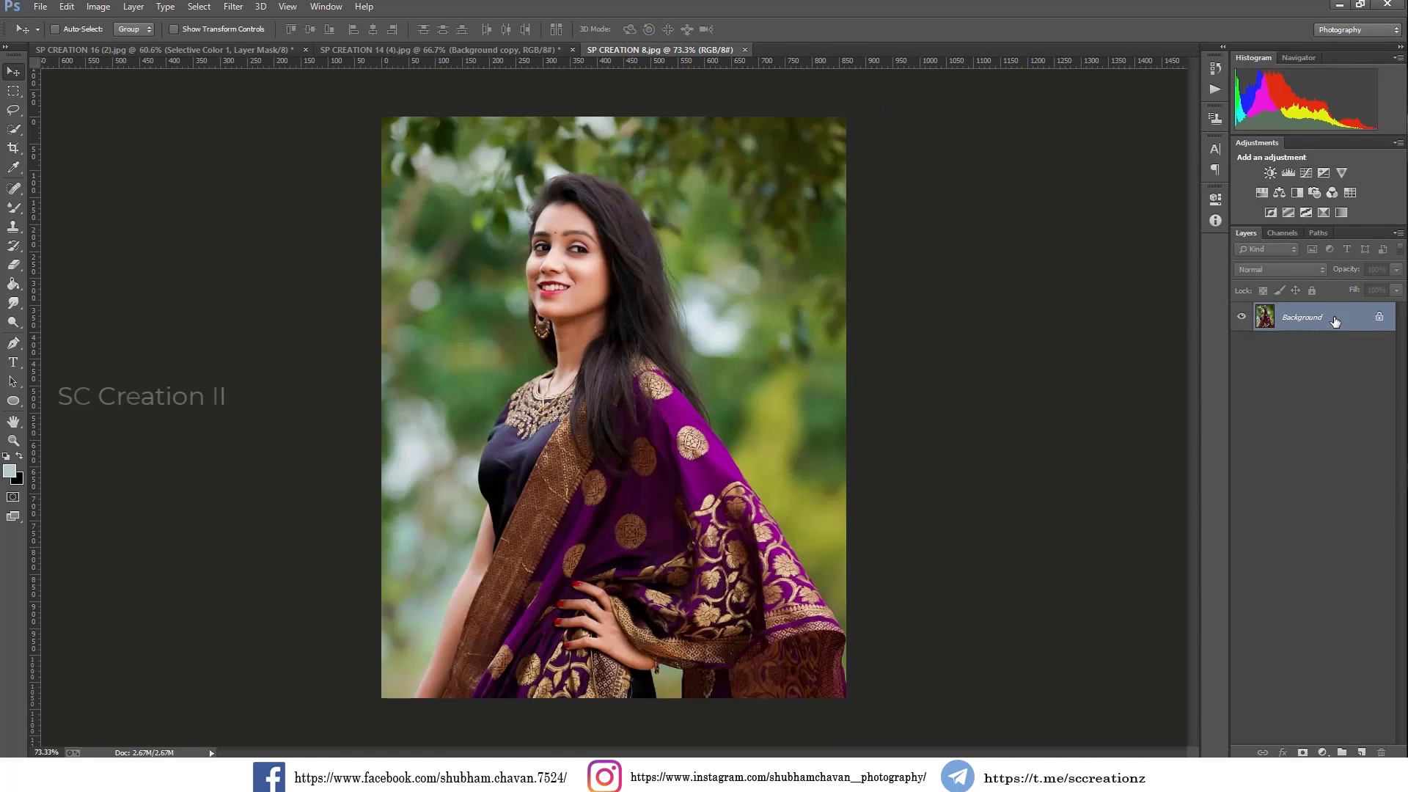
right_click(1331, 321)
left_click(1272, 353)
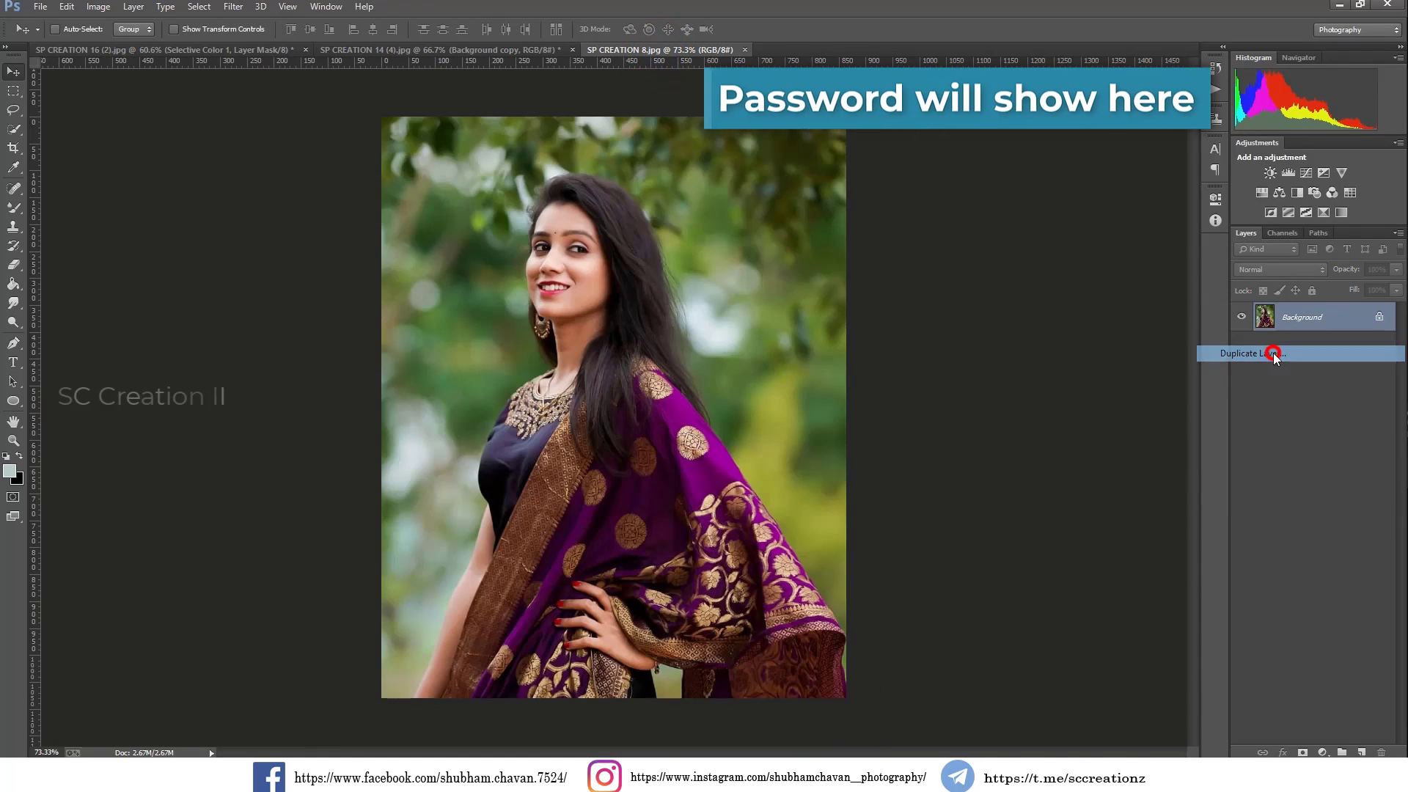
left_click(829, 235)
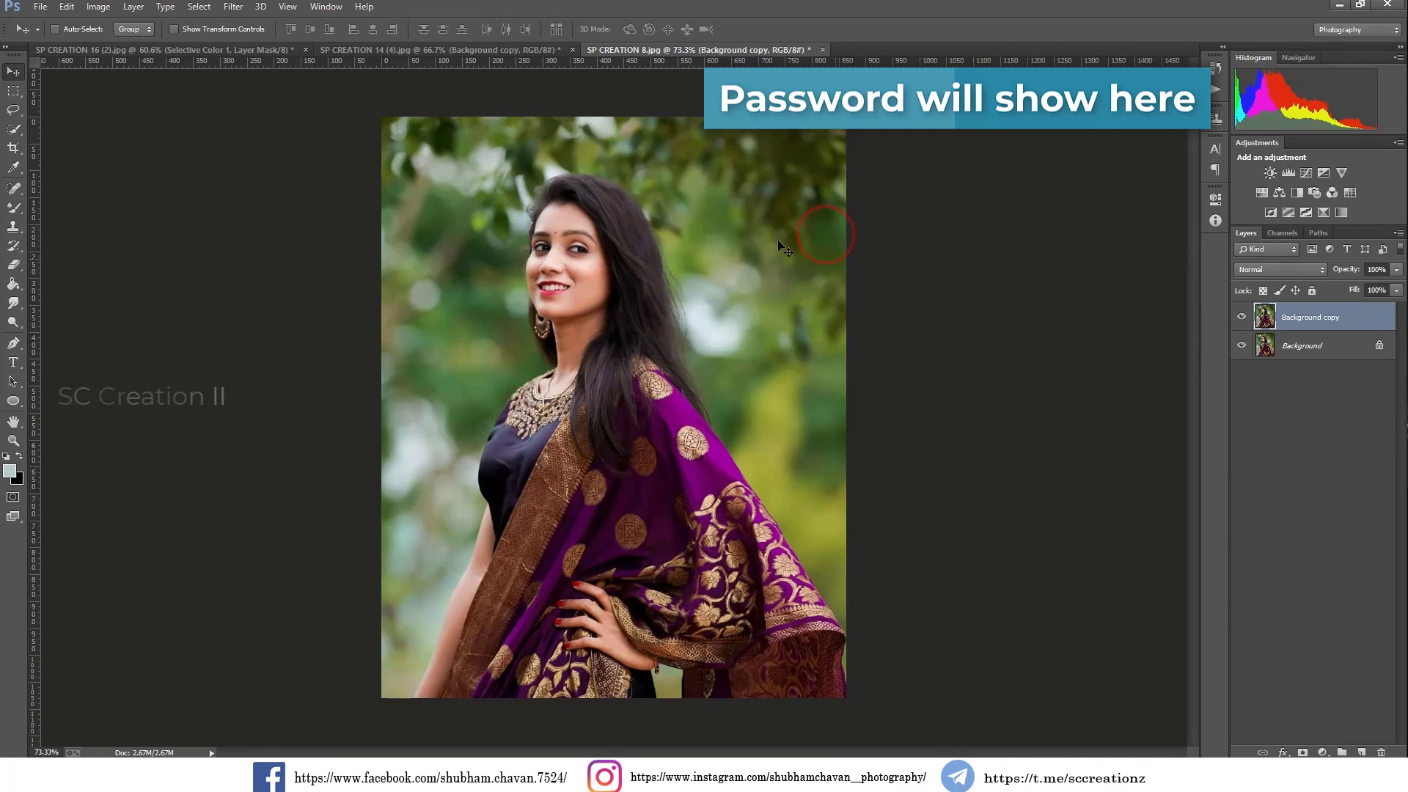
Brighten the third portrait's duplicate layer with Levels, setting the white input level to 235, and compare it with the original
left_click(99, 6)
left_click(148, 33)
left_click(266, 53)
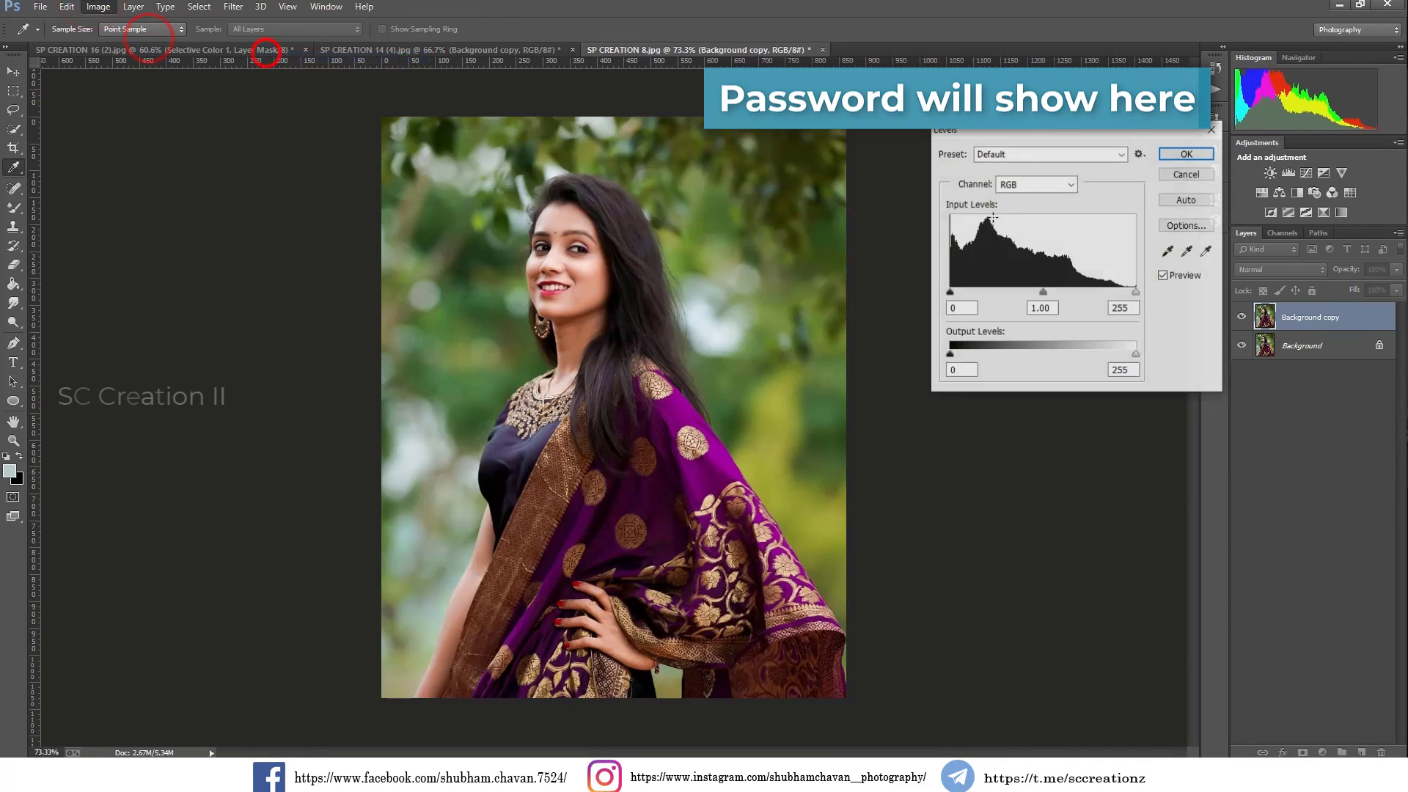
left_click_drag(1134, 292, 1117, 294)
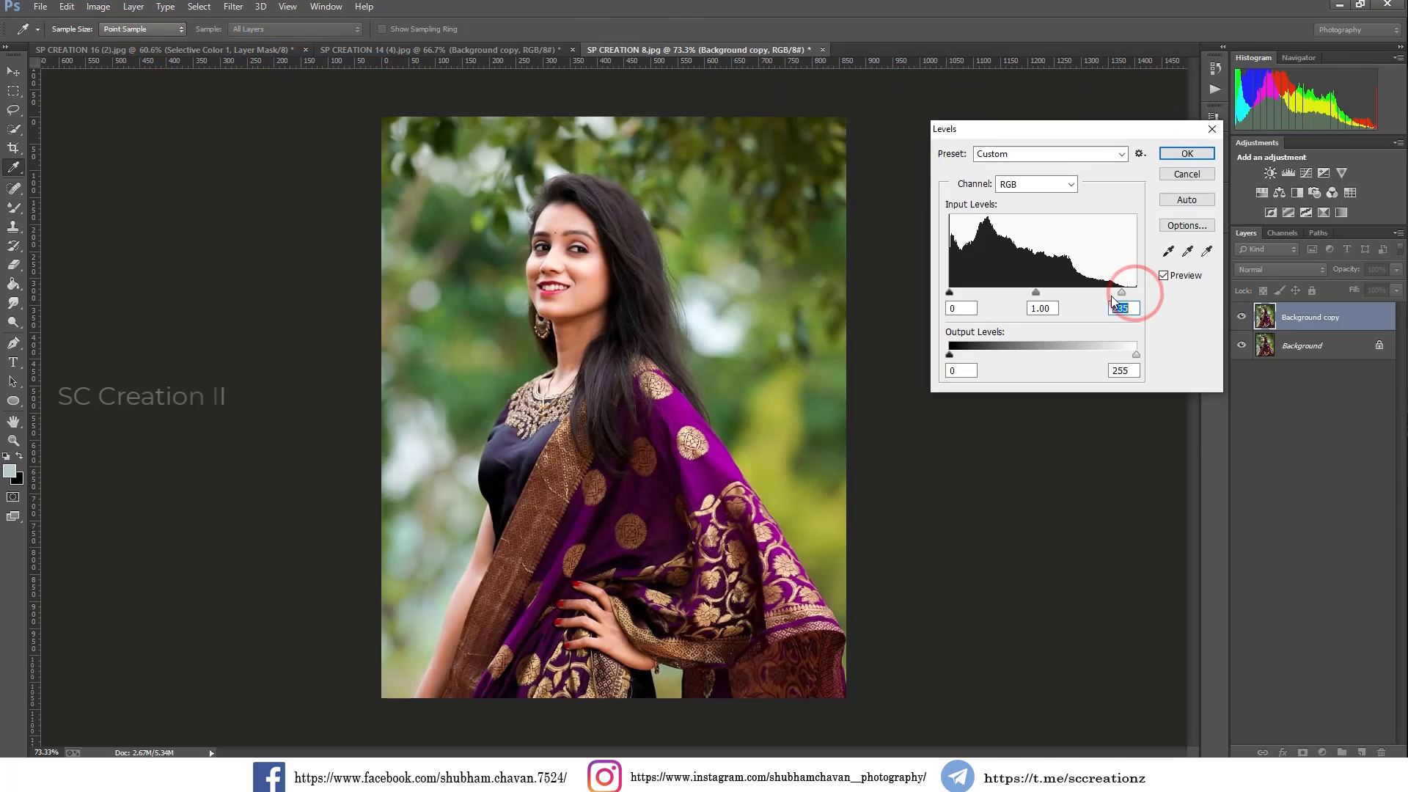
left_click(1040, 305)
left_click(1171, 152)
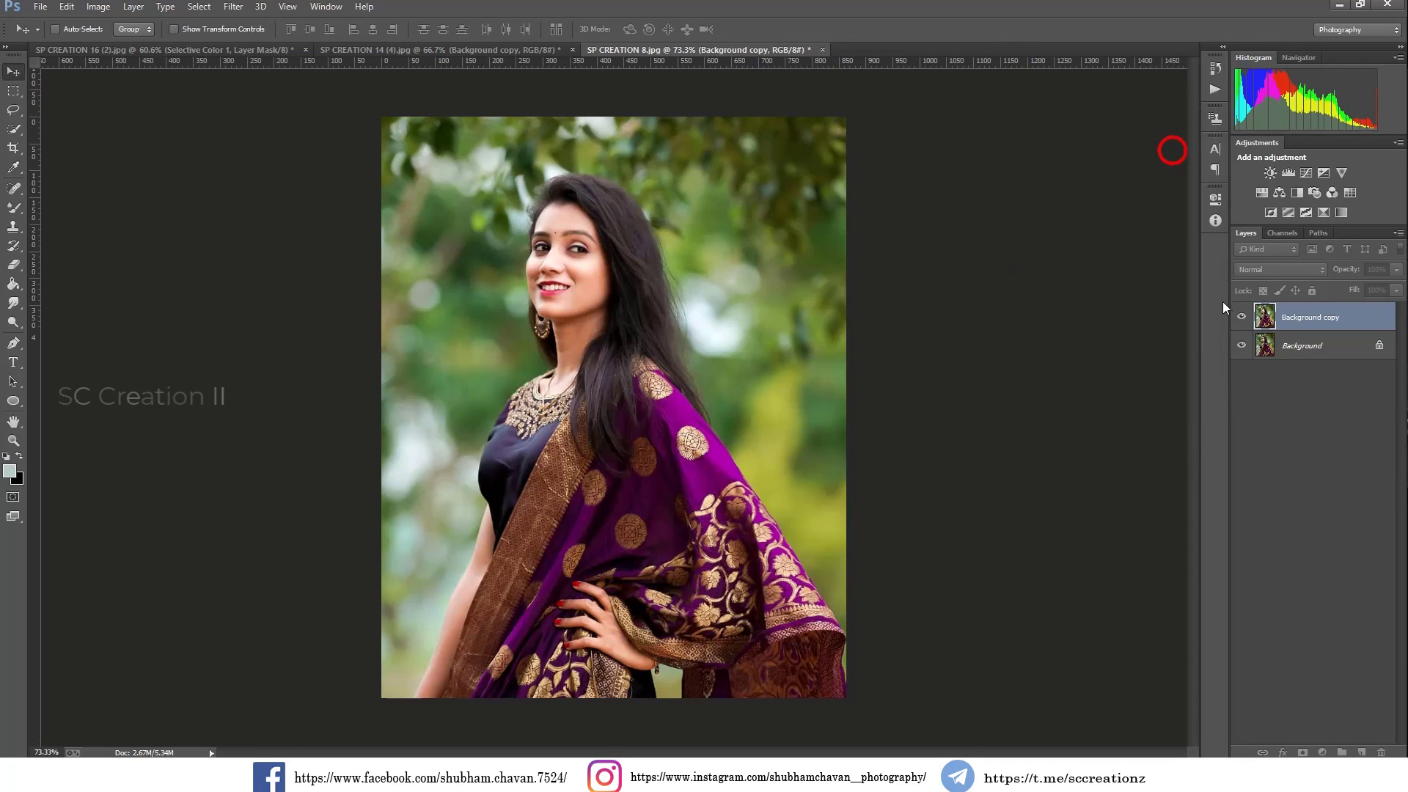
left_click(1240, 316)
left_click(1240, 317)
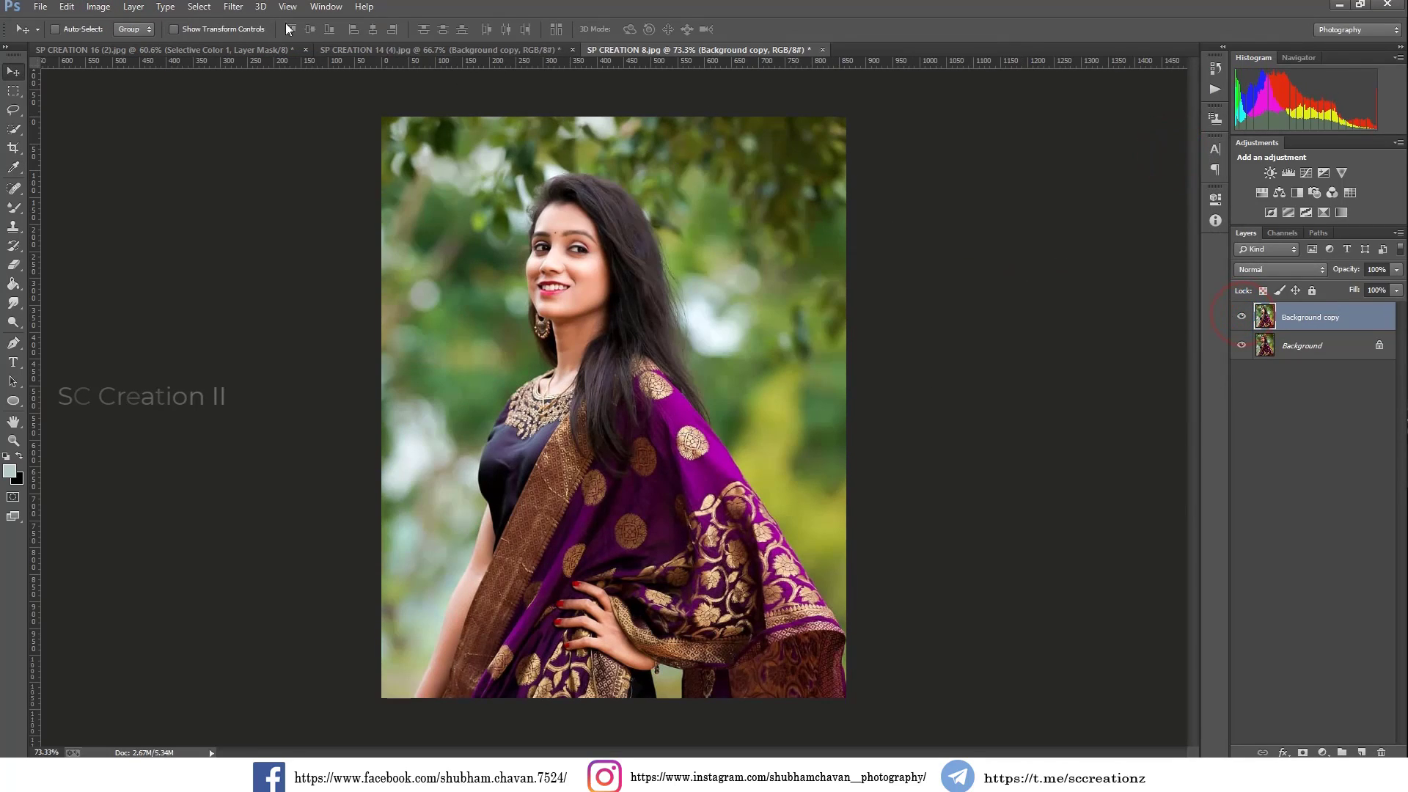
Open the third portrait's duplicate layer in the Camera Raw Filter and load the moody yellow.xmp settings from the Desktop
left_click(234, 8)
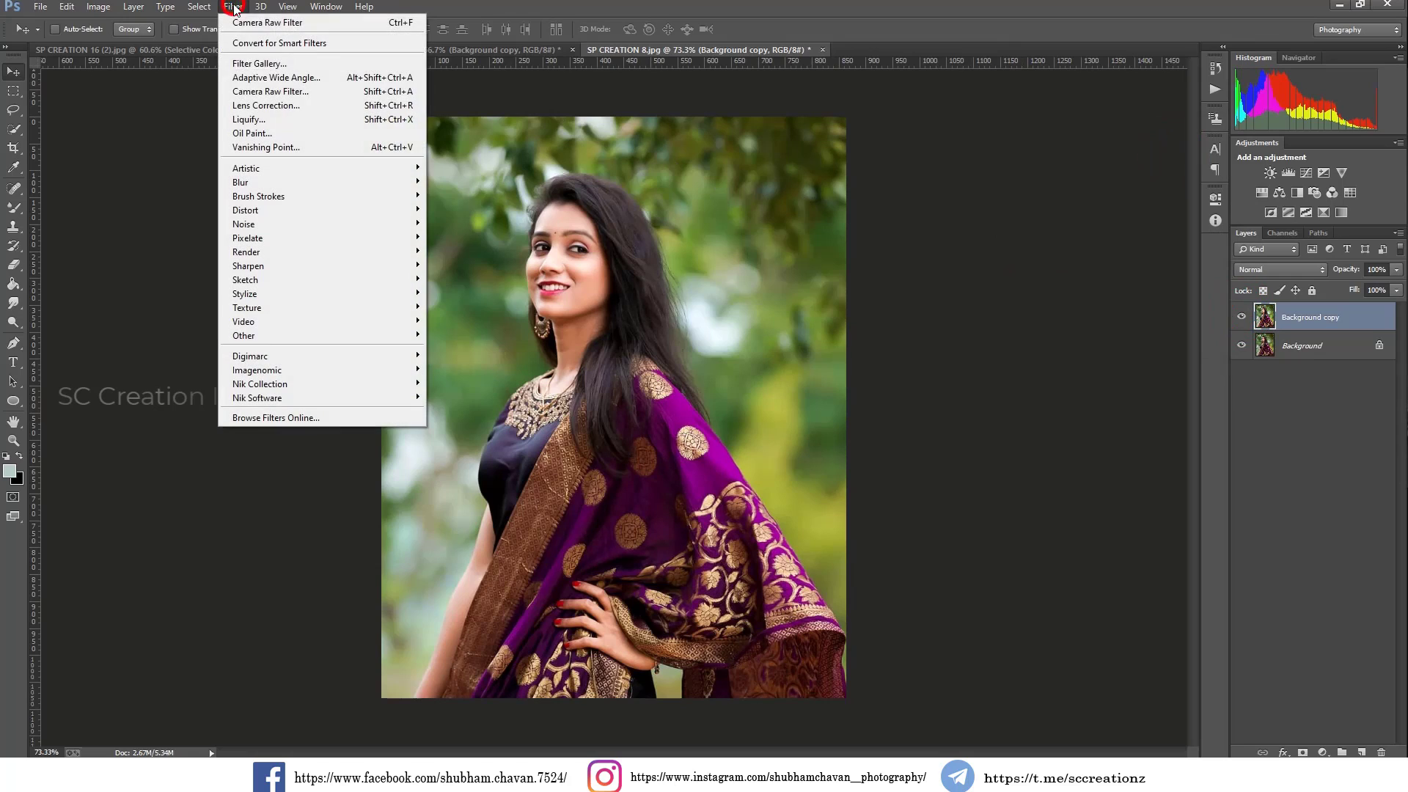
left_click(266, 93)
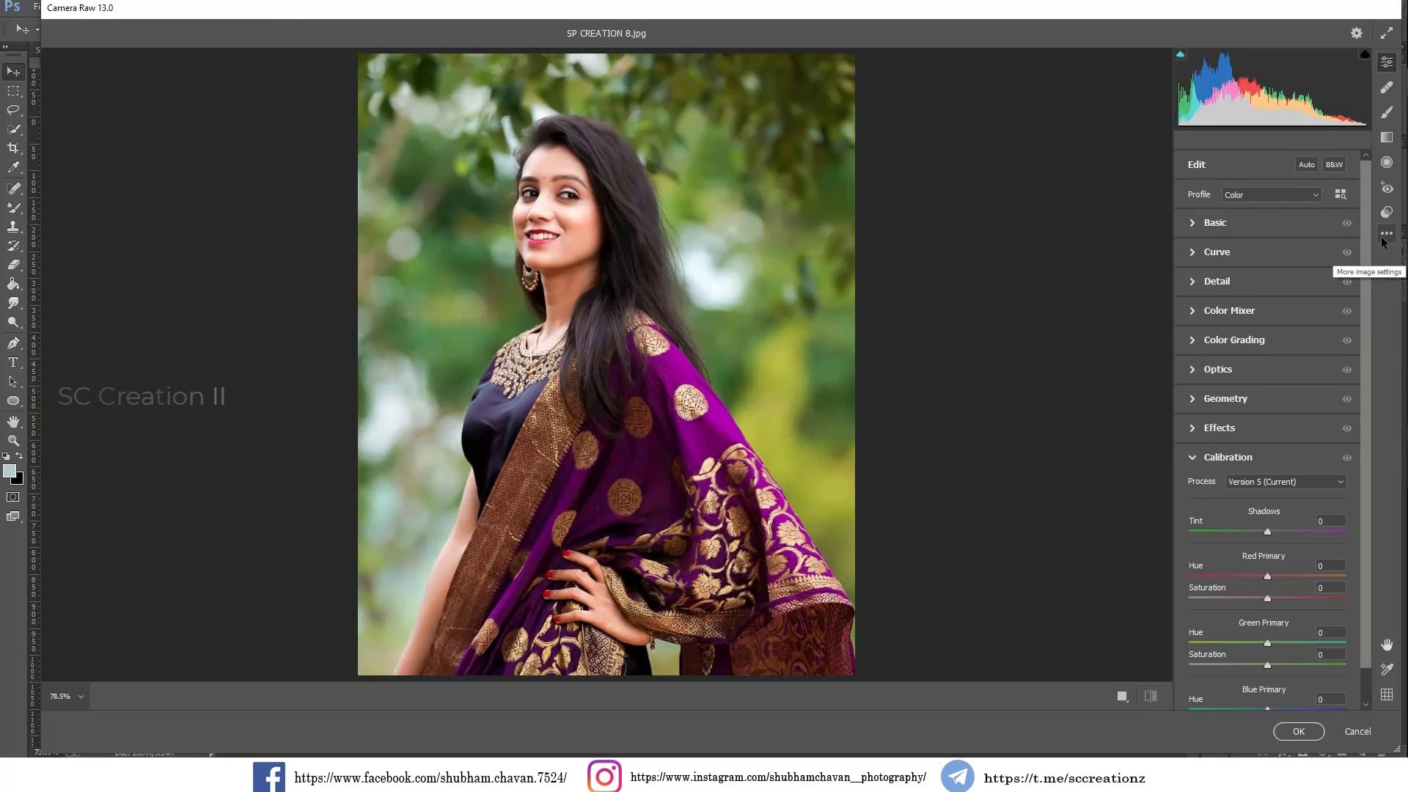
left_click(1385, 235)
left_click(1250, 405)
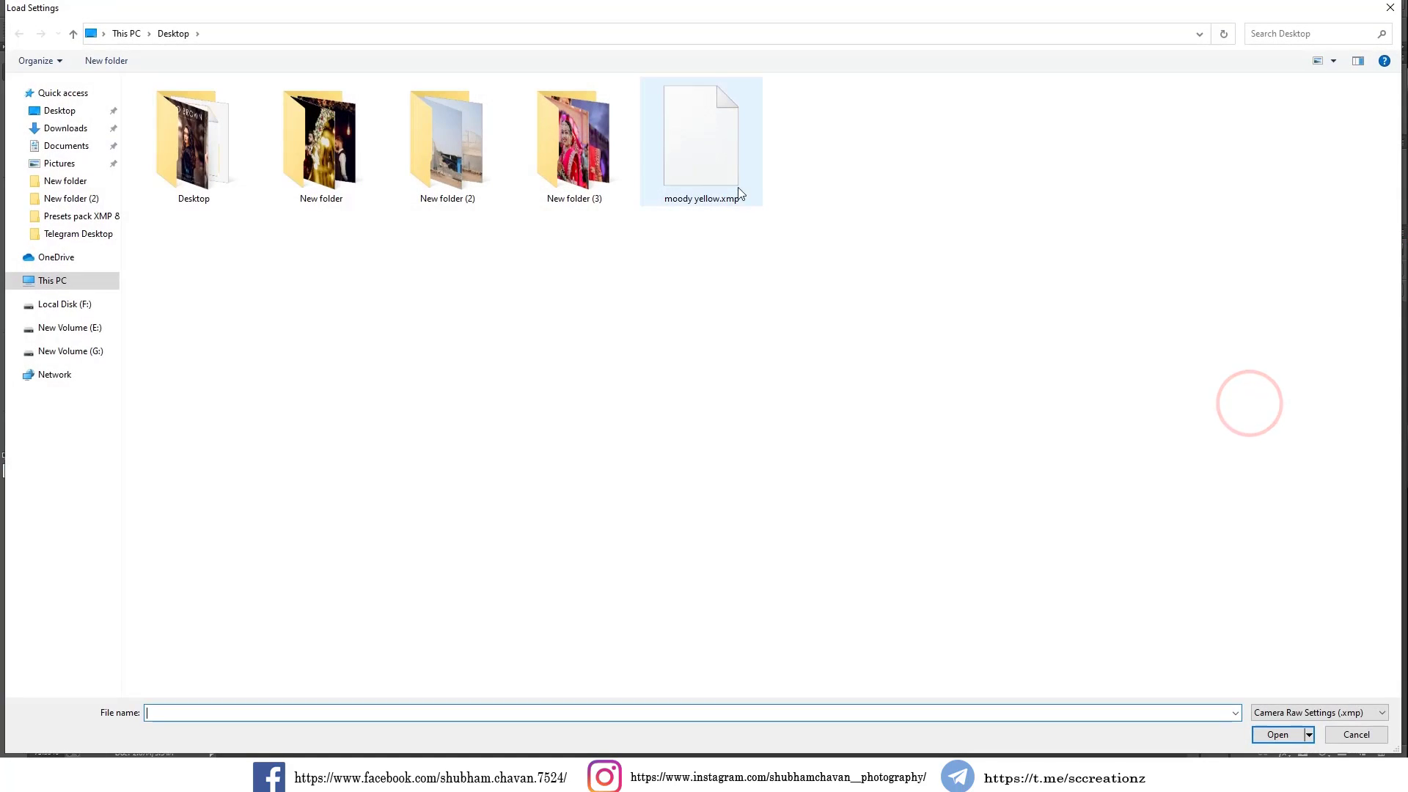
left_click(717, 171)
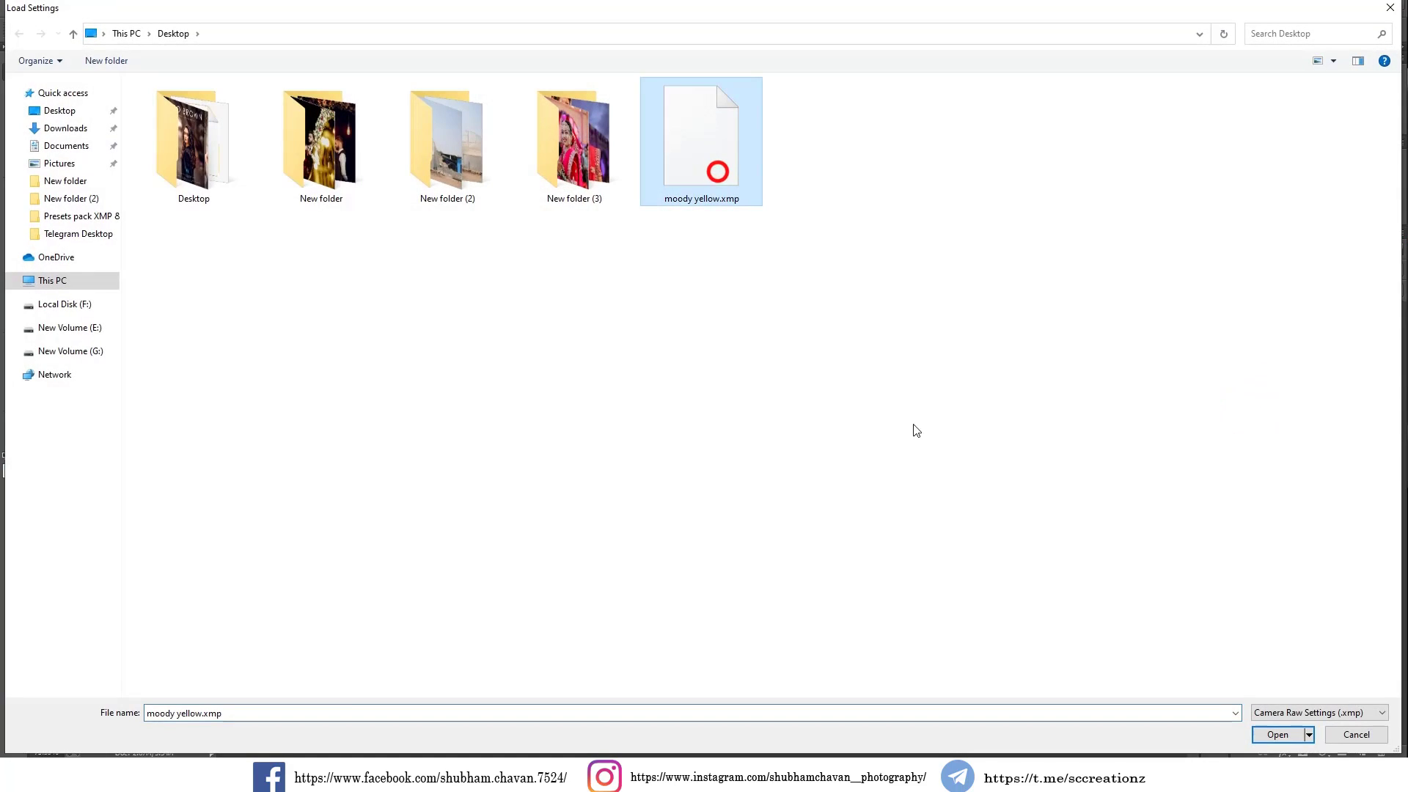
left_click(1277, 734)
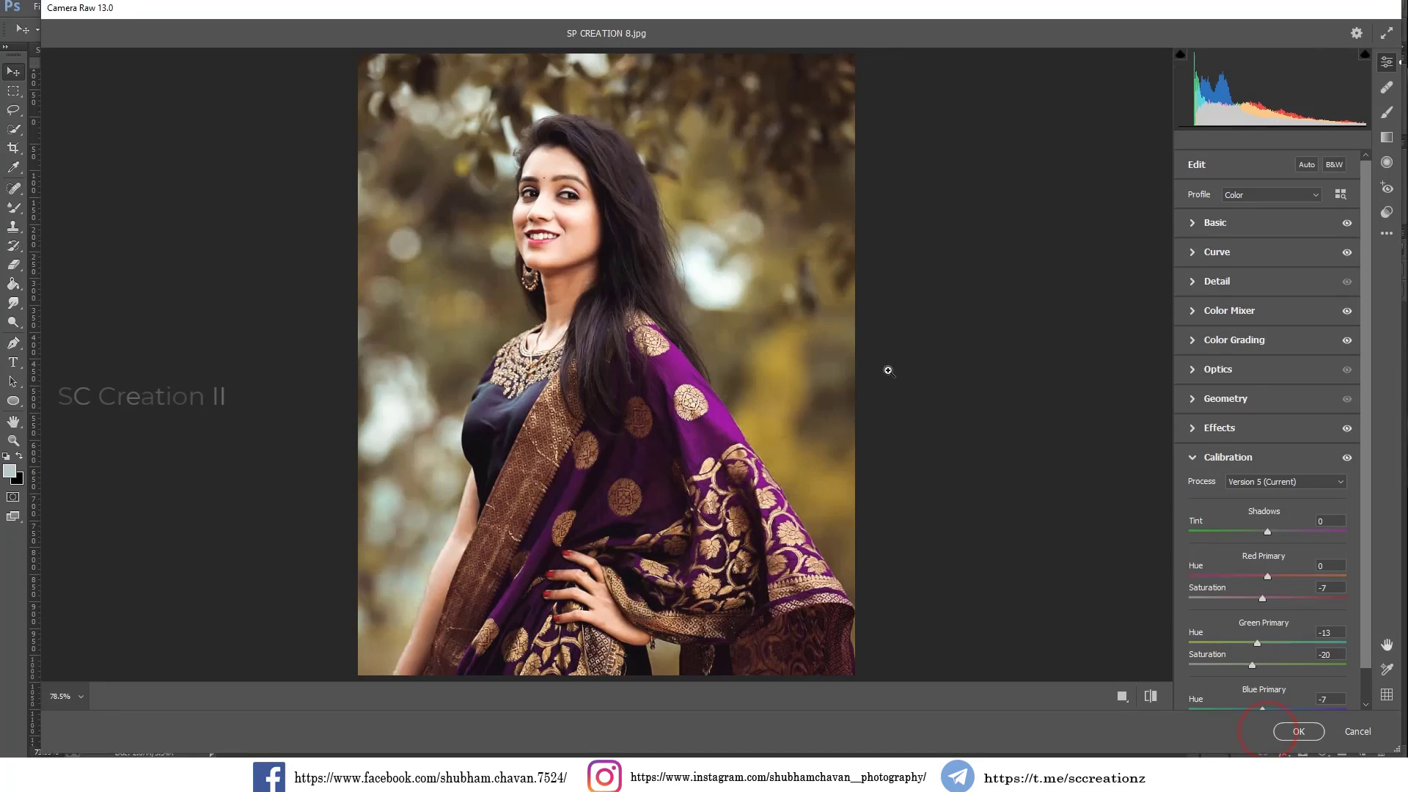
Fine-tune the Oranges luminance in the Color Mixer and apply the Camera Raw grade to the third portrait
left_click(1214, 459)
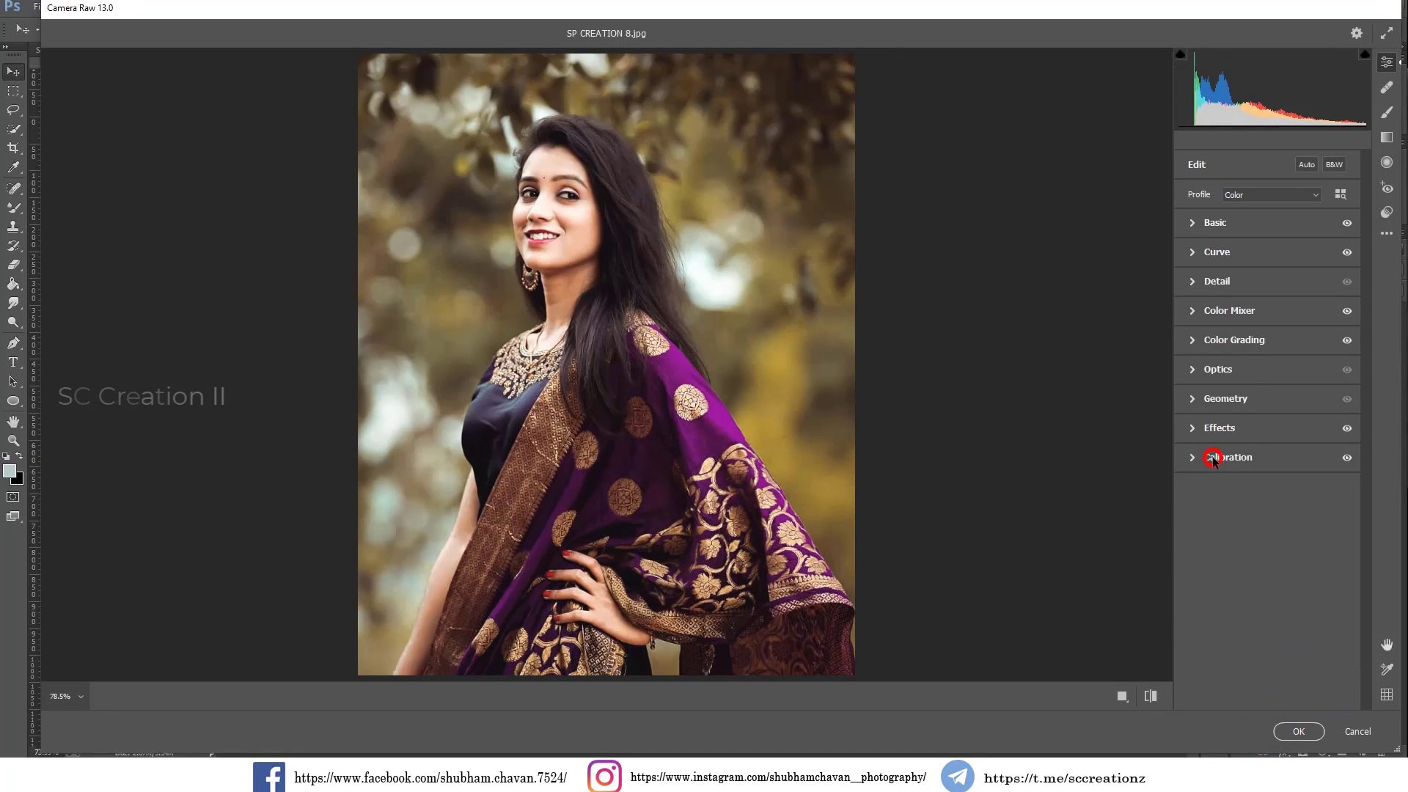
left_click(1209, 429)
left_click(1209, 429)
left_click(1195, 311)
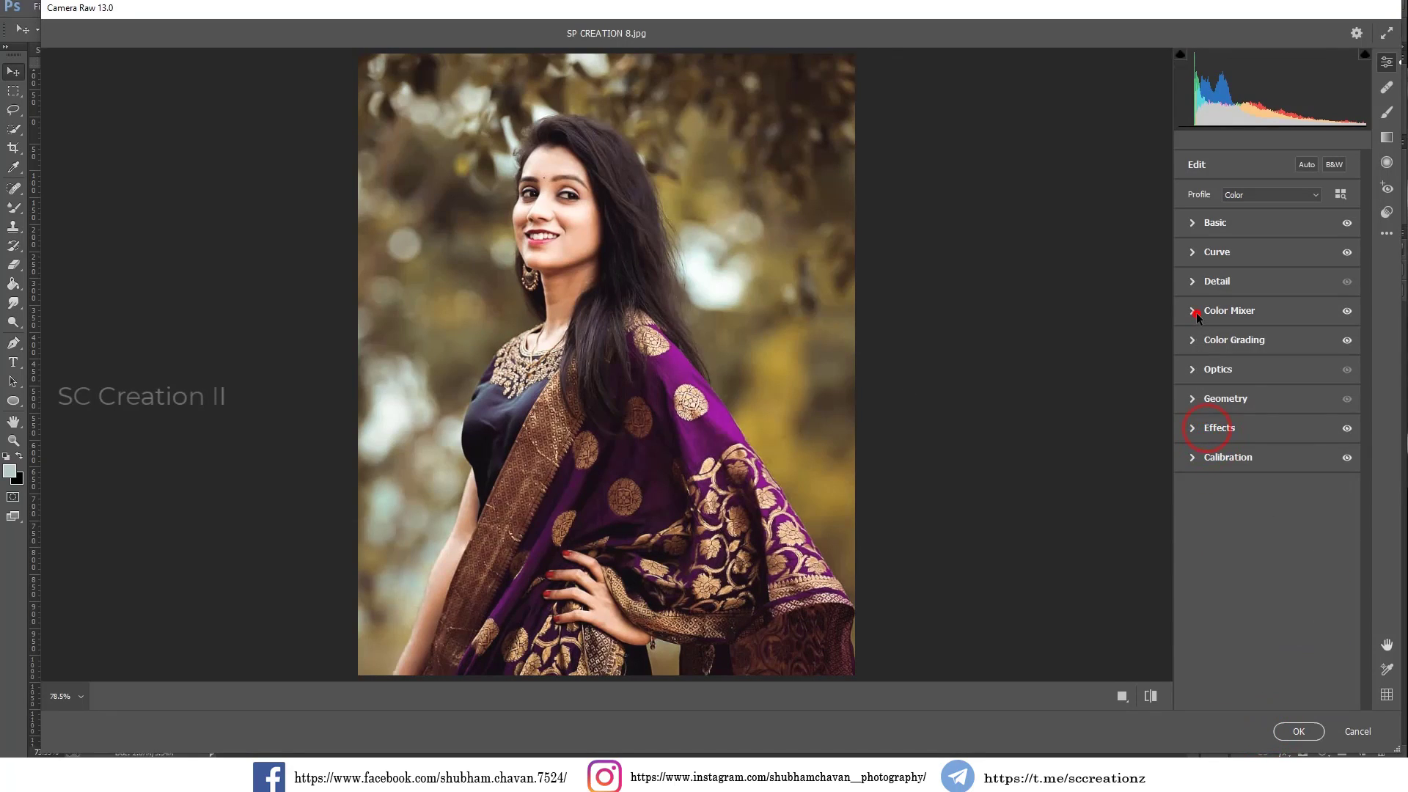
left_click(1289, 355)
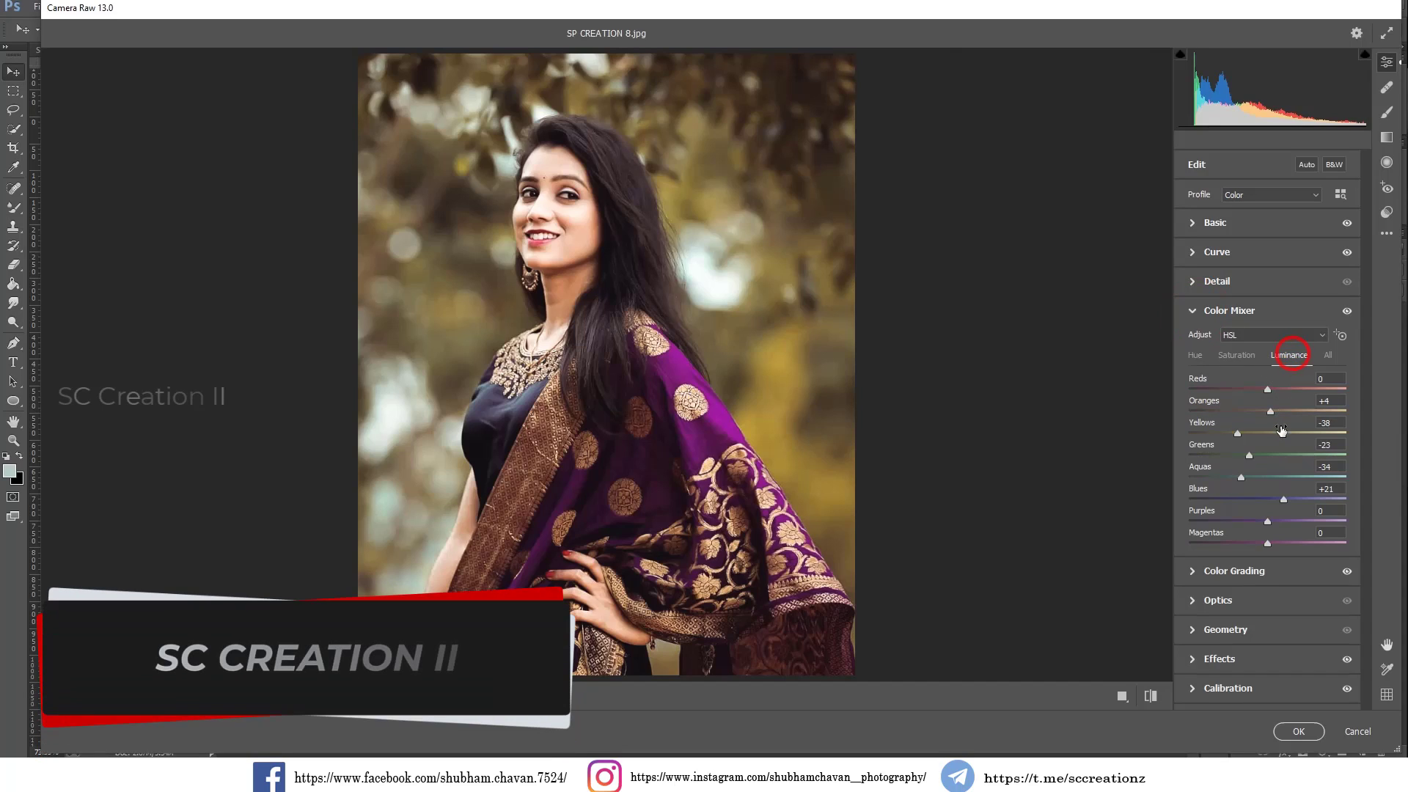
mouse_move(1272, 408)
left_mouse_down()
mouse_move(1252, 412)
mouse_move(1271, 412)
left_mouse_up()
left_click(1304, 732)
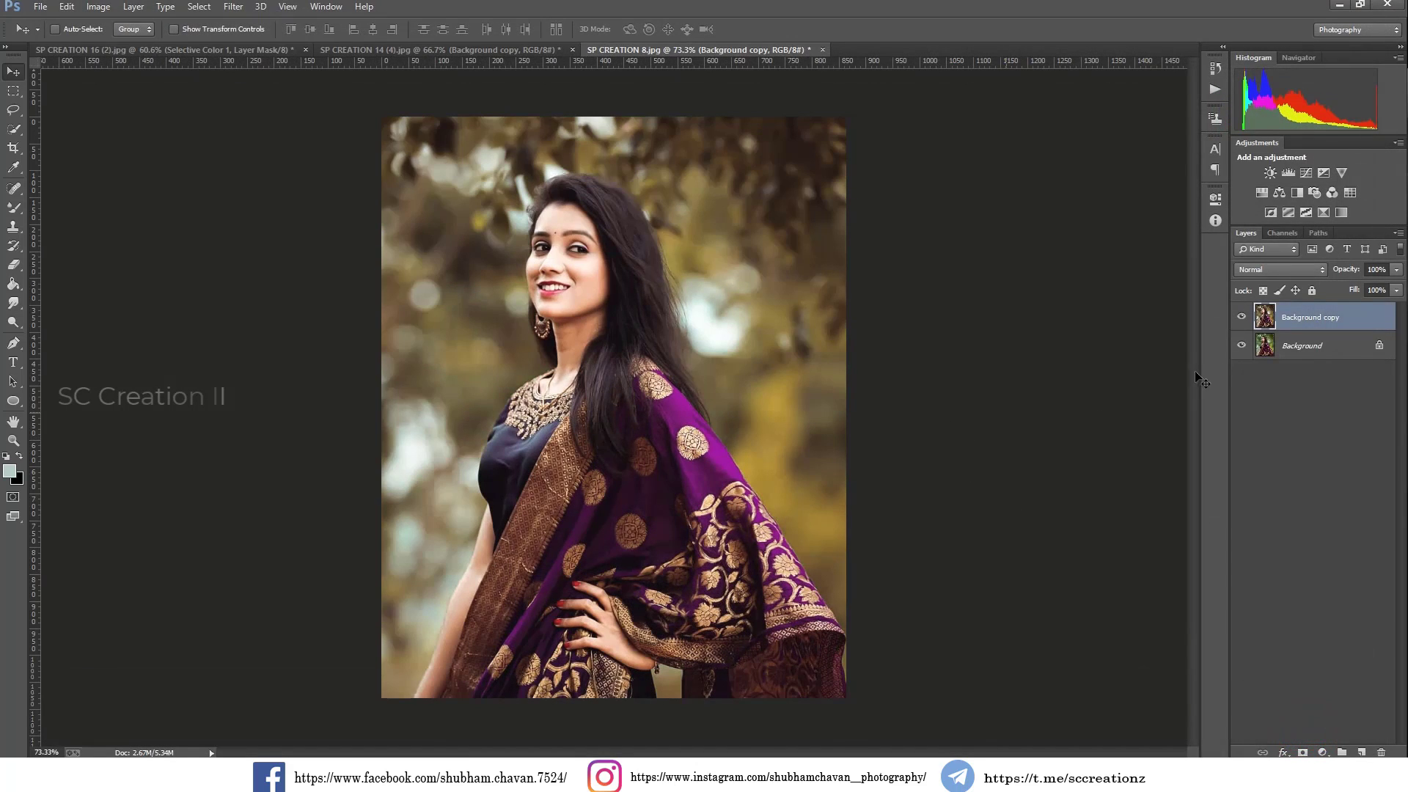
Compare the graded third and second portraits with their originals by toggling each duplicate layer's visibility
left_click(1248, 319)
left_click(1248, 318)
left_click(1241, 317)
left_click(1241, 317)
left_click(535, 48)
left_click(1240, 319)
left_click(1240, 319)
left_click(1240, 318)
left_click(1240, 318)
In SP CREATION 16 (2).jpg, merge the Selective Color 1 layer down into Background copy and compare the result with the original
left_click(228, 49)
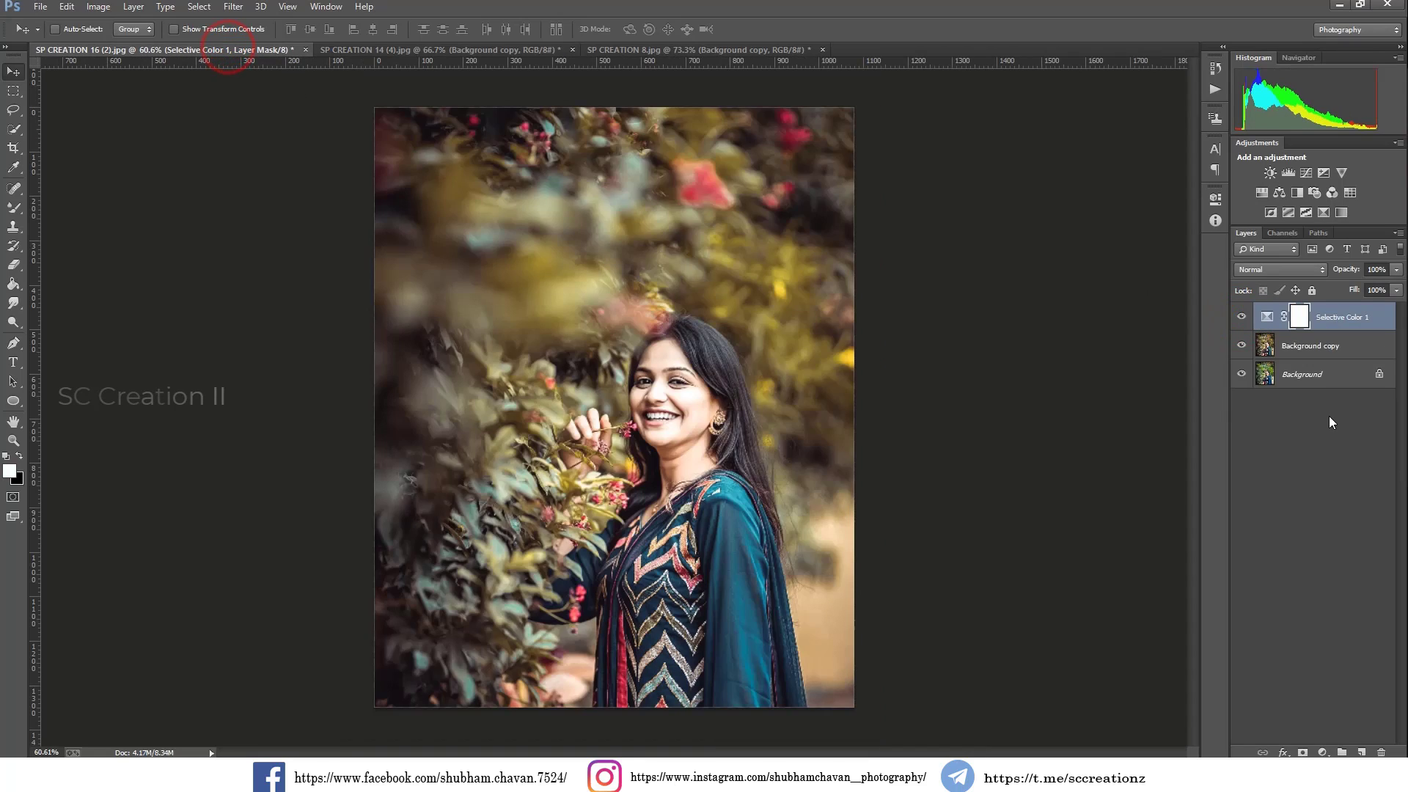
left_click(1240, 318)
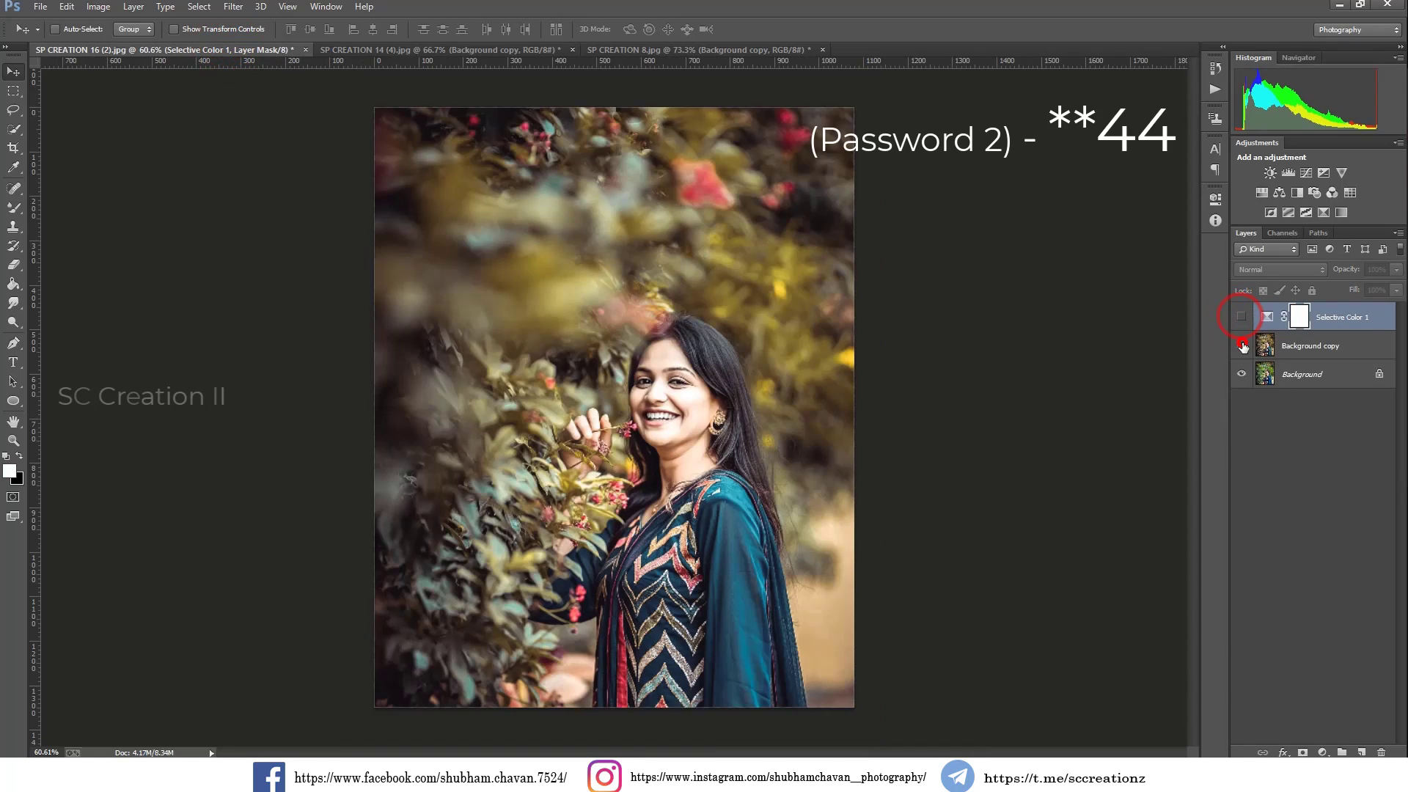
left_click(1241, 345)
left_click(1242, 319)
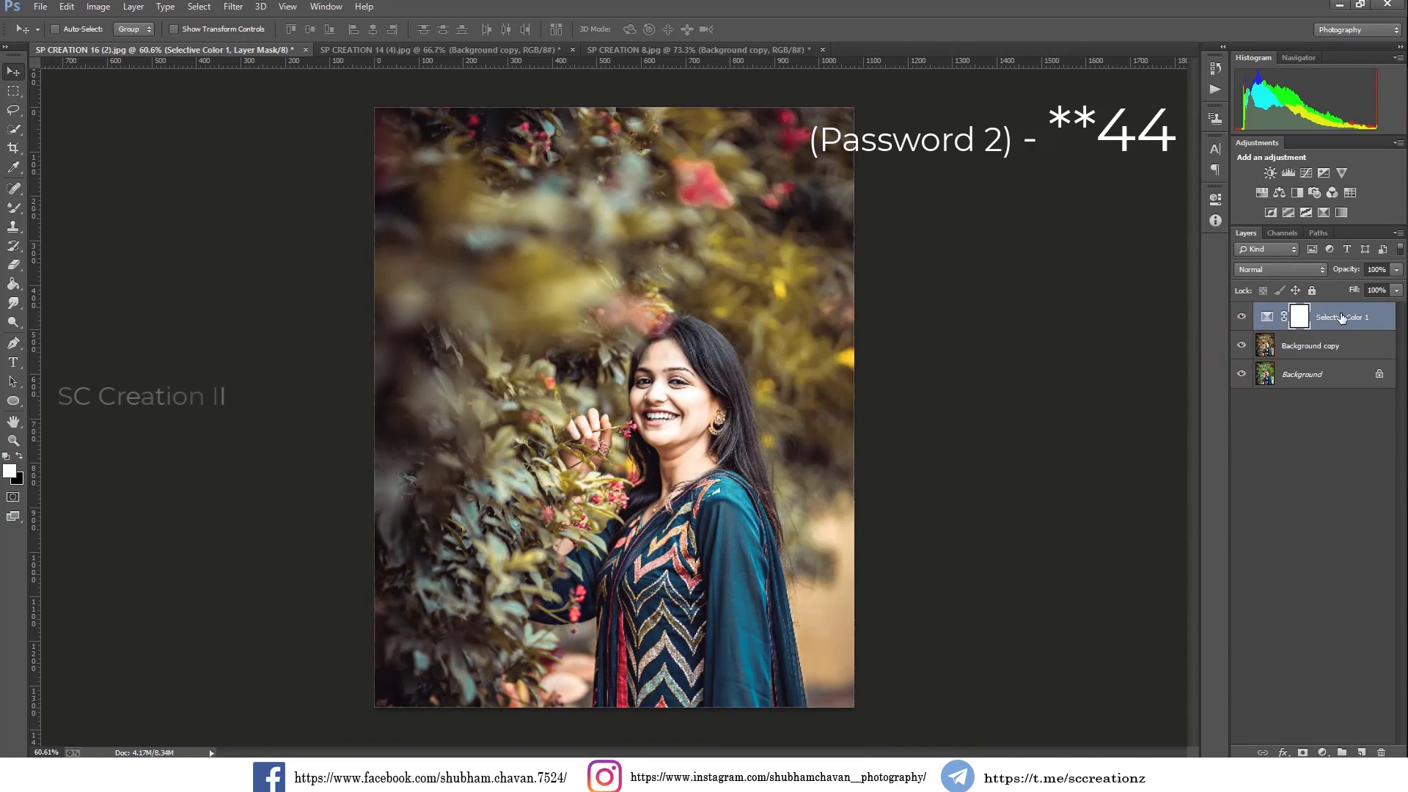
right_click(1341, 318)
left_click(1189, 531)
left_click(1240, 317)
left_click(1241, 319)
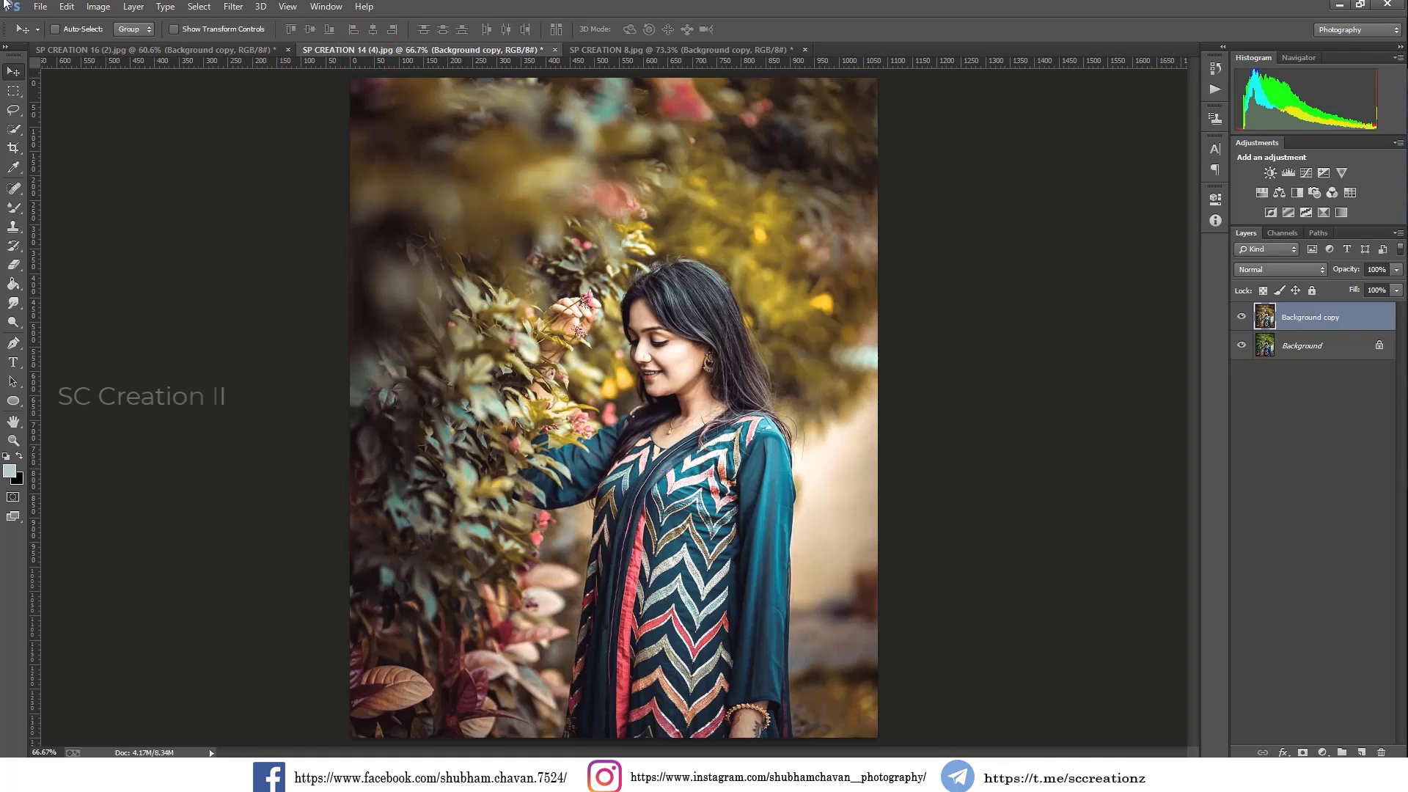
Brighten the face, neck and hair in SP CREATION 14 (4).jpg with a 94 px Dodge brush, Shadows range, 15% exposure
scroll(598, 317, "up", 5)
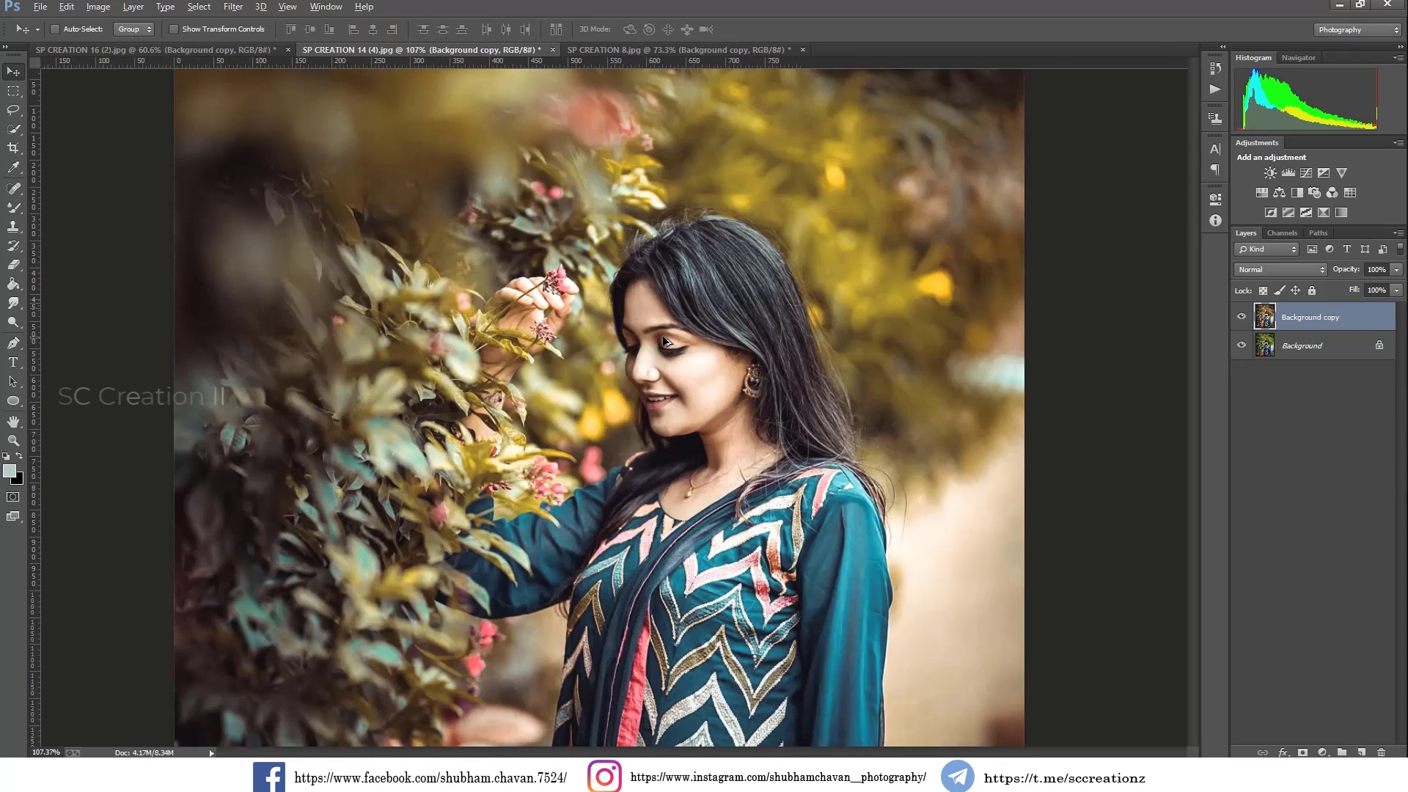
left_click(12, 324)
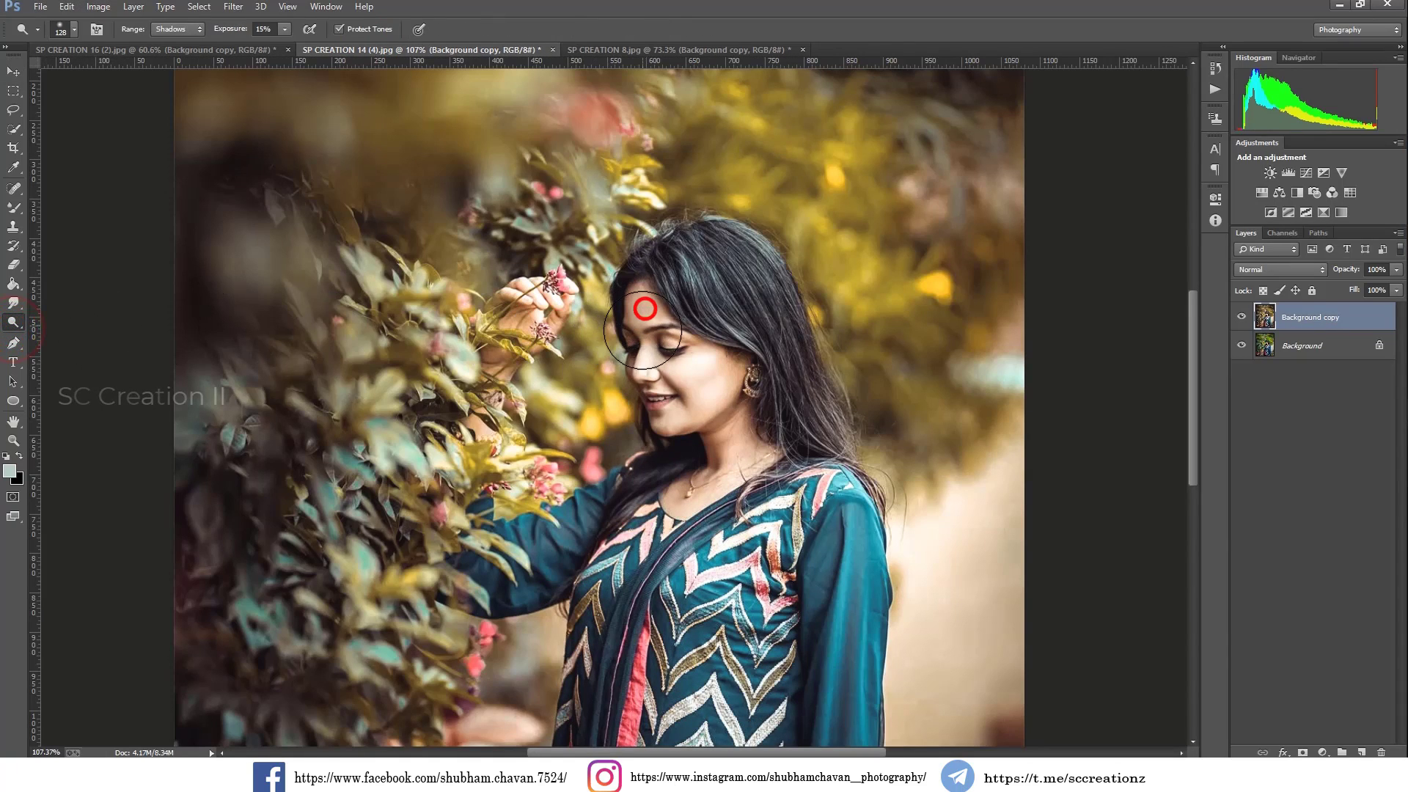
right_click(703, 317)
left_click(667, 315)
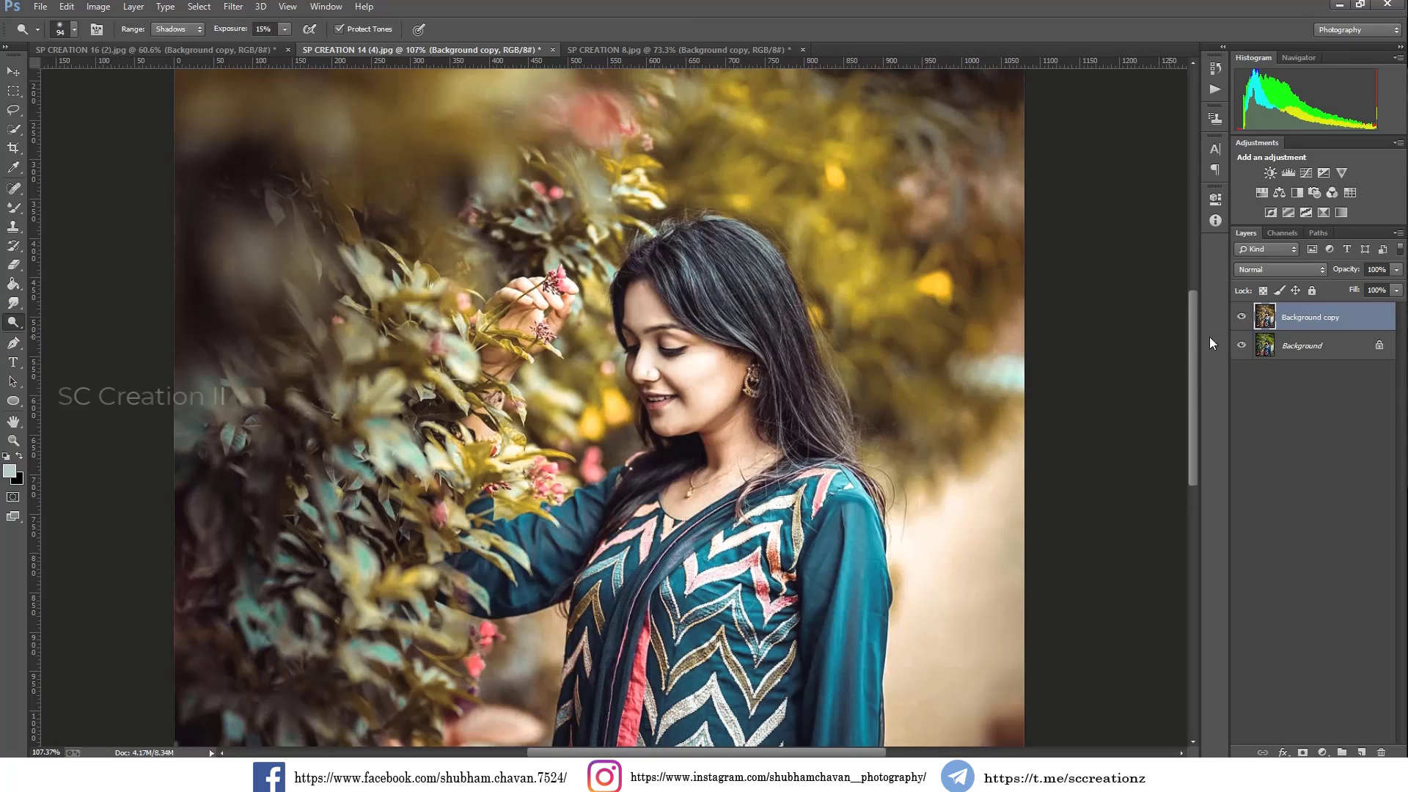
left_click(1241, 317)
left_click(1241, 317)
mouse_move(643, 302)
left_mouse_down()
mouse_move(648, 411)
mouse_move(630, 372)
mouse_move(663, 428)
mouse_move(717, 469)
left_mouse_up()
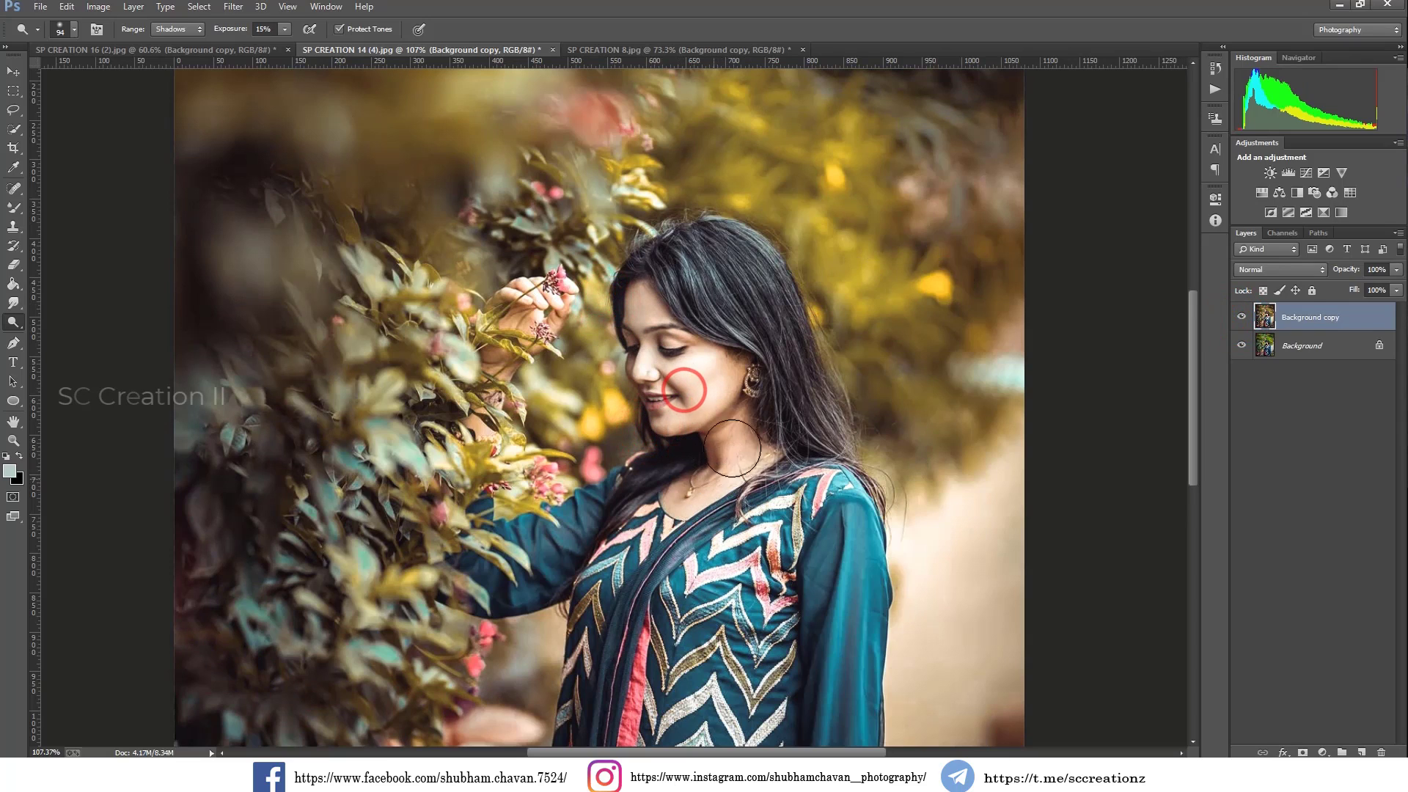
left_click_drag(689, 254, 824, 407)
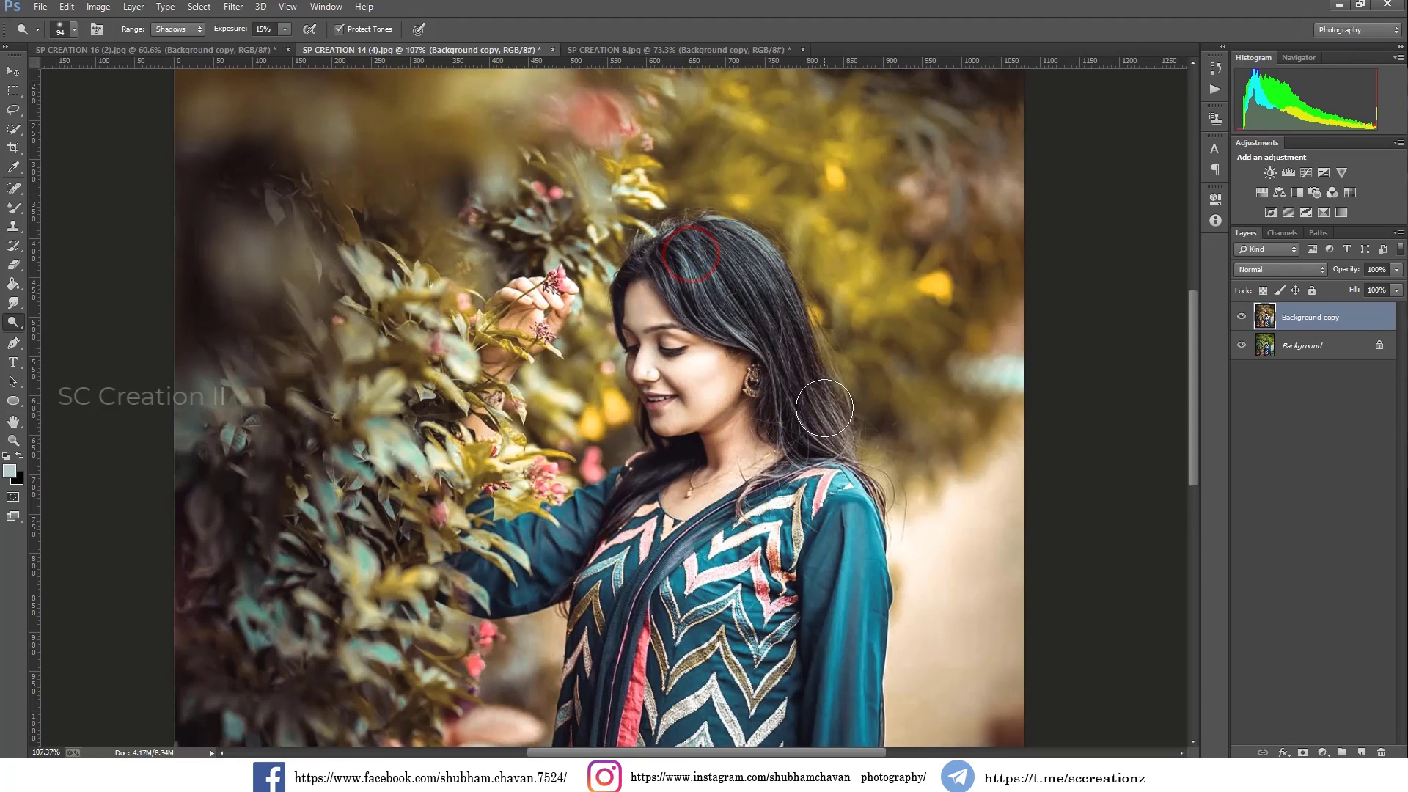
scroll(824, 407, "down", 5)
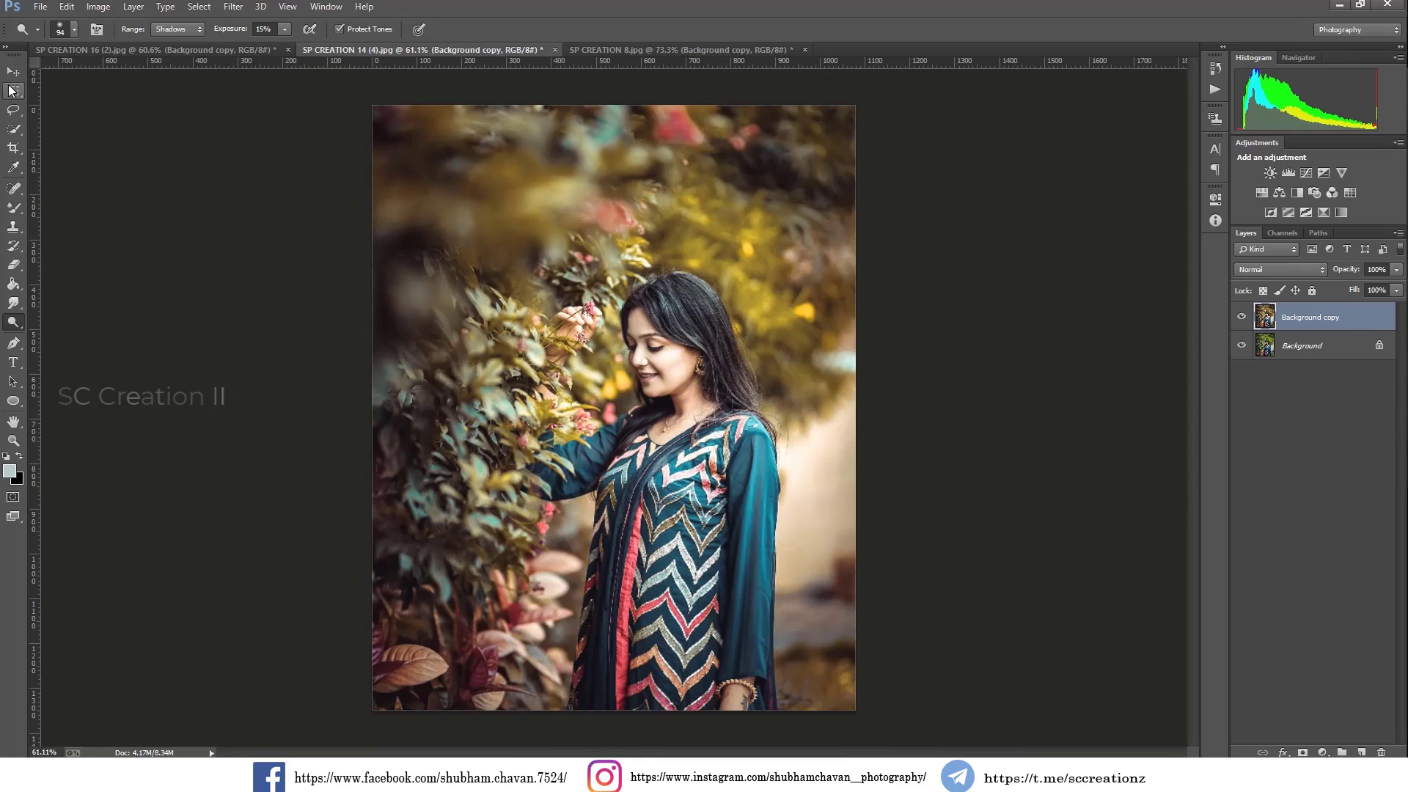
left_click(11, 71)
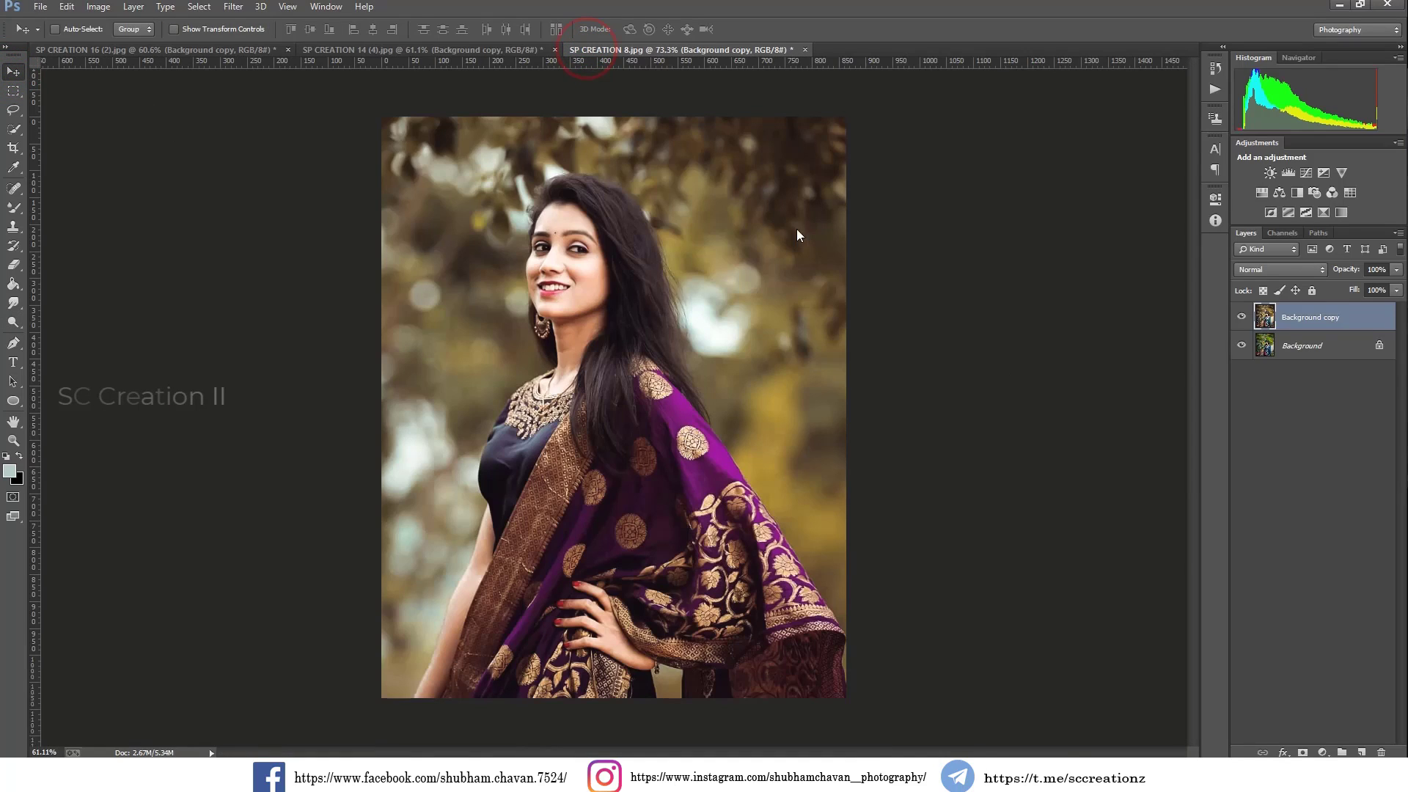
Adjust Levels on SP CREATION 8.jpg, raising the black input to about 13 and lightening the midtones, and compare with the original
left_click(97, 6)
left_click(160, 42)
left_click(323, 59)
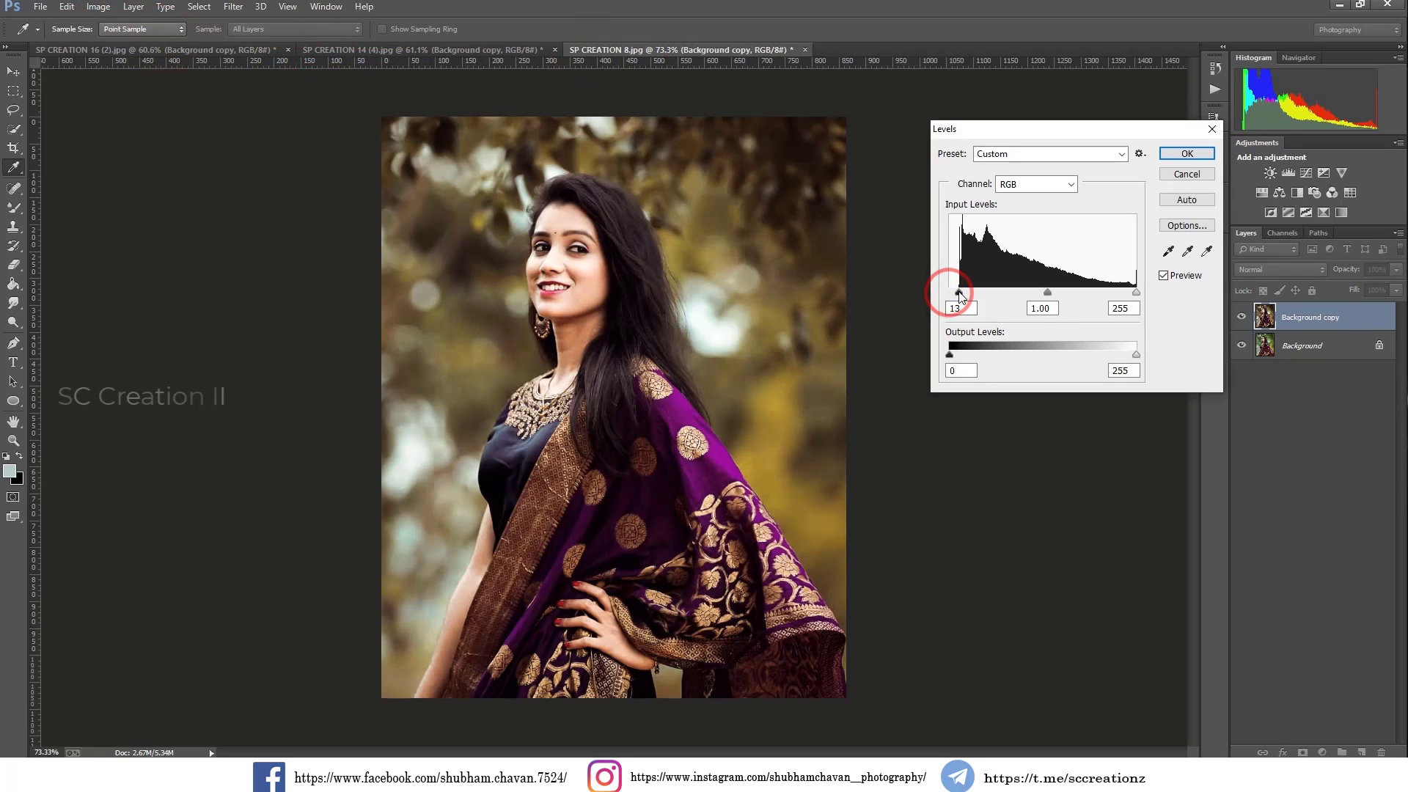
left_click_drag(1047, 292, 1040, 293)
left_click(1183, 152)
left_click(1238, 317)
left_click(1239, 317)
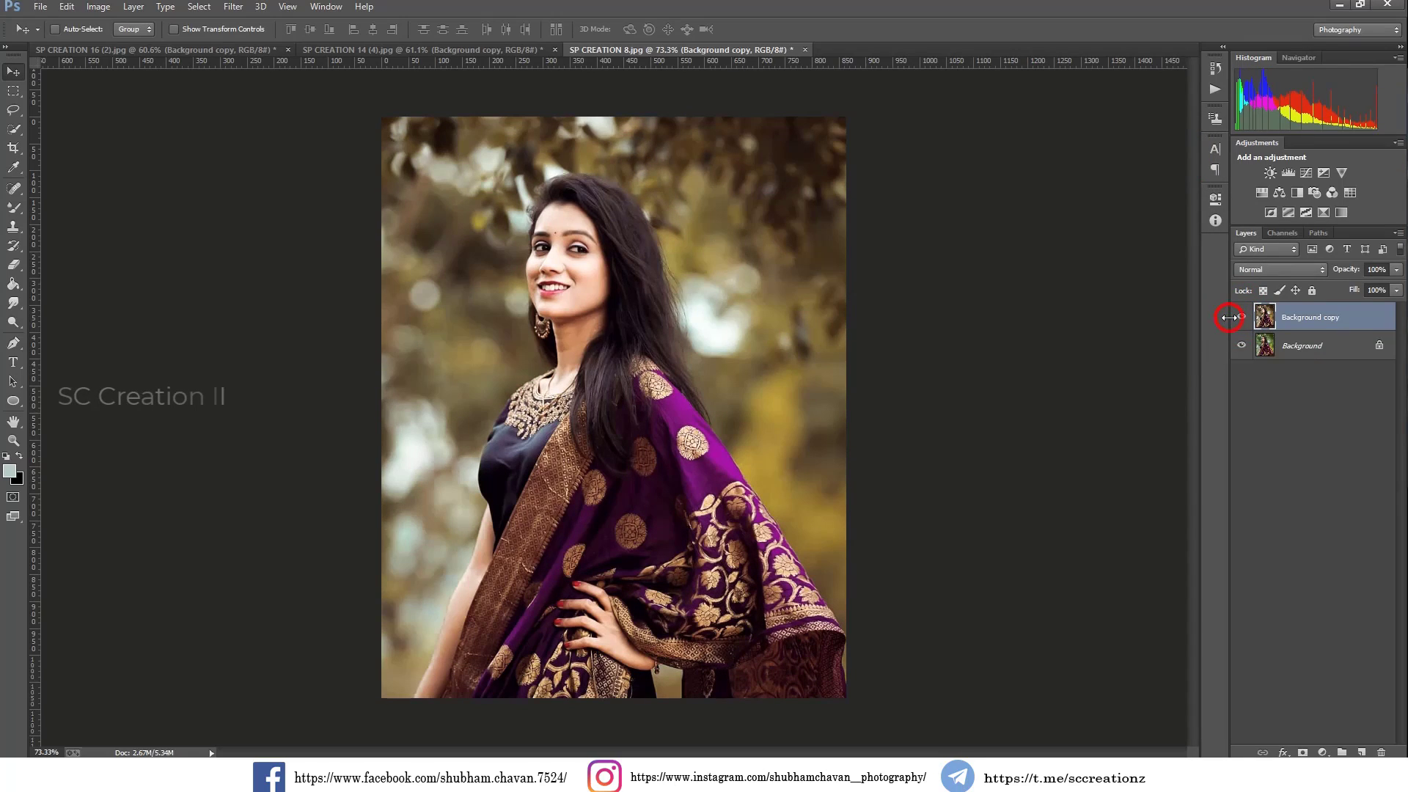
left_click(1241, 318)
left_click(1241, 318)
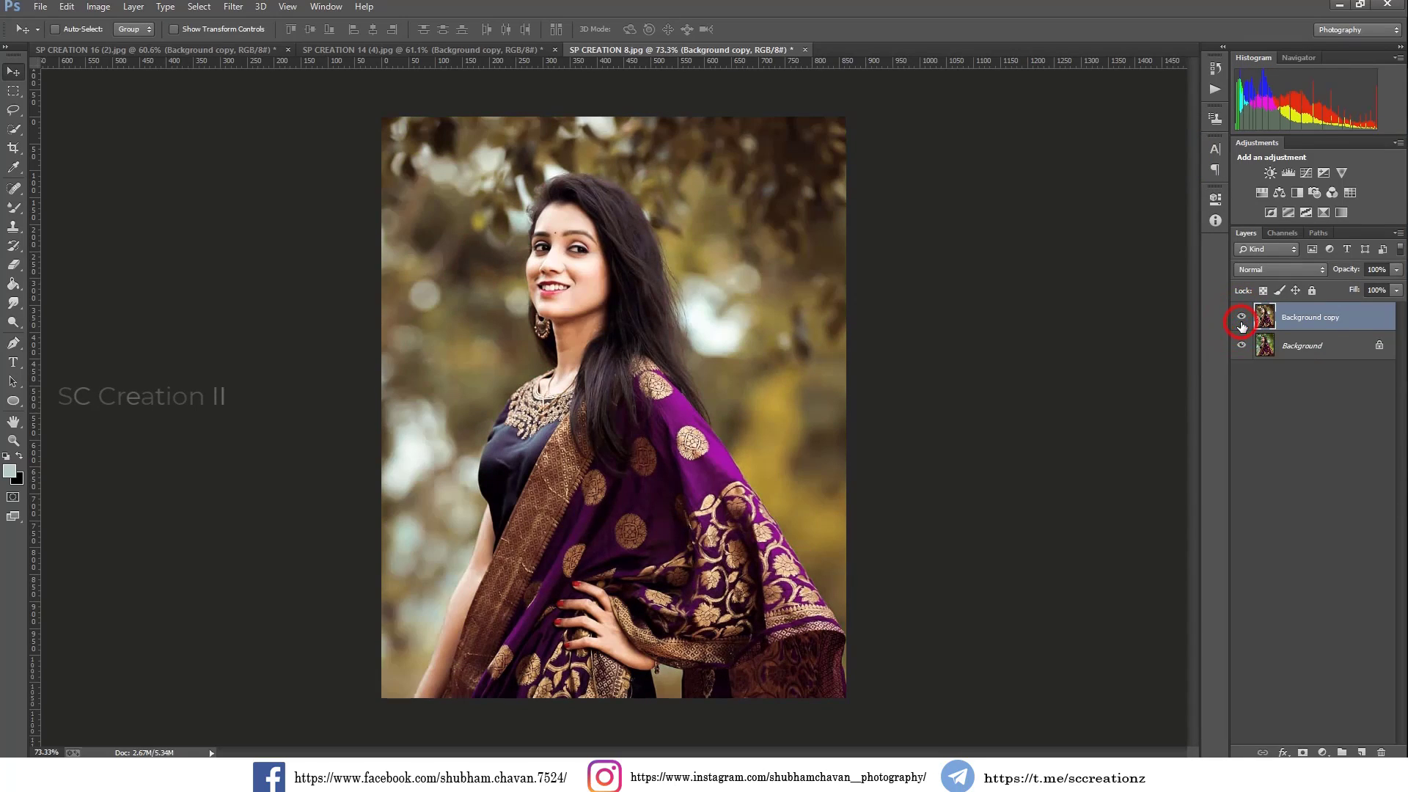
Partly erase the grade from the face and neck on Background copy with a soft 163 px Eraser at 47% opacity
left_click(12, 266)
scroll(596, 327, "up", 3)
right_click(595, 236)
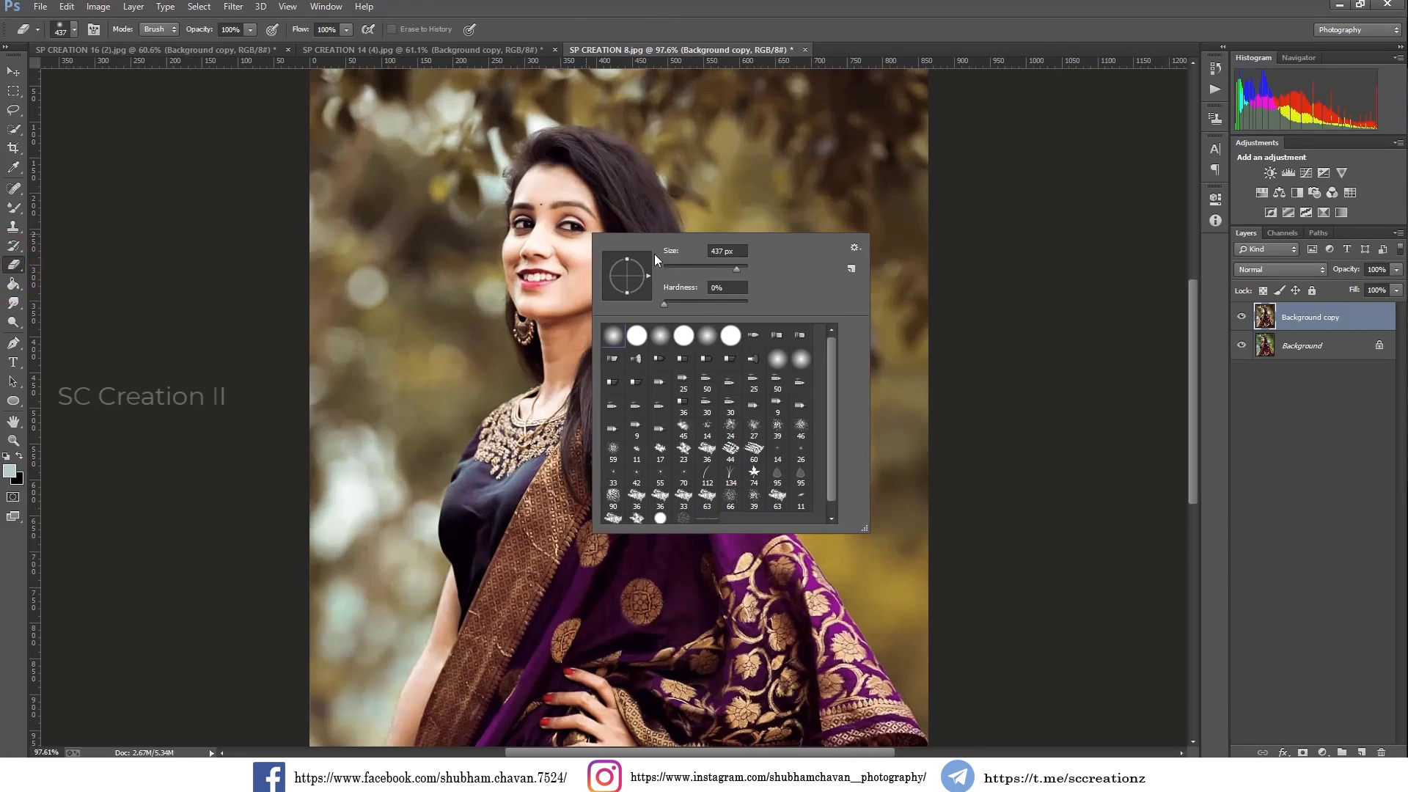
left_click_drag(729, 275, 717, 273)
left_click_drag(194, 32, 185, 34)
mouse_move(546, 216)
left_mouse_down()
mouse_move(548, 288)
mouse_move(541, 242)
left_mouse_up()
left_click(556, 361)
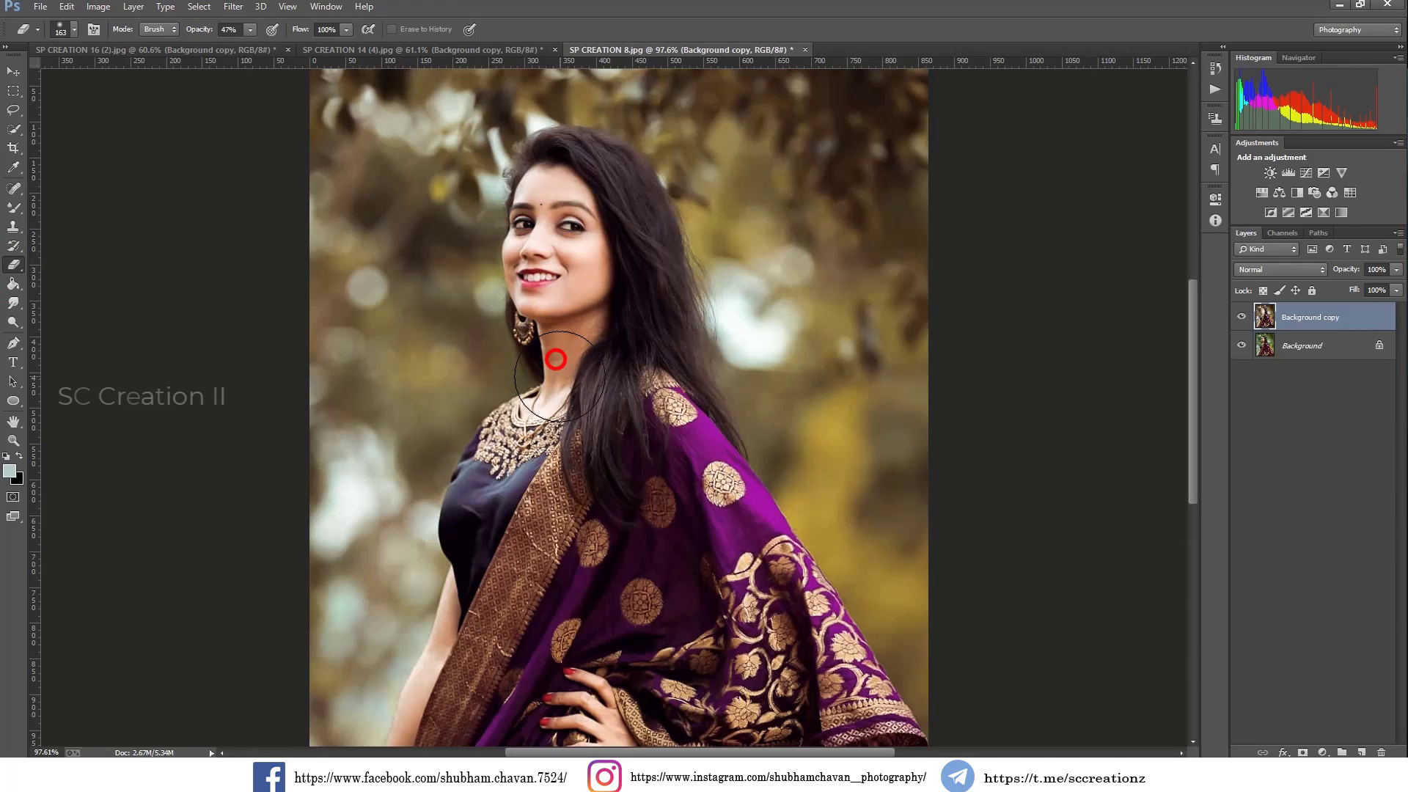
scroll(558, 369, "down", 4)
Compare the third portrait with its original and merge the Background copy layer down
left_click(1239, 316)
right_click(1239, 318)
left_click(1172, 533)
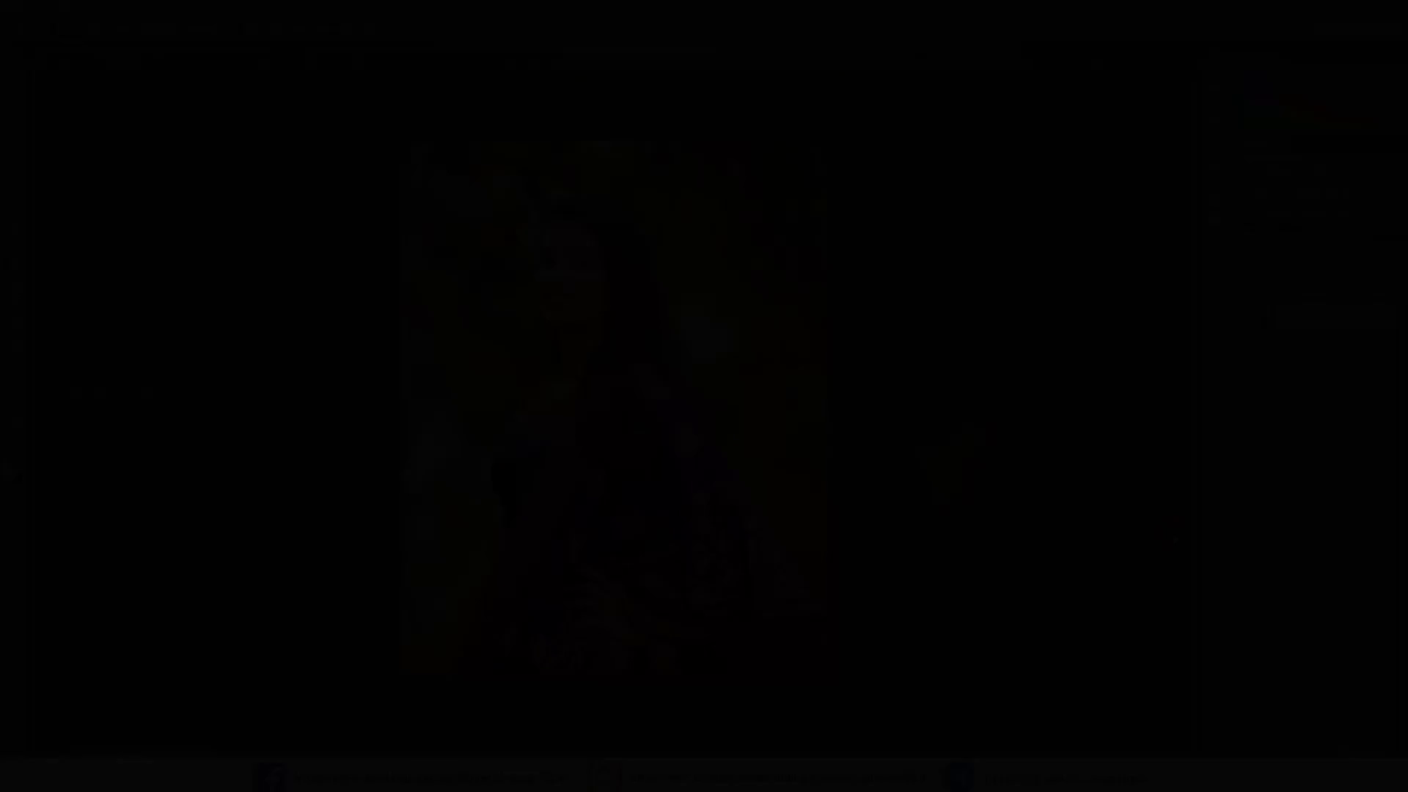